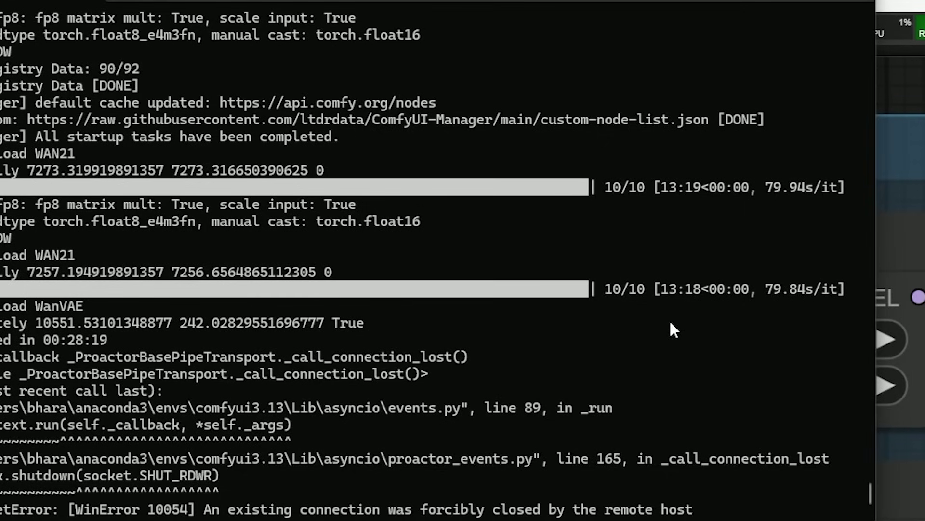
{"action": "scroll", "coordinate": [602, 421], "scroll_direction": "down", "scroll_amount": 5}
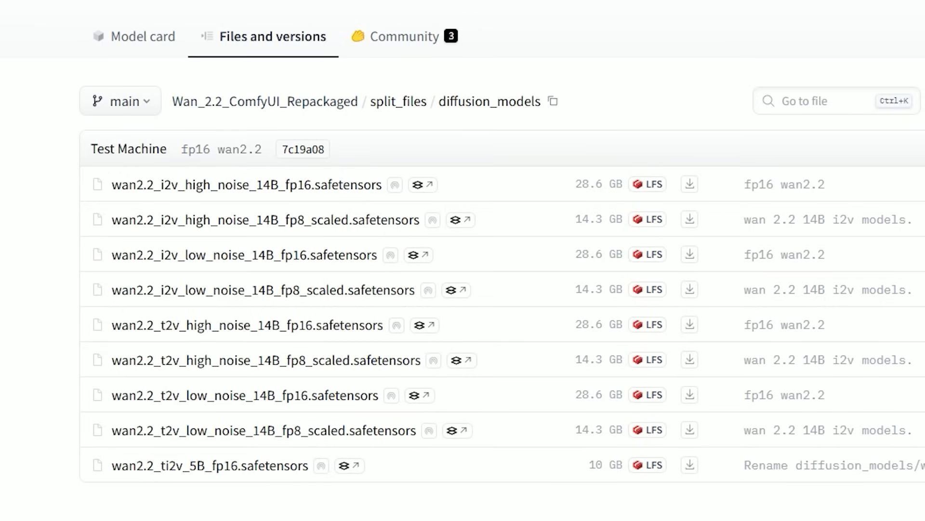
- On Hugging Face, highlight the wan2.2 i2v high-noise 14B fp16, i2v high-noise 14B fp8_scaled and ti2v 5B fp16 file names in diffusion_models
{"action": "left_click_drag", "start_coordinate": [112, 185], "coordinate": [382, 191]}
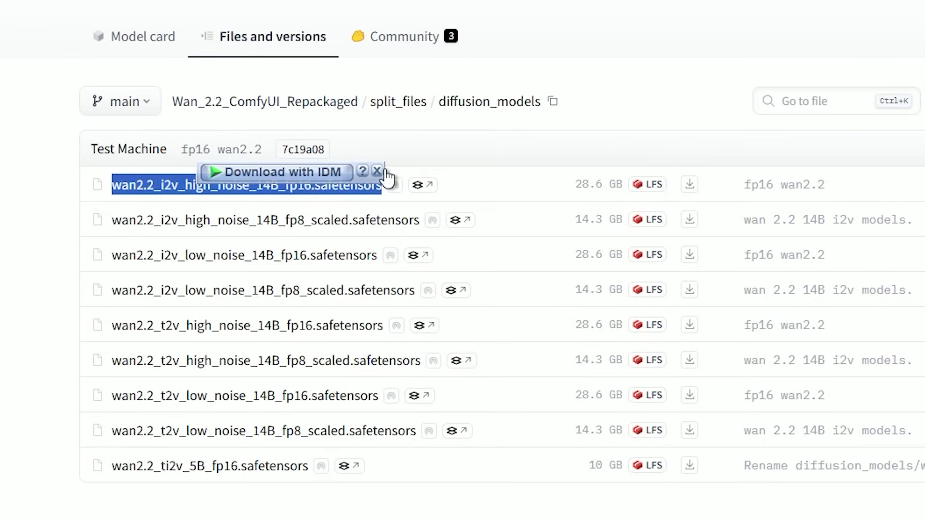
{"action": "left_click", "coordinate": [88, 219]}
{"action": "left_click_drag", "start_coordinate": [112, 221], "coordinate": [430, 233]}
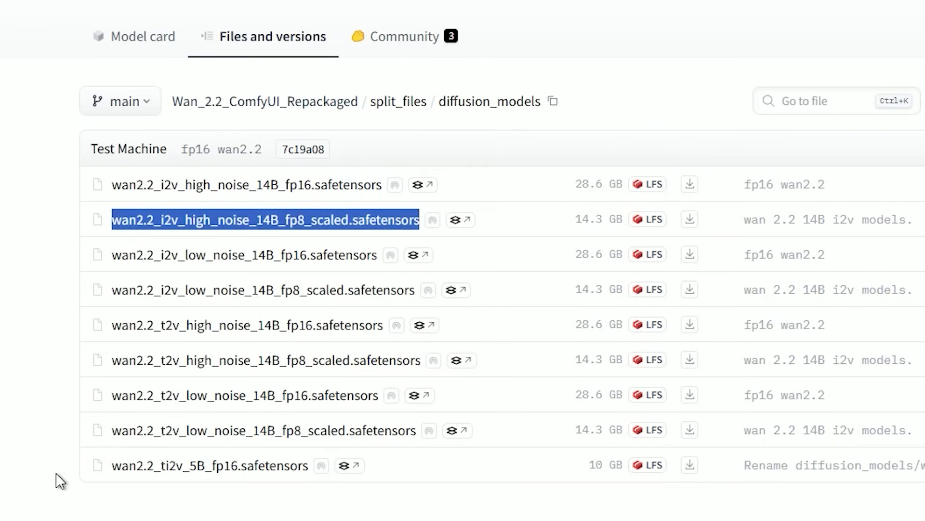
{"action": "left_click", "coordinate": [72, 475]}
{"action": "left_click_drag", "start_coordinate": [86, 462], "coordinate": [299, 464]}
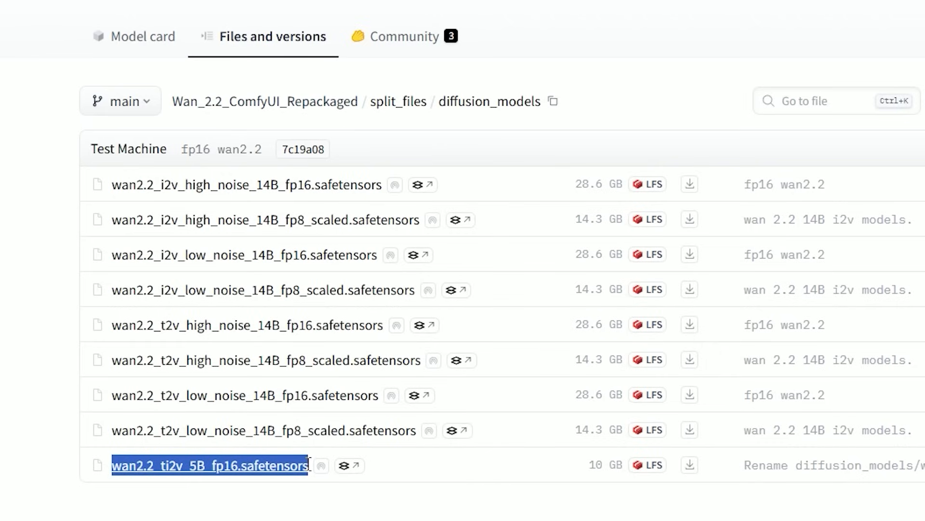
{"action": "left_click_drag", "start_coordinate": [309, 460], "coordinate": [304, 473]}
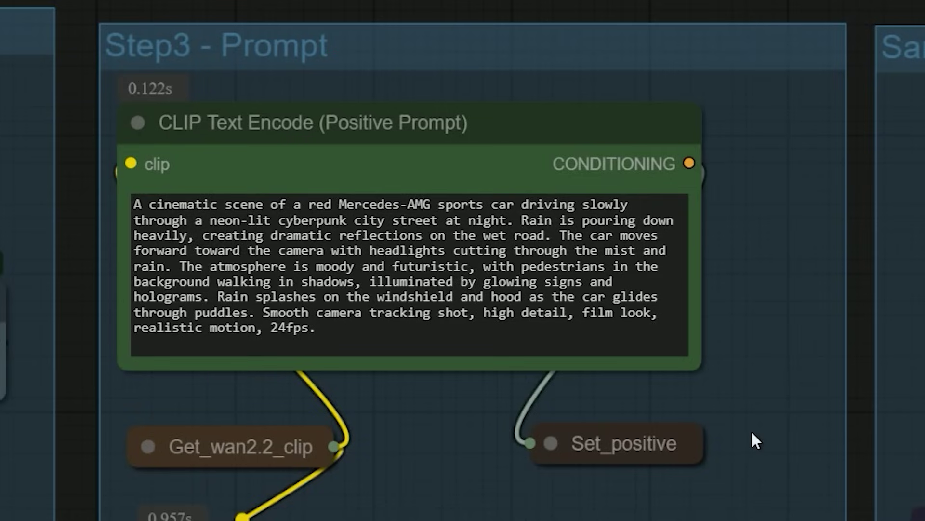
{"action": "scroll", "coordinate": [756, 441], "scroll_direction": "down", "scroll_amount": 1}
{"action": "left_click_drag", "start_coordinate": [751, 464], "coordinate": [809, 460]}
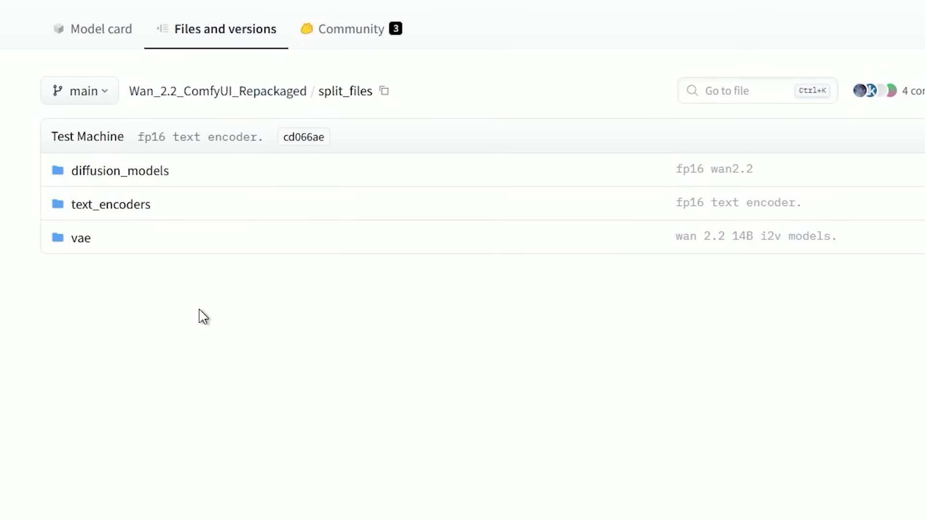
- In the Hugging Face repository, locate umt5_xxl_fp8_e4m3fn_scaled.safetensors in the text_encoders folder and wan2.2_vae.safetensors in the vae folder
{"action": "left_click", "coordinate": [131, 212]}
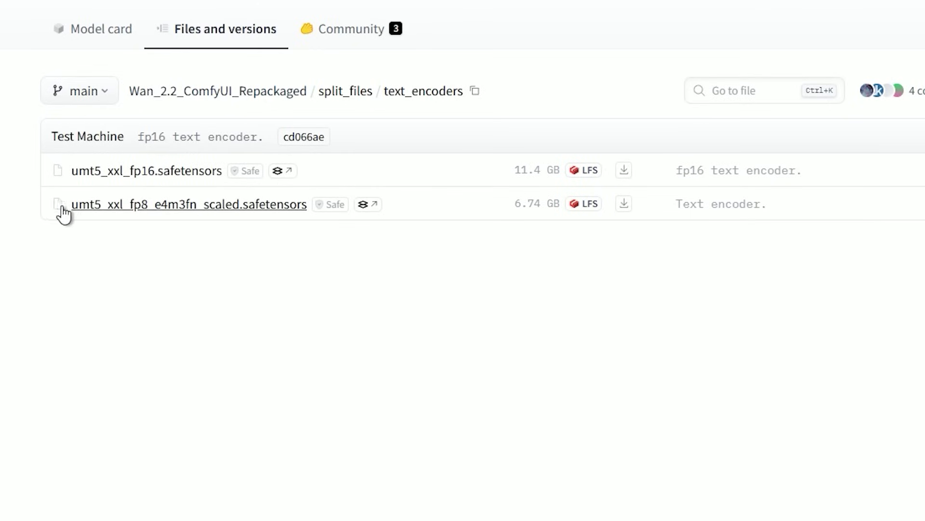
{"action": "left_click_drag", "start_coordinate": [402, 212], "coordinate": [74, 208]}
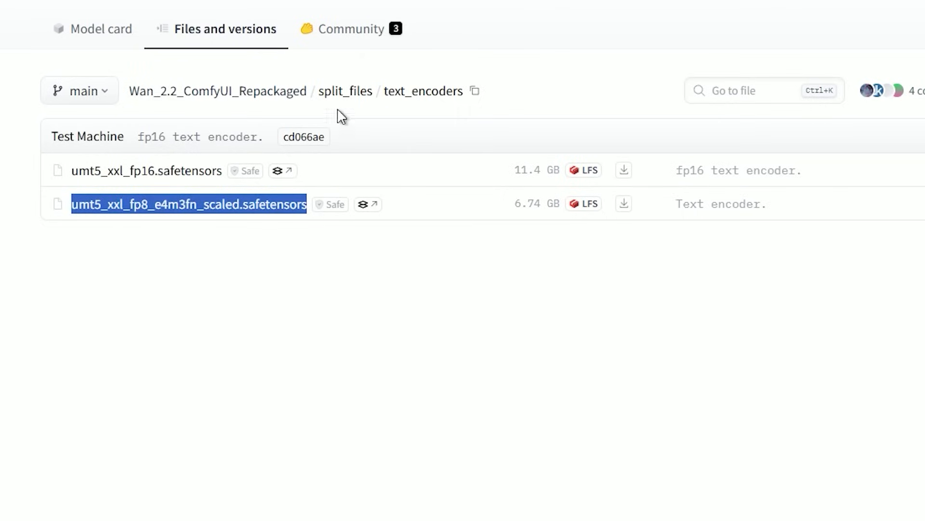
{"action": "left_click", "coordinate": [357, 91]}
{"action": "left_click", "coordinate": [86, 240]}
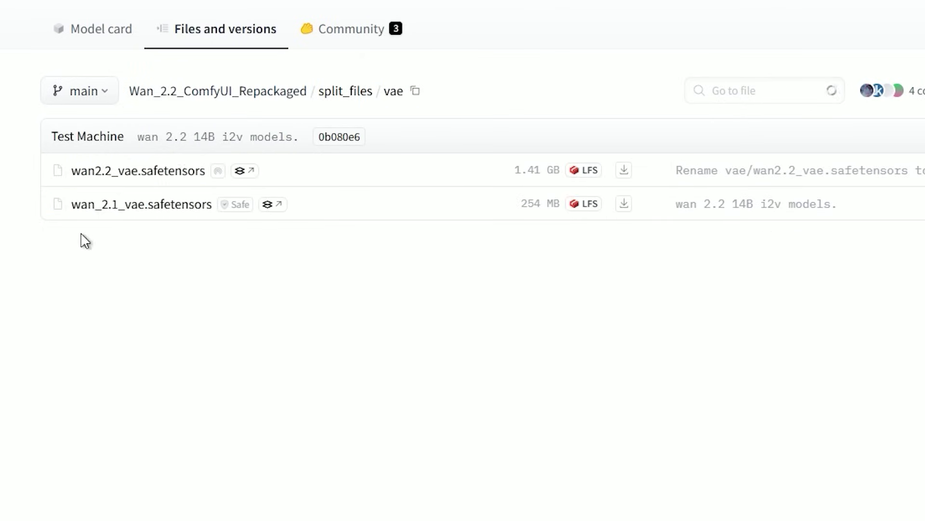
{"action": "left_click_drag", "start_coordinate": [35, 173], "coordinate": [218, 180]}
{"action": "left_click", "coordinate": [209, 158]}
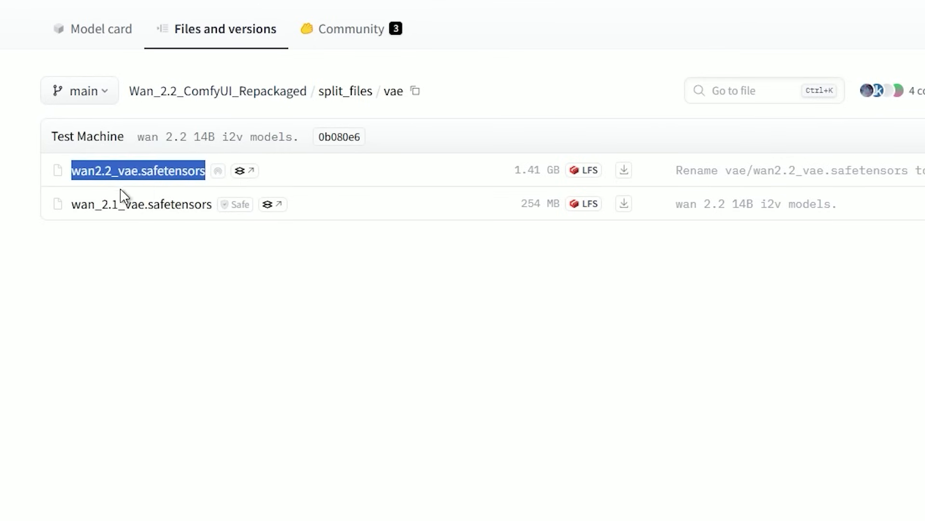
- Browse to ComfyUI/models/vae as the save location for the wan2.2_vae.safetensors download and cancel the download
{"action": "right_click", "coordinate": [624, 170]}
{"action": "left_click", "coordinate": [675, 415]}
{"action": "left_click", "coordinate": [808, 207]}
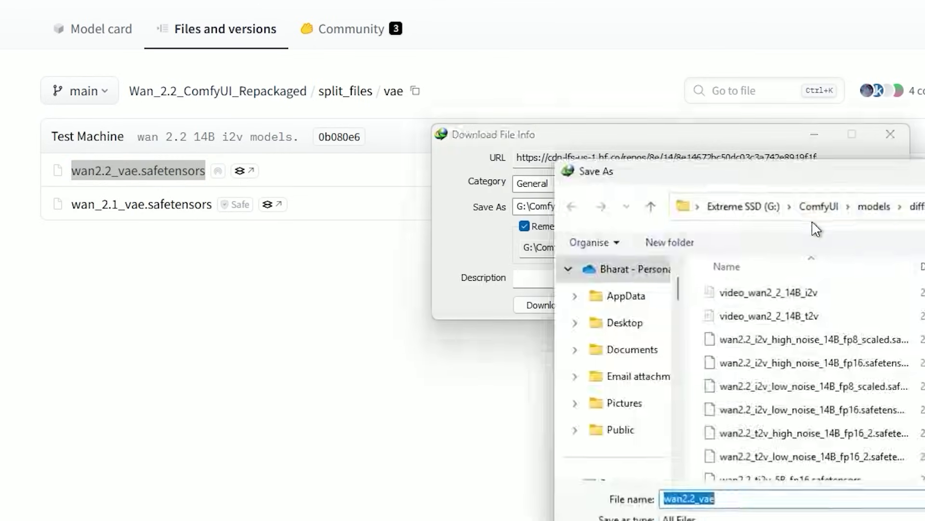
{"action": "left_click", "coordinate": [826, 398]}
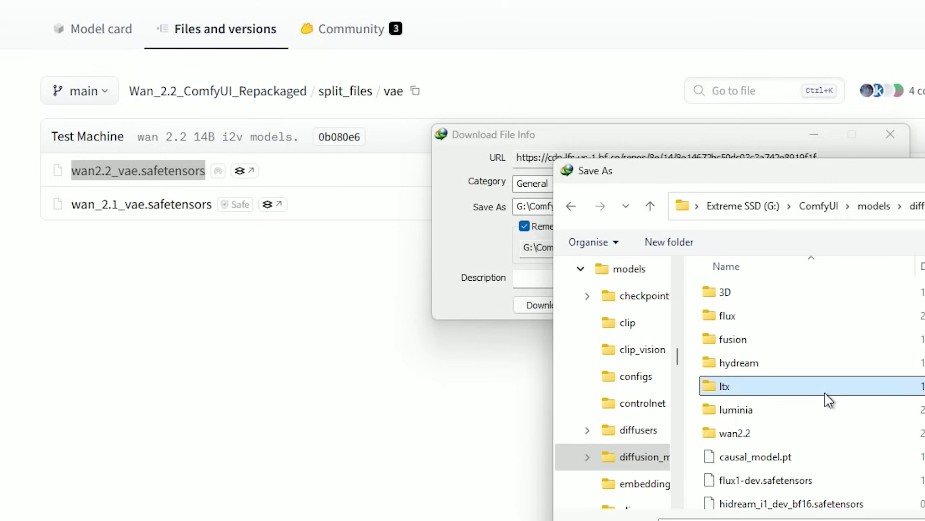
{"action": "left_click", "coordinate": [874, 207]}
{"action": "key", "text": "v"}
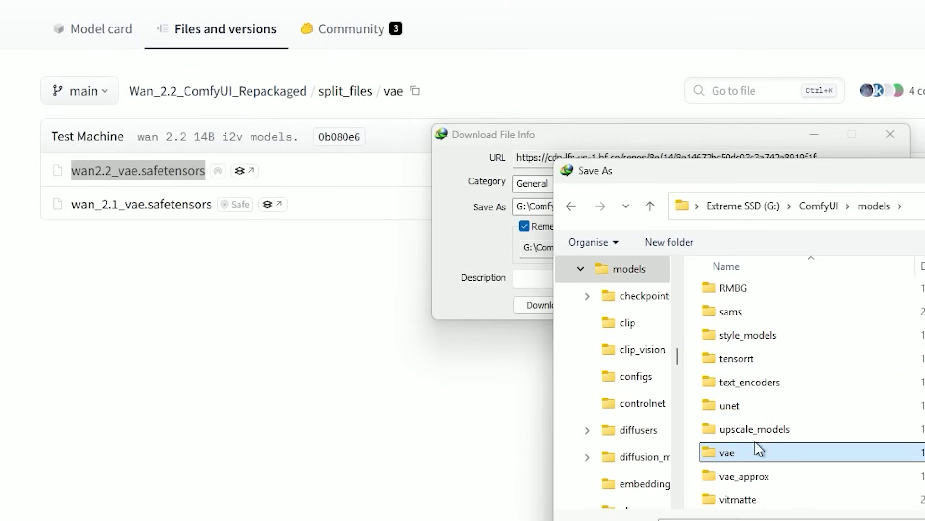
{"action": "double_click", "coordinate": [753, 455]}
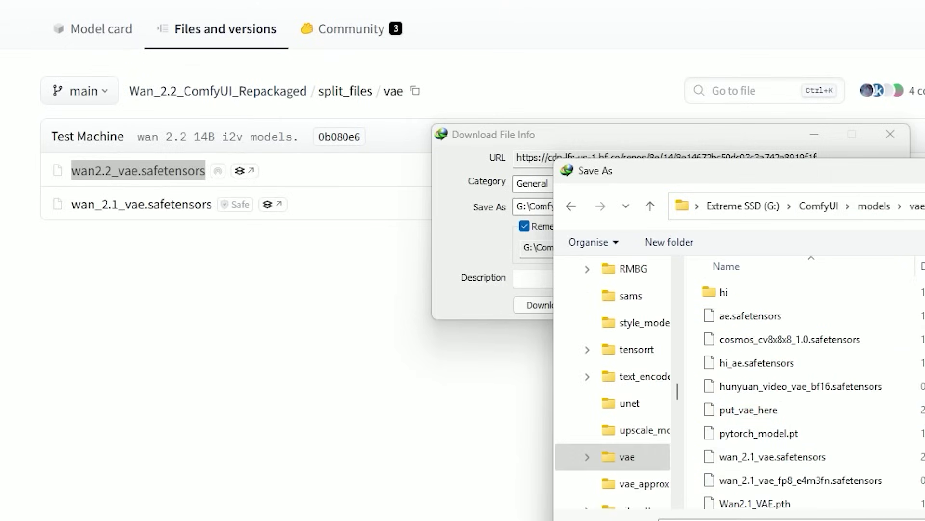
{"action": "key", "text": "Escape"}
{"action": "left_click", "coordinate": [771, 305]}
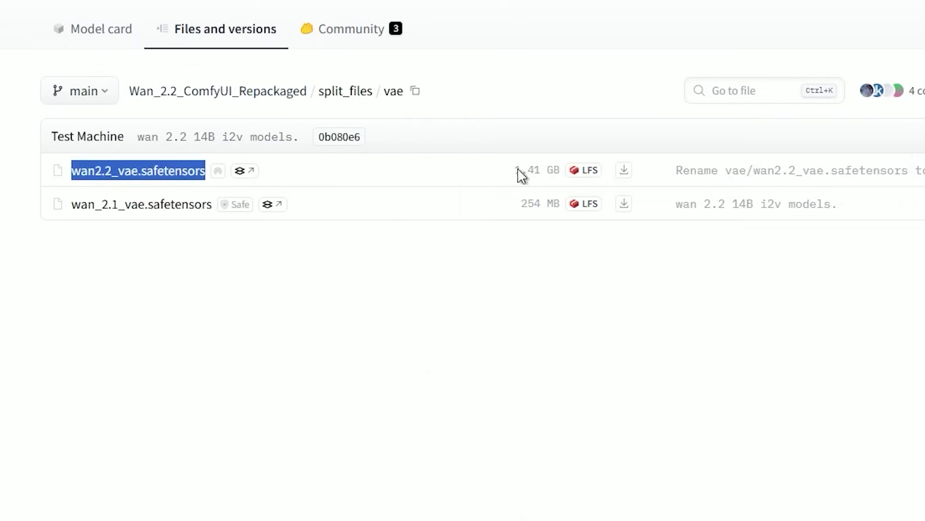
- Open the diffusion_models folder and highlight the i2v high-noise and low-noise 14B fp16 file names
{"action": "left_click", "coordinate": [358, 94]}
{"action": "left_click", "coordinate": [100, 172]}
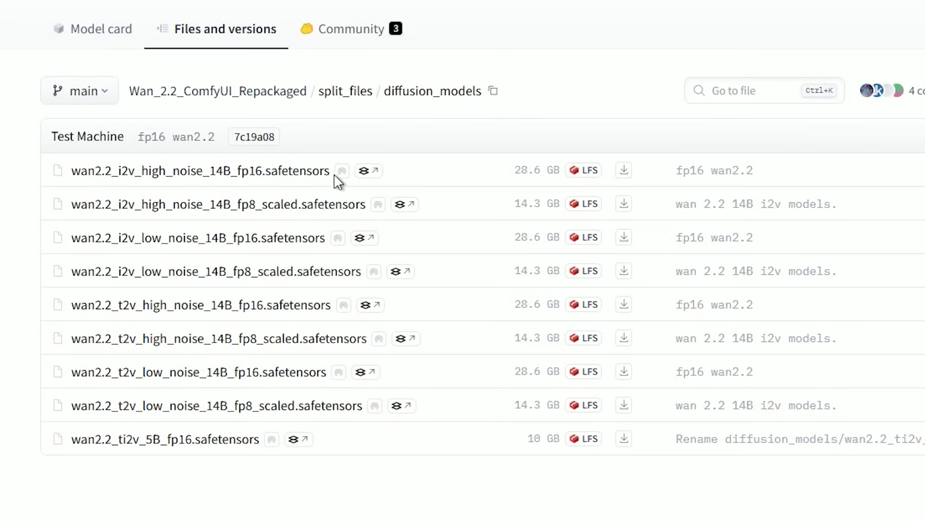
{"action": "left_click_drag", "start_coordinate": [338, 179], "coordinate": [80, 170]}
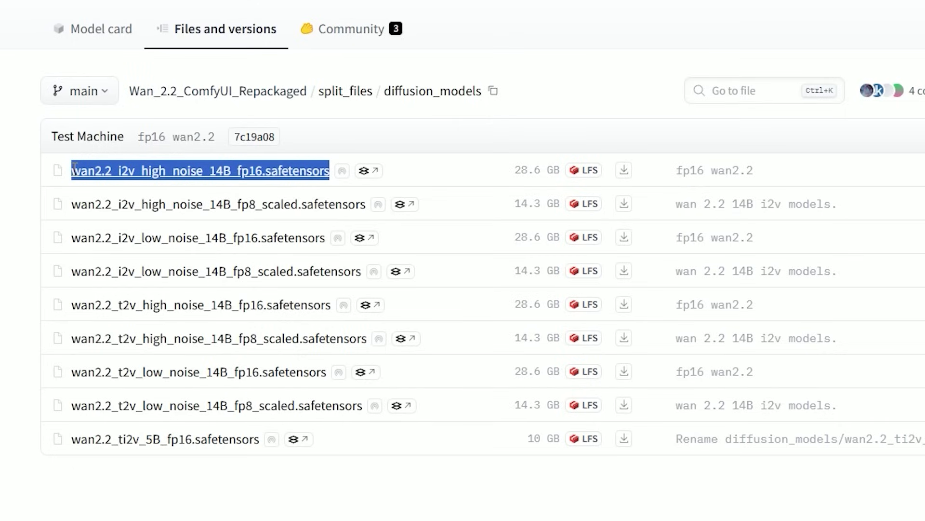
{"action": "left_click_drag", "start_coordinate": [75, 166], "coordinate": [71, 173]}
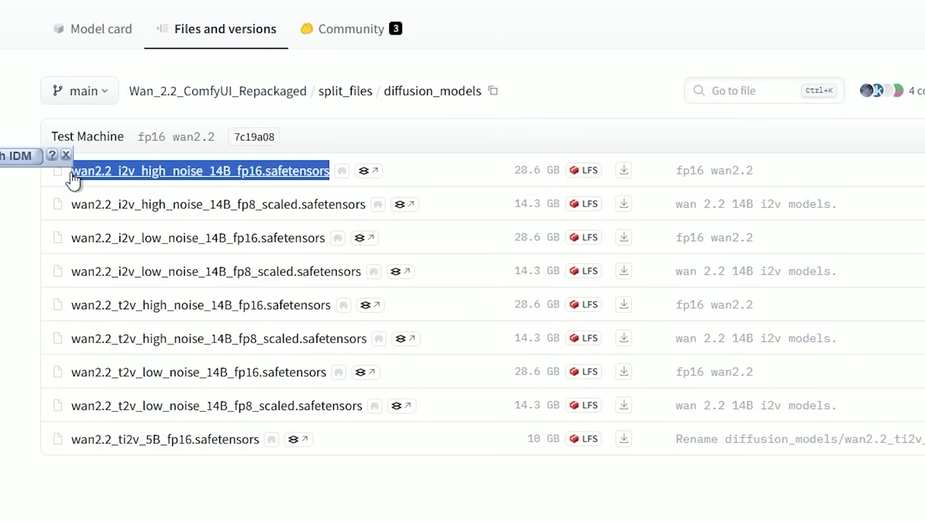
{"action": "left_click", "coordinate": [66, 155]}
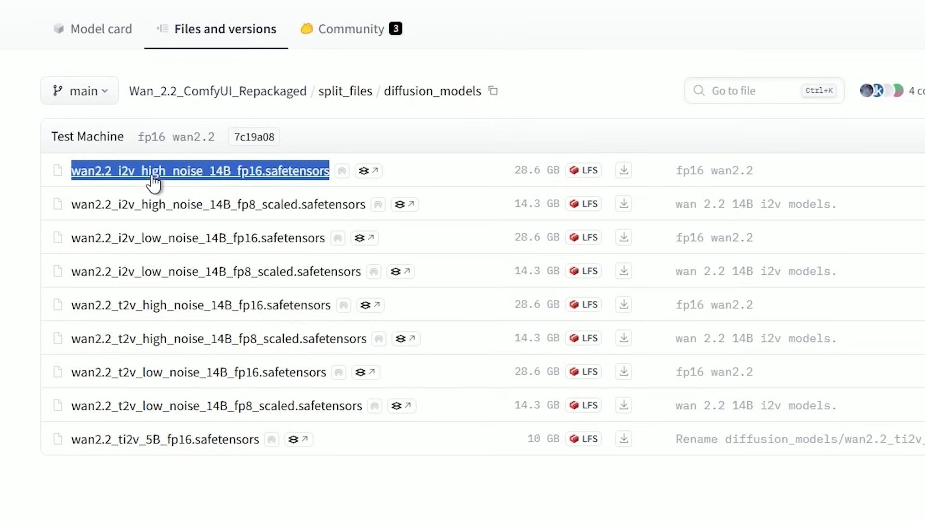
{"action": "left_click_drag", "start_coordinate": [327, 238], "coordinate": [75, 233]}
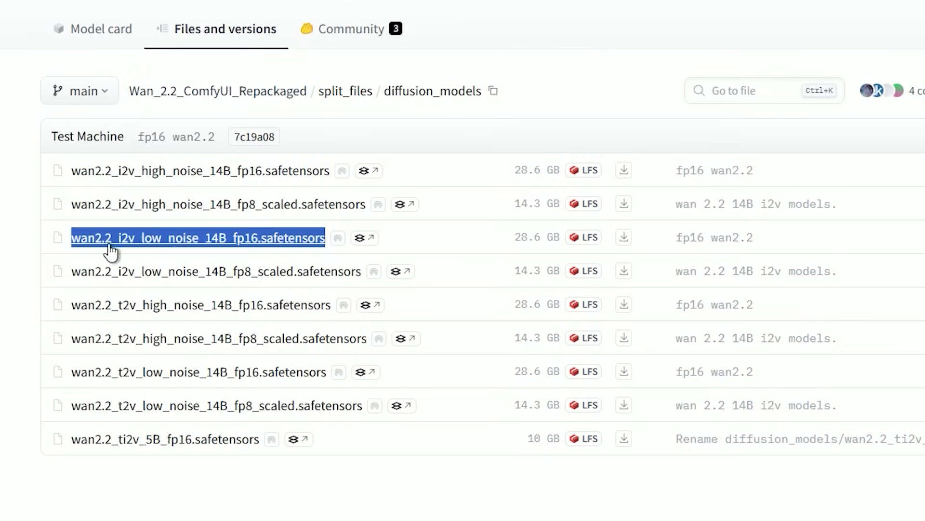
{"action": "left_click", "coordinate": [31, 254]}
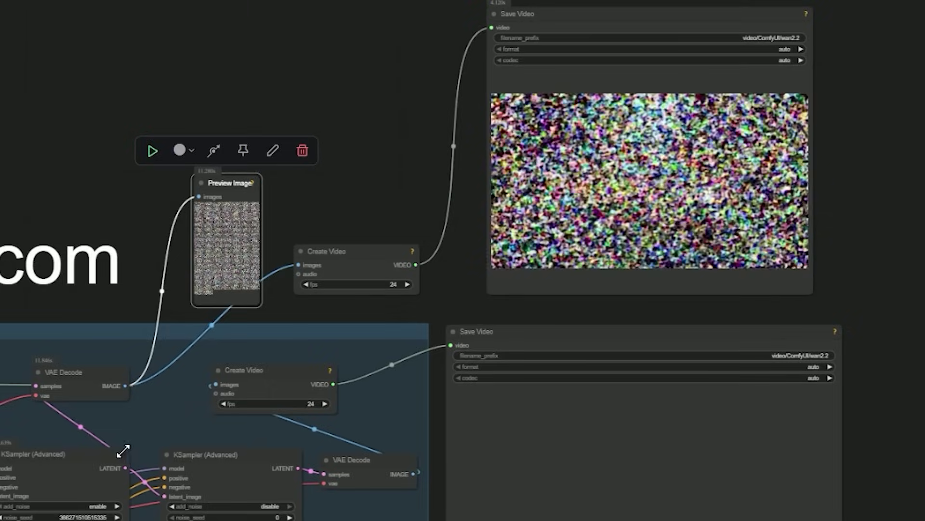
- In ComfyUI, reposition the VAE Decode node connected to Preview Image and slightly shift the Create Video node beside that preview
{"action": "left_click", "coordinate": [86, 463]}
{"action": "left_click_drag", "start_coordinate": [96, 372], "coordinate": [124, 389]}
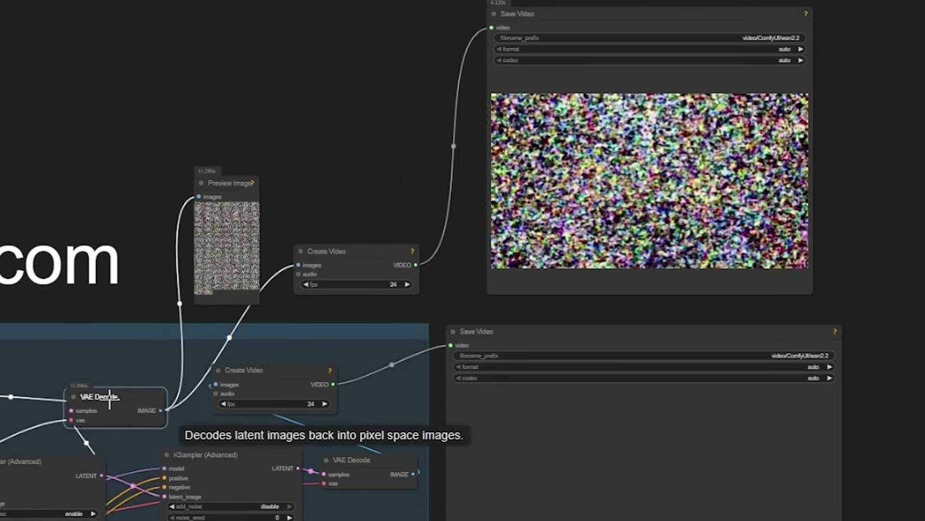
{"action": "mouse_move", "coordinate": [356, 261]}
{"action": "left_mouse_down"}
{"action": "mouse_move", "coordinate": [128, 289]}
{"action": "mouse_move", "coordinate": [83, 331]}
{"action": "mouse_move", "coordinate": [351, 245]}
{"action": "left_mouse_up"}
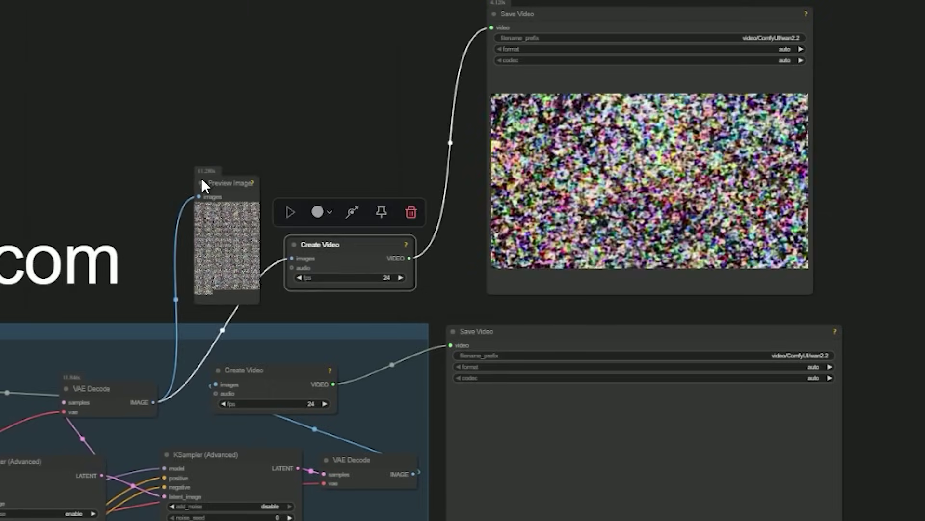
{"action": "left_click", "coordinate": [241, 183]}
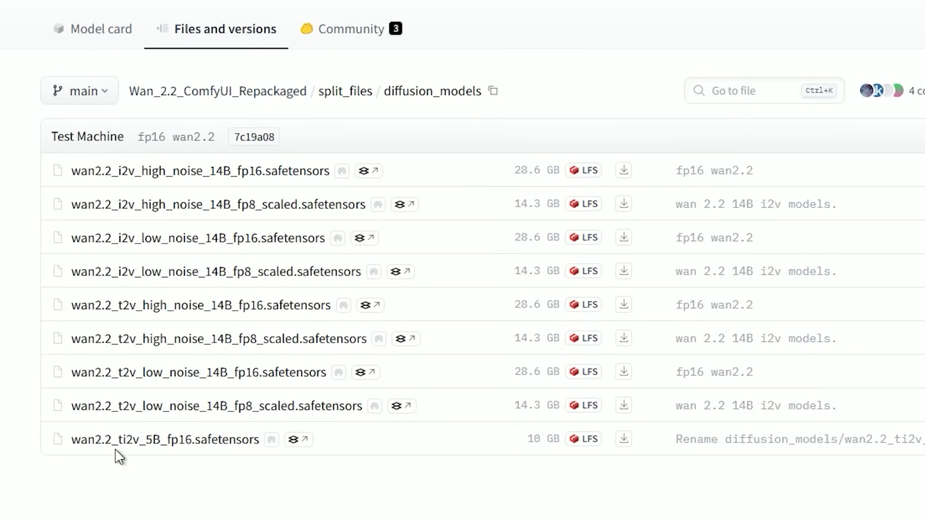
- Return to the Hugging Face diffusion_models list and highlight the wan2.2_ti2v_5B_fp16.safetensors file name
{"action": "left_click_drag", "start_coordinate": [345, 446], "coordinate": [73, 439]}
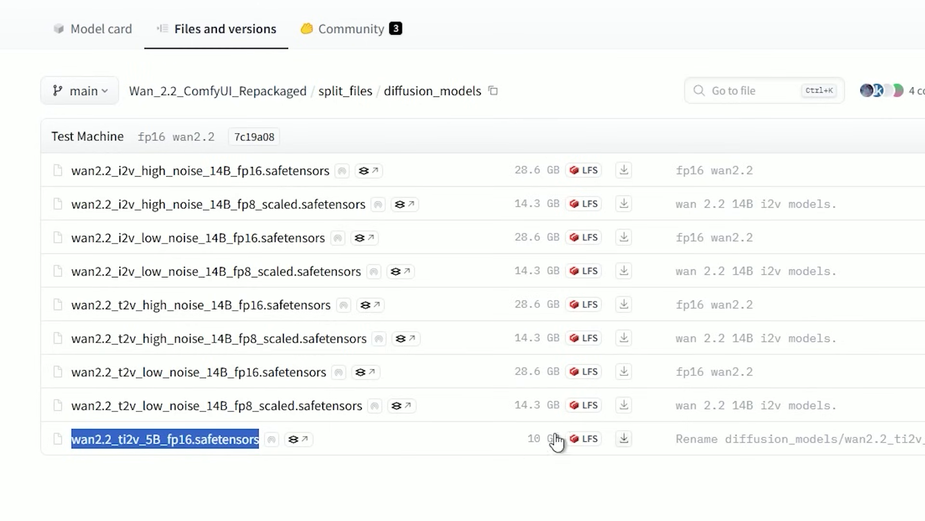
{"action": "key", "text": "alt+Tab"}
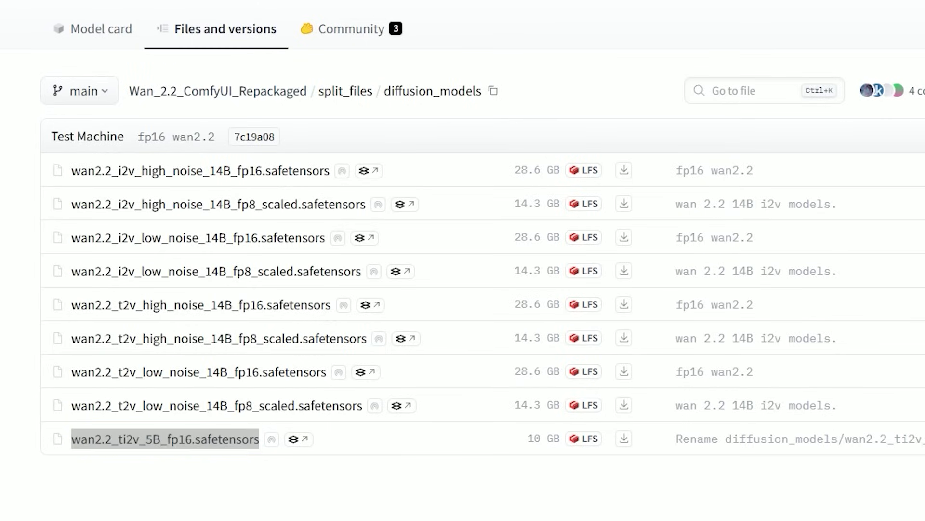
{"action": "left_click", "coordinate": [615, 510]}
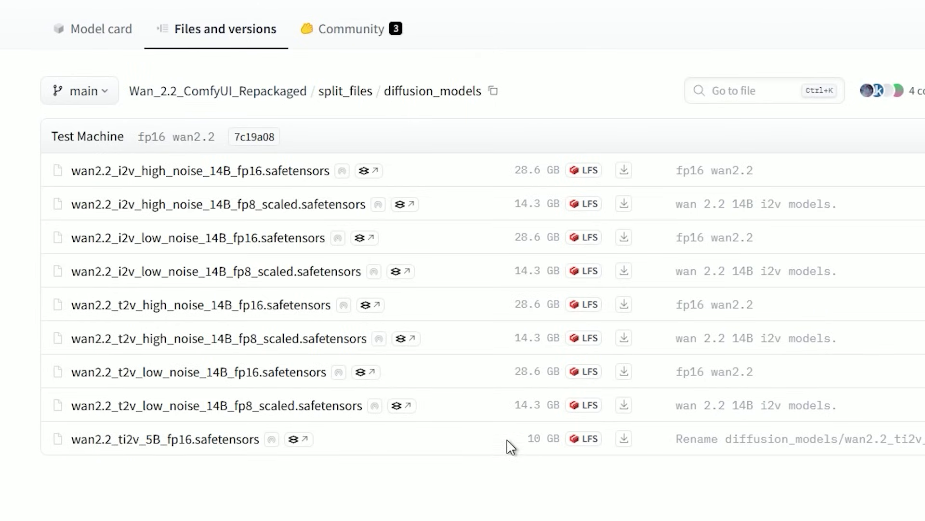
{"action": "left_click_drag", "start_coordinate": [43, 440], "coordinate": [266, 439]}
{"action": "left_click", "coordinate": [517, 472]}
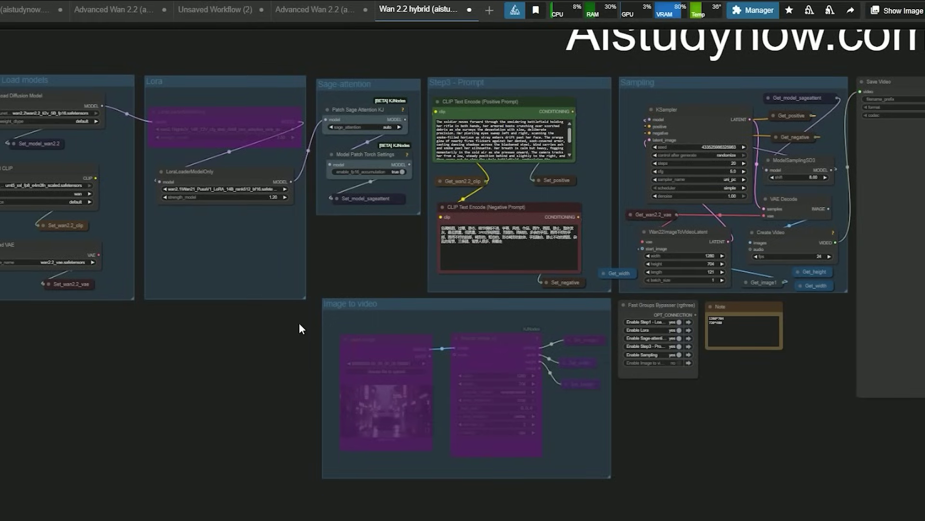
{"action": "left_click_drag", "start_coordinate": [299, 329], "coordinate": [608, 477]}
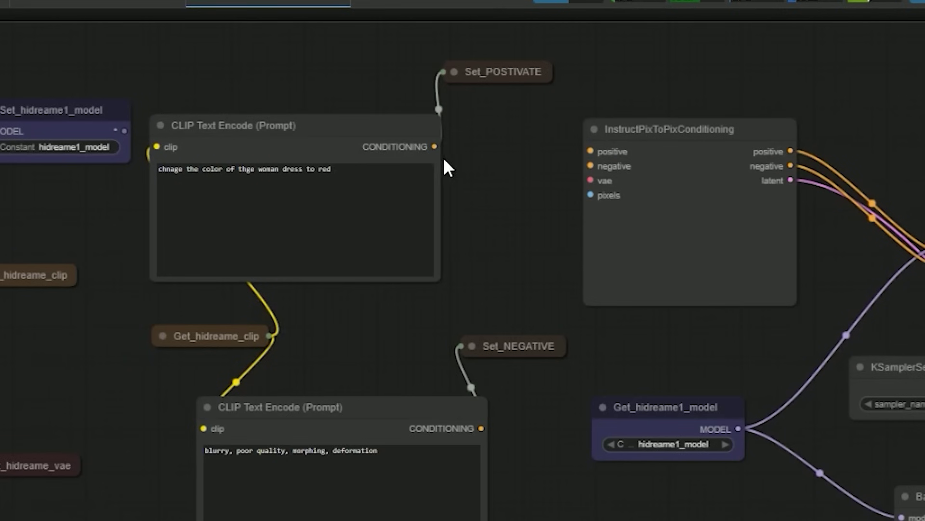
- In the ComfyUI HiDream workflow, connect the two CLIP Text Encode conditioning outputs to the positive and negative inputs of InstructPixToPixConditioning
{"action": "left_click_drag", "start_coordinate": [432, 147], "coordinate": [591, 151]}
{"action": "left_click_drag", "start_coordinate": [481, 428], "coordinate": [591, 166]}
{"action": "scroll", "coordinate": [198, 291], "scroll_direction": "down", "scroll_amount": 3}
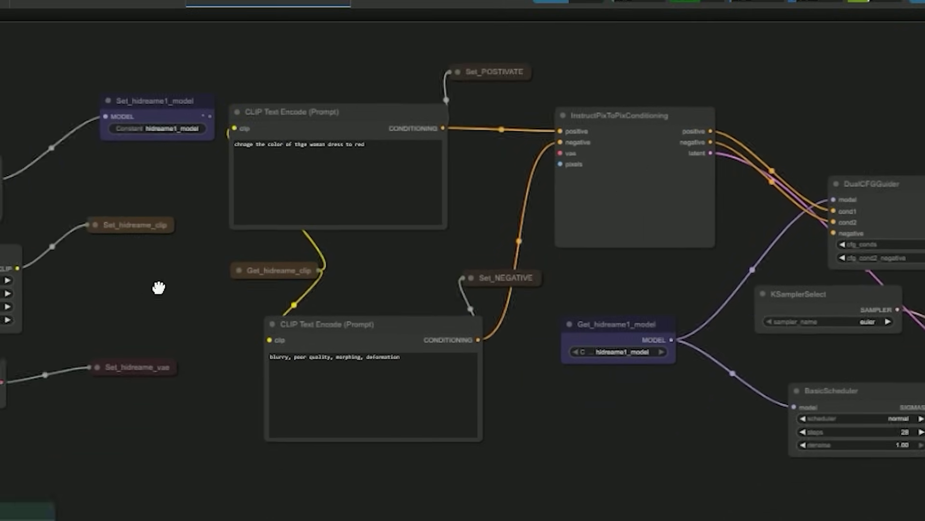
- Connect a VAE output to the vae input of the InstructPixToPixConditioning node
{"action": "left_click_drag", "start_coordinate": [154, 285], "coordinate": [138, 429]}
{"action": "scroll", "coordinate": [138, 430], "scroll_direction": "up", "scroll_amount": 2}
{"action": "left_click_drag", "start_coordinate": [97, 519], "coordinate": [660, 263]}
{"action": "scroll", "coordinate": [663, 264], "scroll_direction": "down", "scroll_amount": 2}
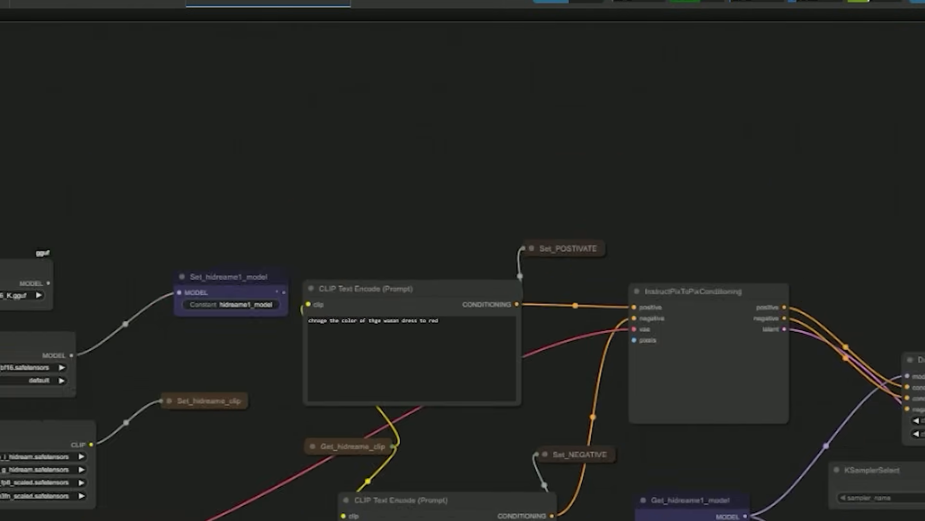
- Connect an image output to the pixels input of the InstructPixToPixConditioning node
{"action": "left_click_drag", "start_coordinate": [463, 386], "coordinate": [390, 150]}
{"action": "scroll", "coordinate": [371, 154], "scroll_direction": "up", "scroll_amount": 2}
{"action": "scroll", "coordinate": [371, 154], "scroll_direction": "down", "scroll_amount": 1}
{"action": "left_click_drag", "start_coordinate": [463, 145], "coordinate": [451, 351]}
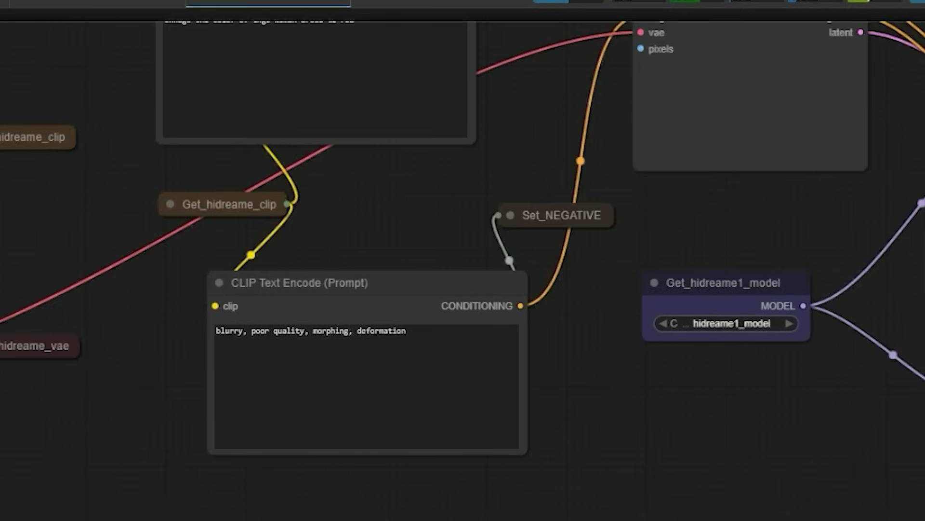
{"action": "scroll", "coordinate": [463, 260], "scroll_direction": "down", "scroll_amount": 1}
{"action": "left_click_drag", "start_coordinate": [463, 241], "coordinate": [462, 282]}
{"action": "left_click_drag", "start_coordinate": [320, 519], "coordinate": [618, 152]}
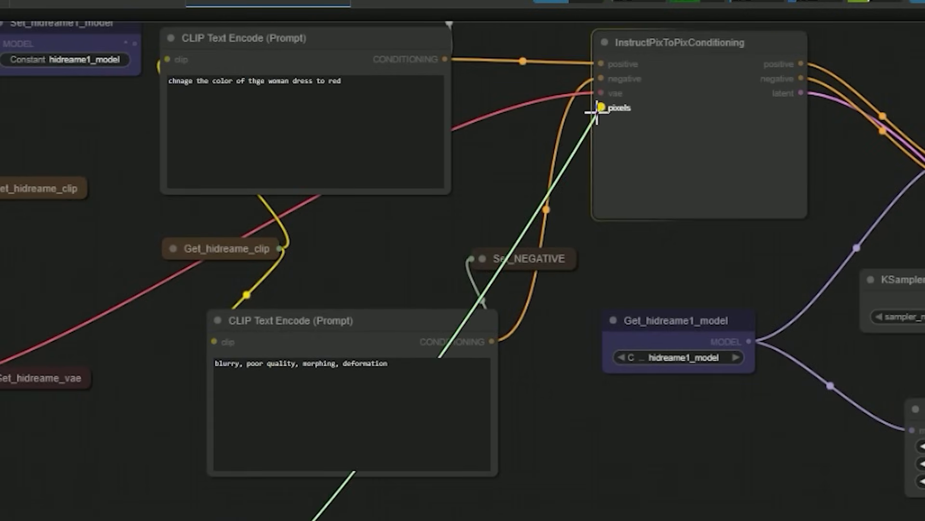
{"action": "left_click_drag", "start_coordinate": [598, 108], "coordinate": [599, 108]}
{"action": "left_click_drag", "start_coordinate": [533, 190], "coordinate": [486, 299]}
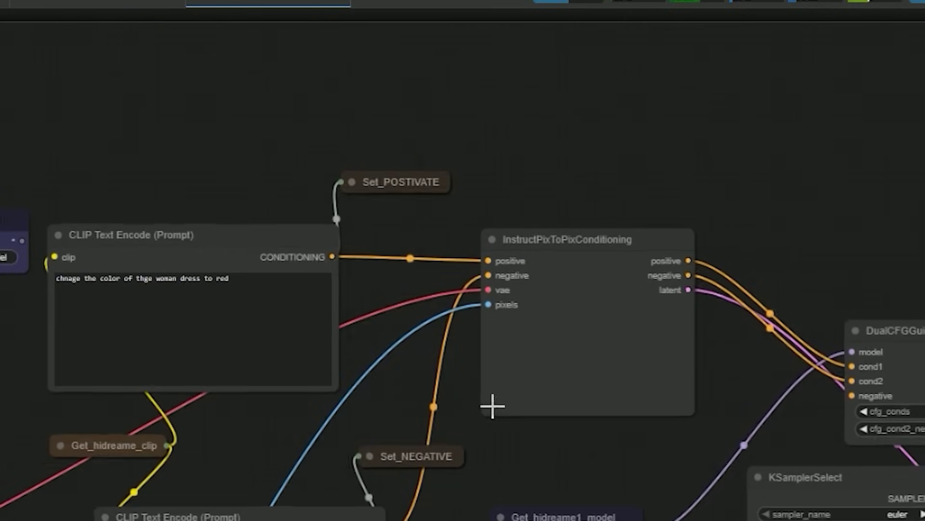
{"action": "scroll", "coordinate": [493, 406], "scroll_direction": "up", "scroll_amount": 1}
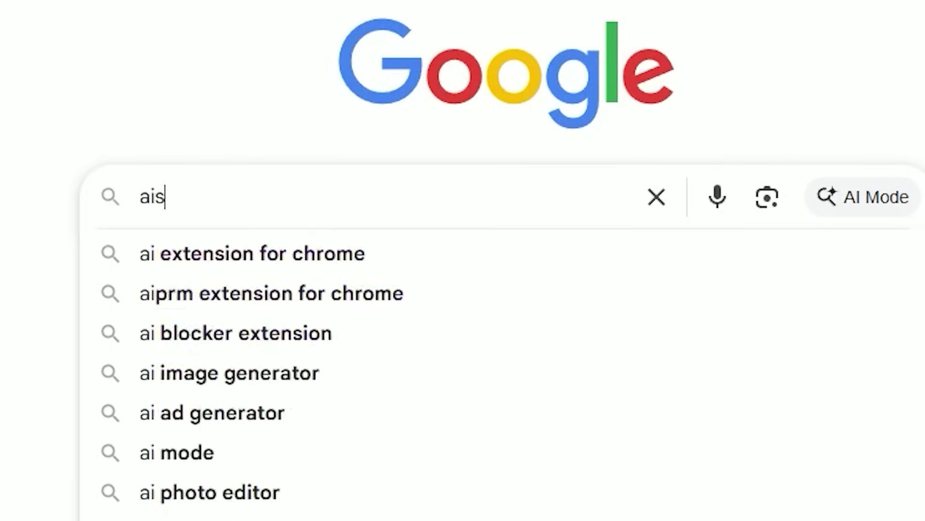
- Search Google for aistudynow
{"action": "type", "text": "d"}
{"action": "key", "text": "BackSpace"}
{"action": "type", "text": "tudynow"}
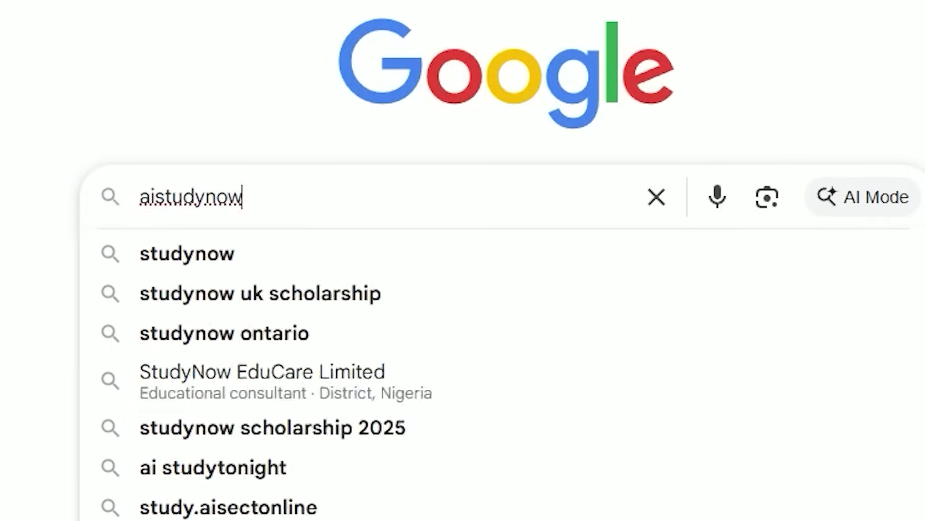
{"action": "key", "text": "Return"}
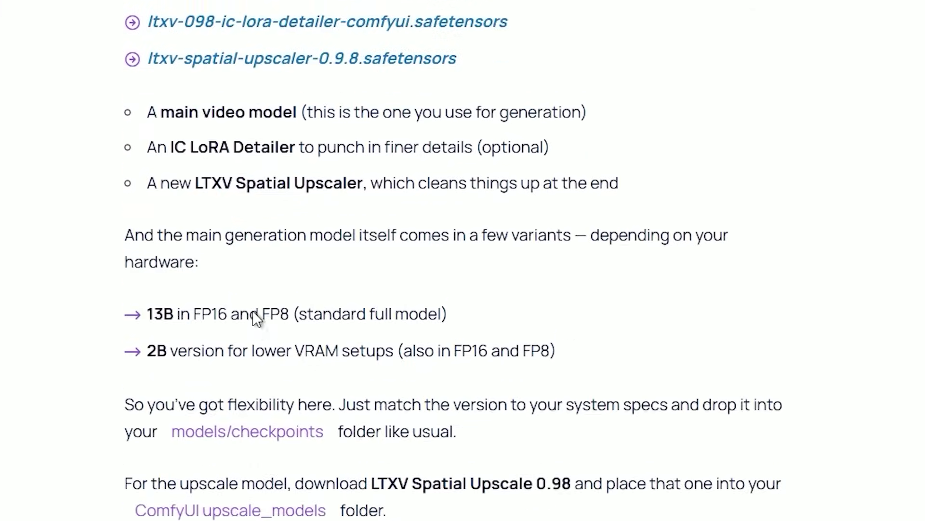
- Request the free LTXV 0.9.8 workflow with an email address and verify that address through the message from AI Study Now
{"action": "scroll", "coordinate": [255, 317], "scroll_direction": "down", "scroll_amount": 20}
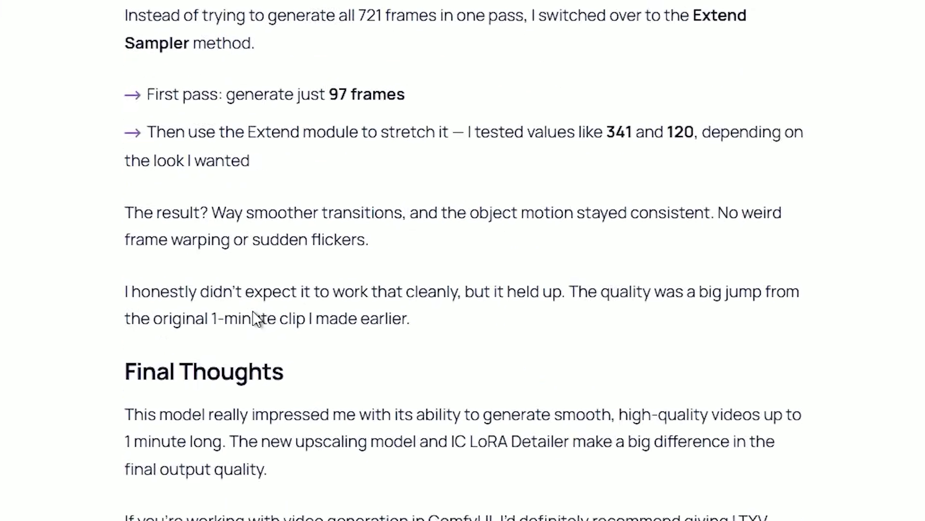
{"action": "scroll", "coordinate": [253, 316], "scroll_direction": "down", "scroll_amount": 10}
{"action": "scroll", "coordinate": [253, 317], "scroll_direction": "up", "scroll_amount": 6}
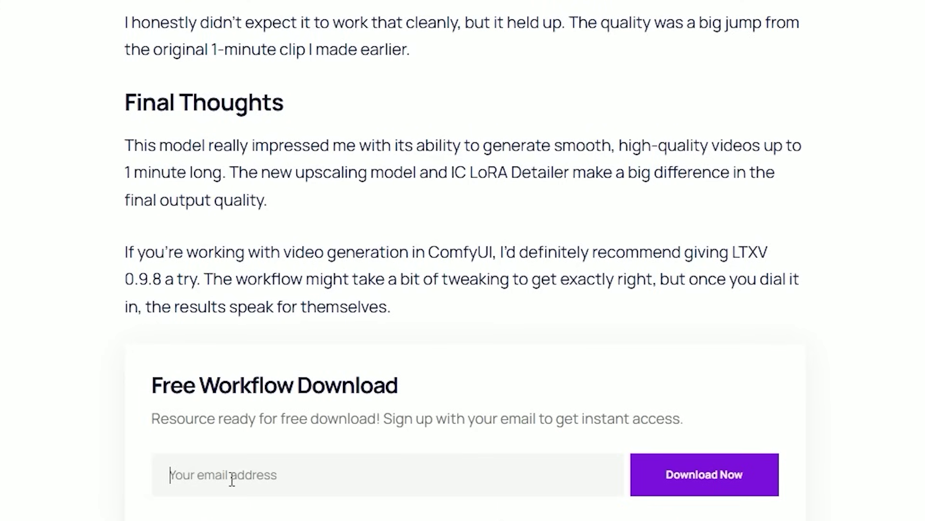
{"action": "key", "text": "ctrl+v"}
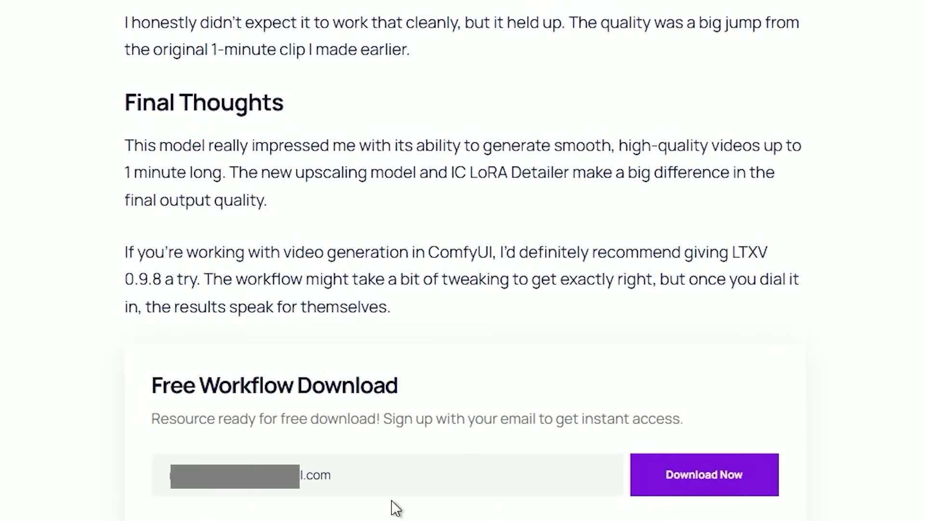
{"action": "left_click", "coordinate": [650, 489]}
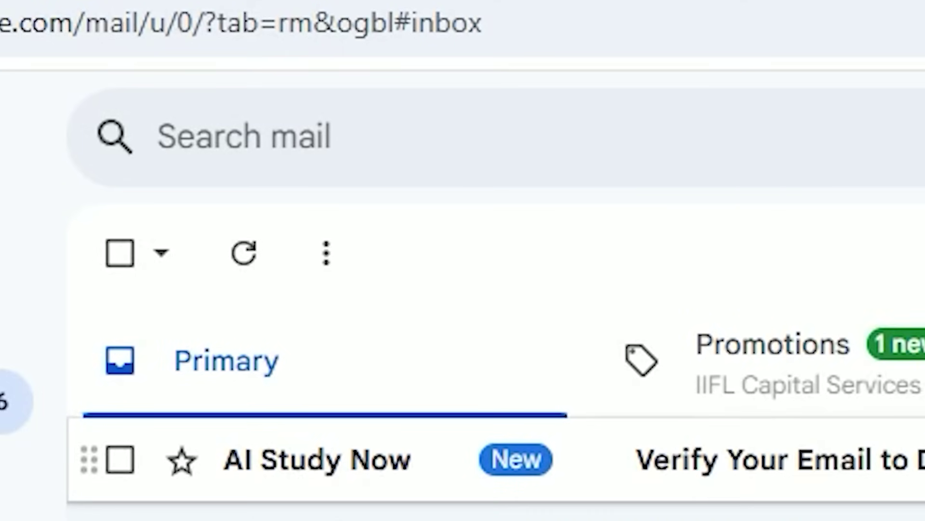
{"action": "left_click", "coordinate": [318, 459]}
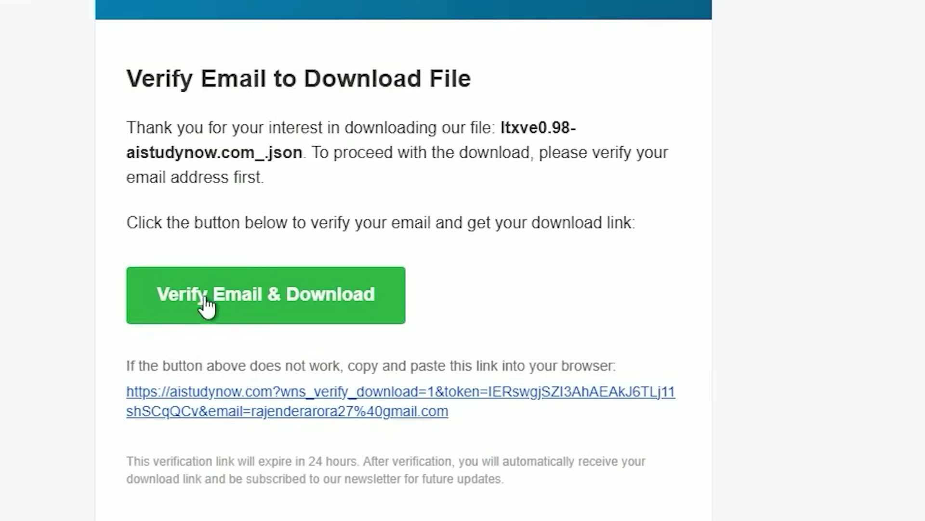
{"action": "left_click", "coordinate": [235, 295]}
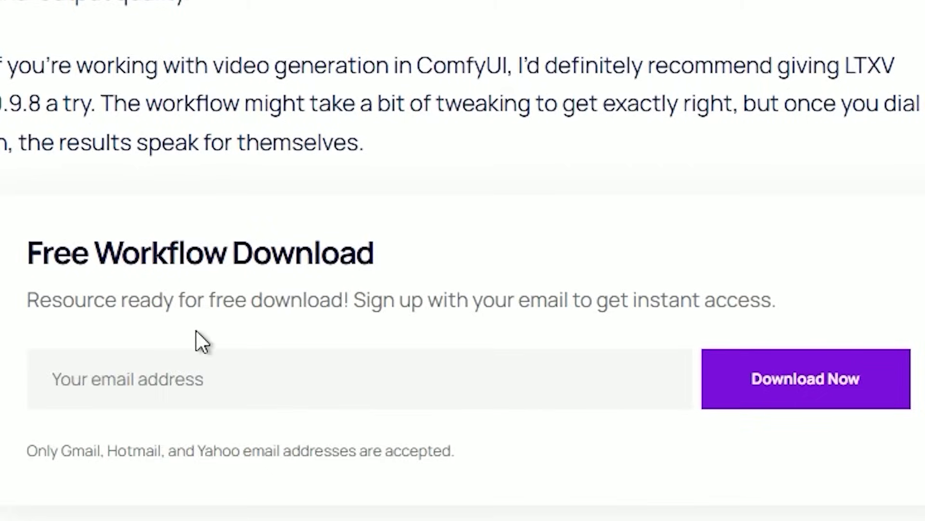
- Submit the saved email address again in the Free Workflow Download form to download ltxve0.98-aistudynow.com_.json
{"action": "left_click", "coordinate": [182, 383]}
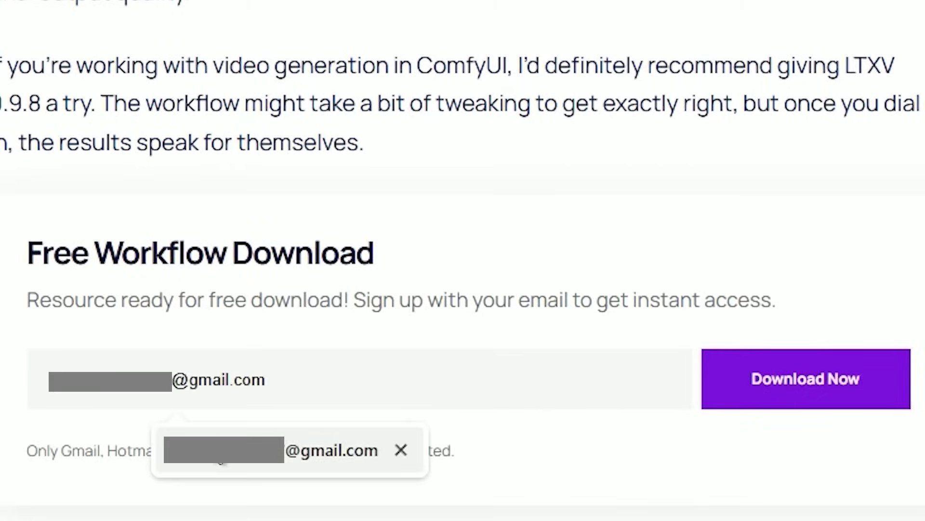
{"action": "left_click", "coordinate": [202, 448]}
{"action": "left_click", "coordinate": [780, 383]}
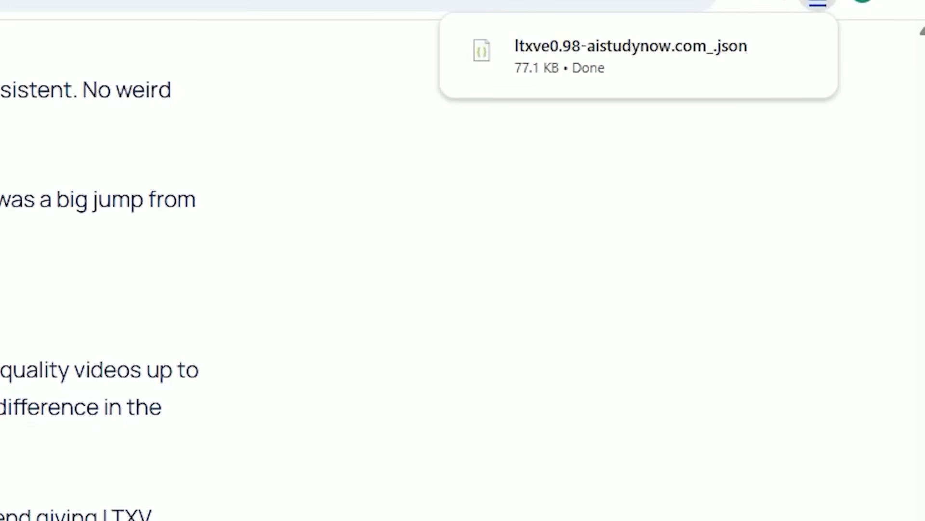
- Open the article on unlimited-length videos with Wan 2.1 and request its free workflow download using the email address
{"action": "scroll", "coordinate": [125, 403], "scroll_direction": "up", "scroll_amount": 2}
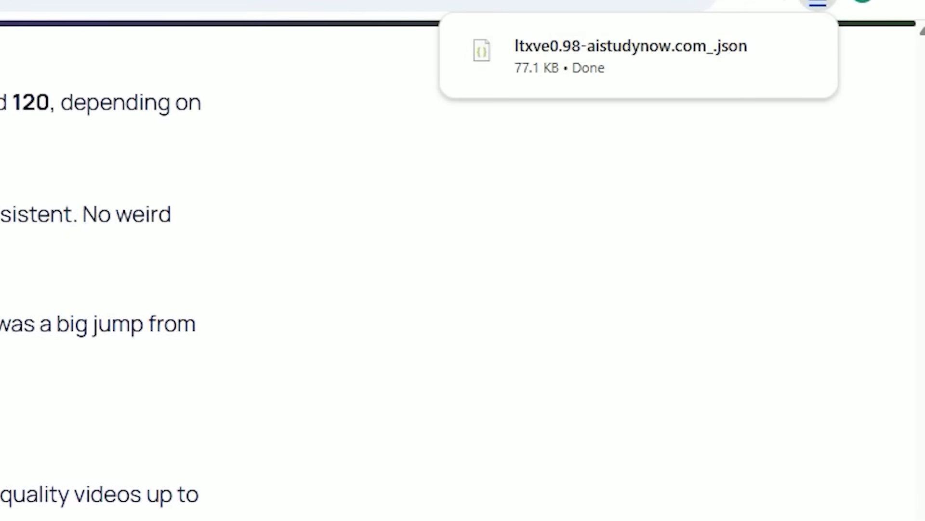
{"action": "scroll", "coordinate": [744, 186], "scroll_direction": "up", "scroll_amount": 15}
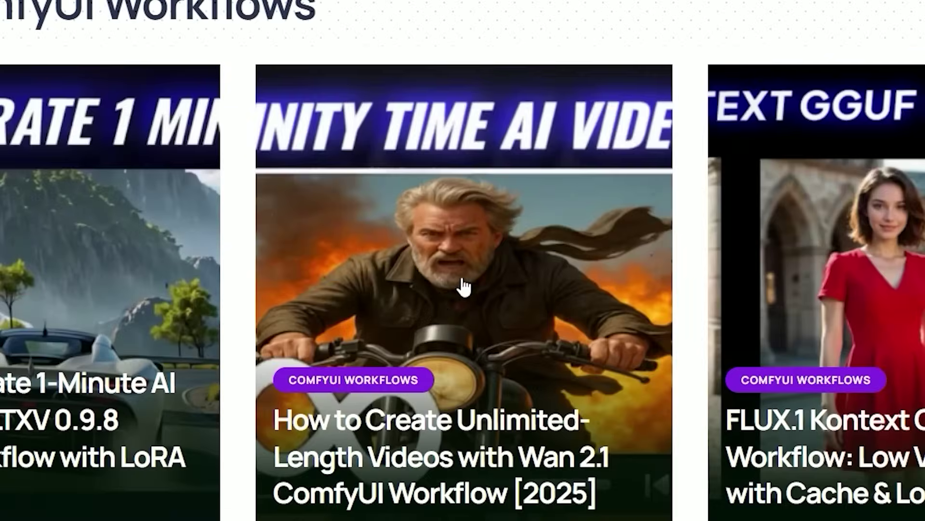
{"action": "left_click", "coordinate": [464, 287]}
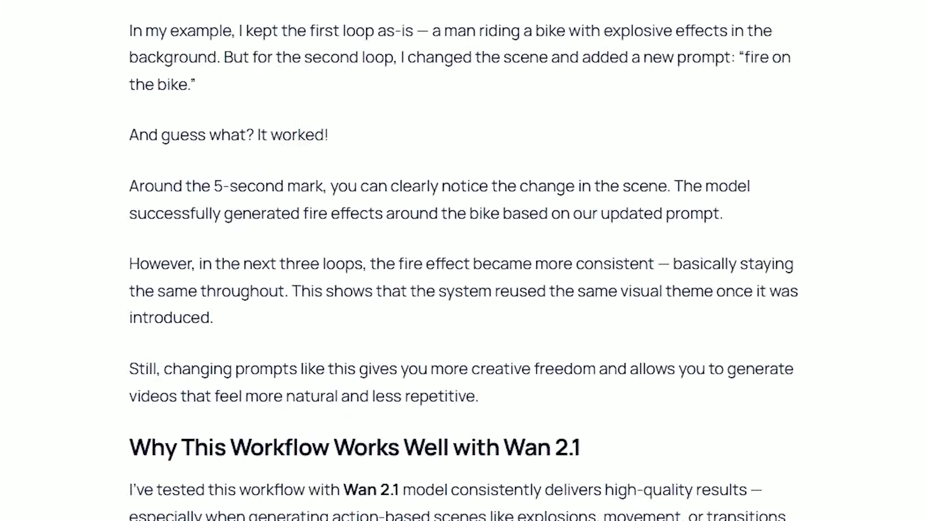
{"action": "scroll", "coordinate": [463, 261], "scroll_direction": "down", "scroll_amount": 8}
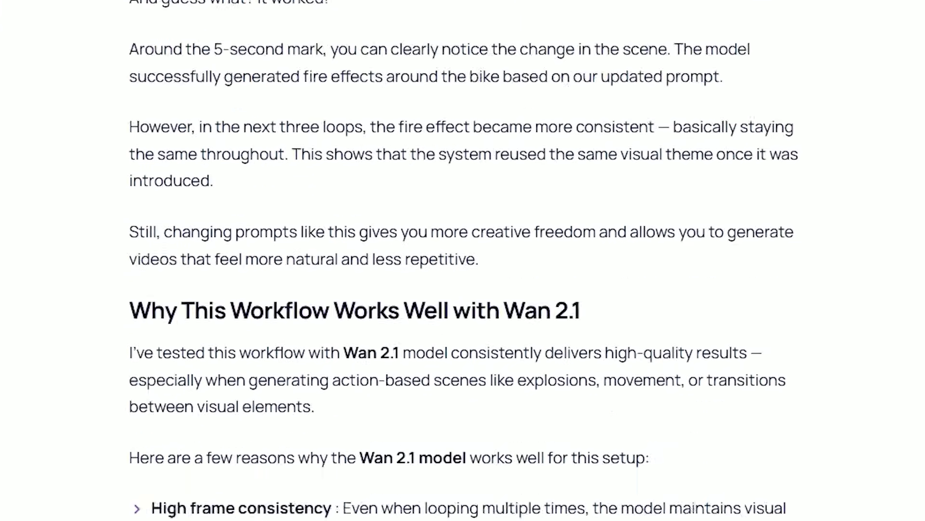
{"action": "scroll", "coordinate": [439, 455], "scroll_direction": "down", "scroll_amount": 3}
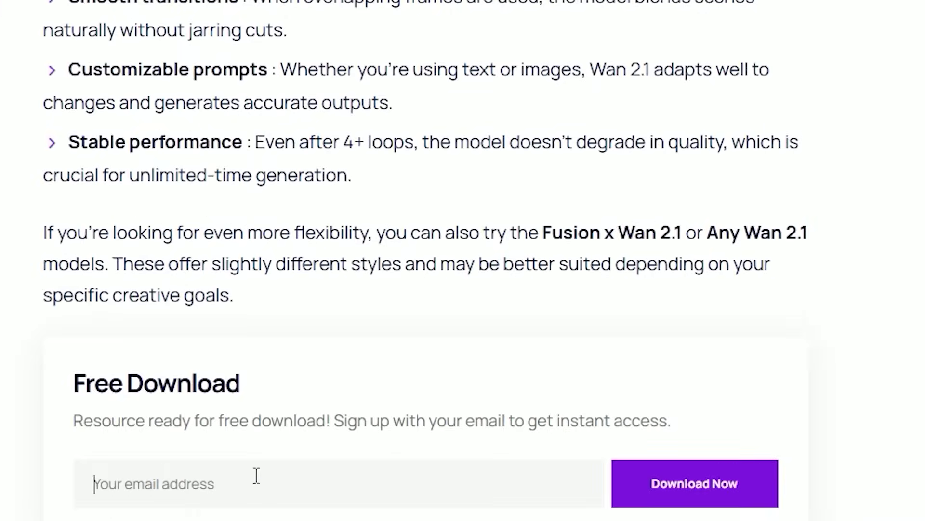
{"action": "key", "text": "ctrl+v"}
{"action": "left_click", "coordinate": [684, 489]}
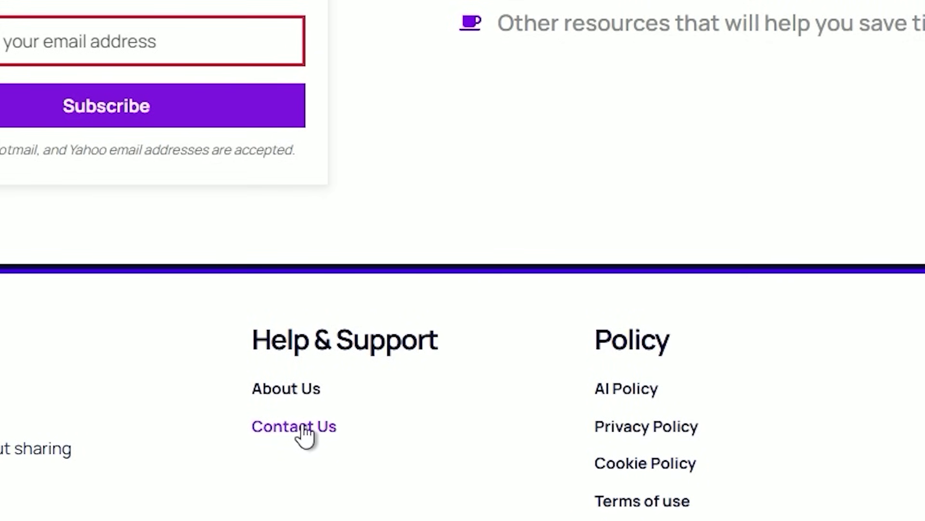
- Open the site's Contact Us page and highlight the support email address
{"action": "left_click", "coordinate": [311, 429]}
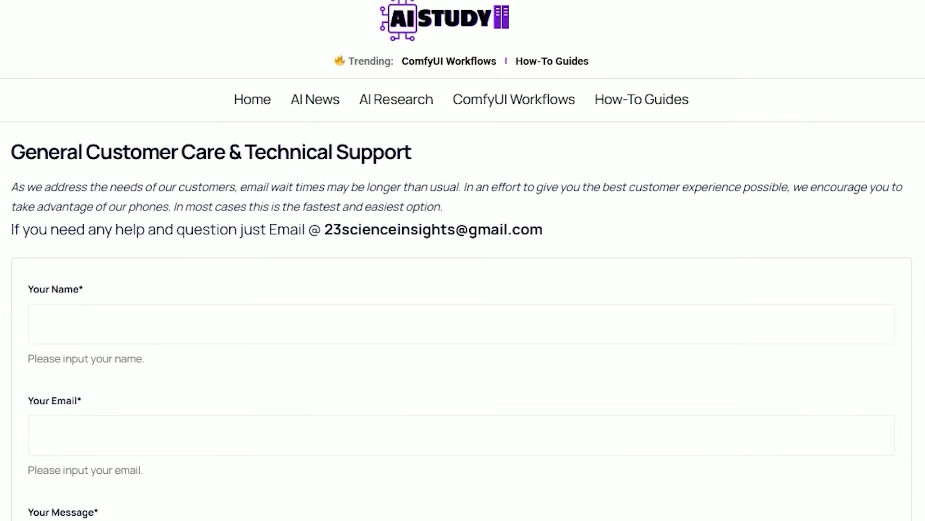
{"action": "scroll", "coordinate": [463, 260], "scroll_direction": "down", "scroll_amount": 3}
{"action": "scroll", "coordinate": [463, 260], "scroll_direction": "up", "scroll_amount": 3}
{"action": "left_click_drag", "start_coordinate": [326, 227], "coordinate": [547, 239]}
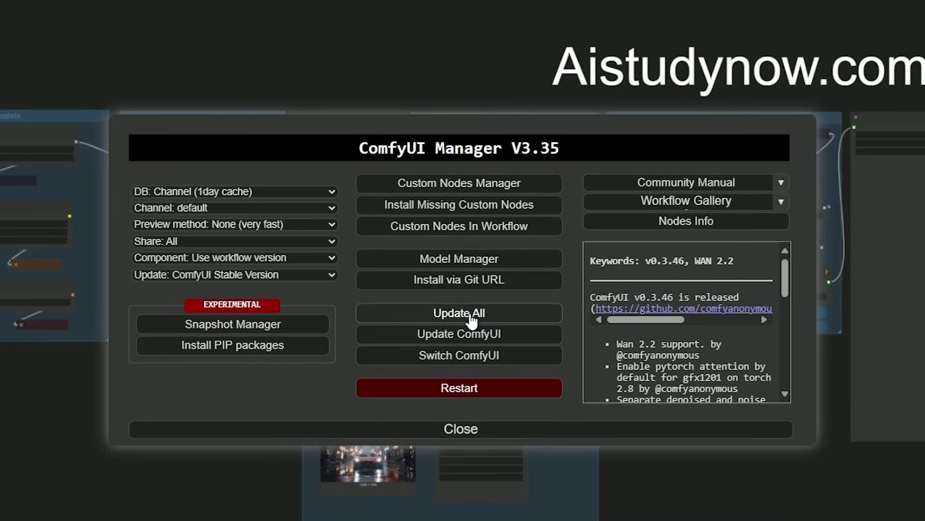
- Switch to ComfyUI, close the ComfyUI Manager and inspect the Load CLIP node and the two LoraLoaderModelOnly nodes
{"action": "left_click", "coordinate": [478, 432]}
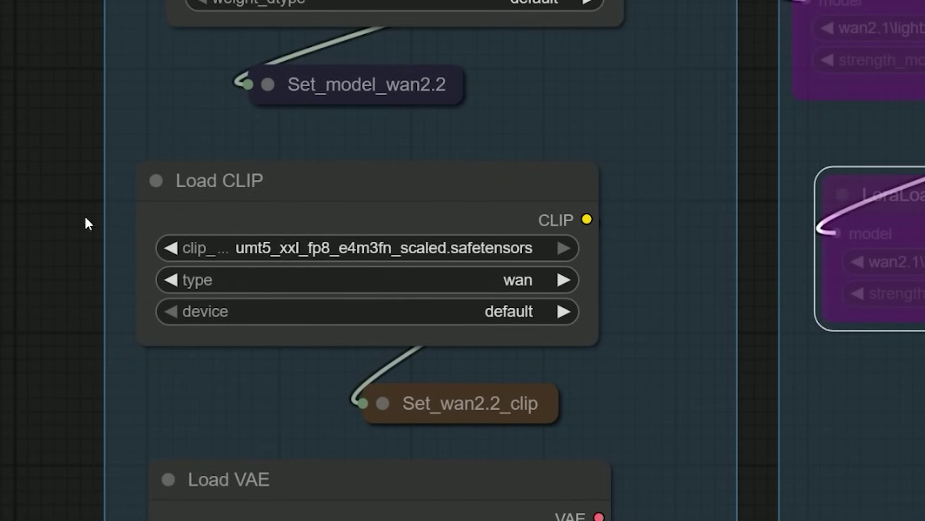
{"action": "scroll", "coordinate": [197, 219], "scroll_direction": "up", "scroll_amount": 3}
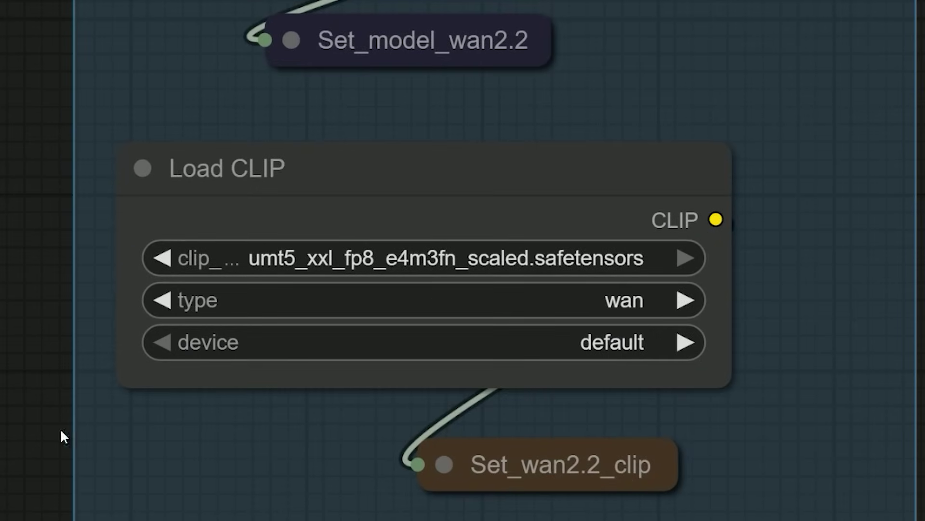
{"action": "scroll", "coordinate": [357, 345], "scroll_direction": "up", "scroll_amount": 1}
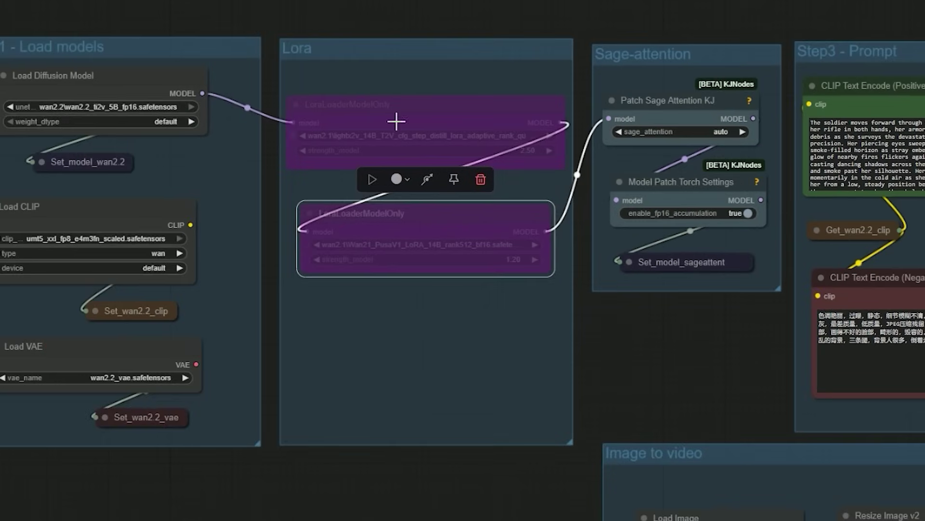
{"action": "left_click", "coordinate": [395, 99]}
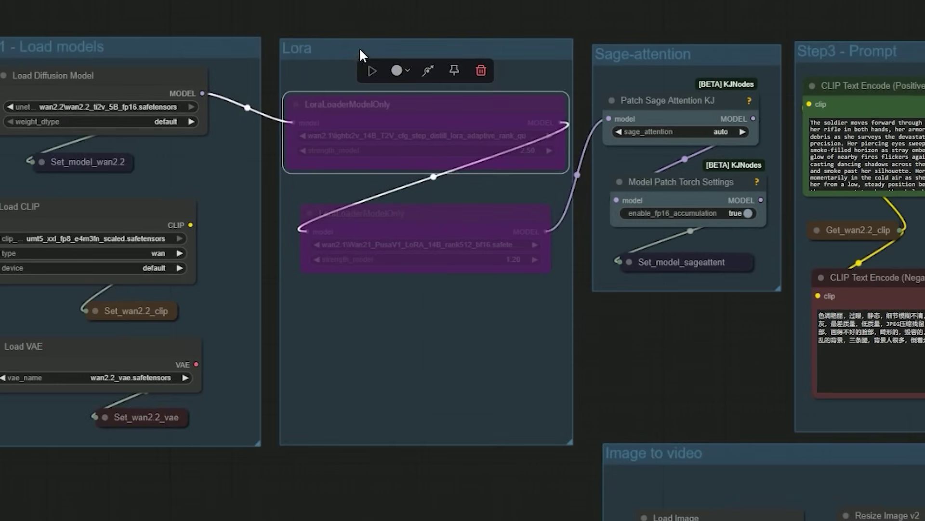
{"action": "left_click", "coordinate": [376, 231]}
{"action": "left_click", "coordinate": [381, 203]}
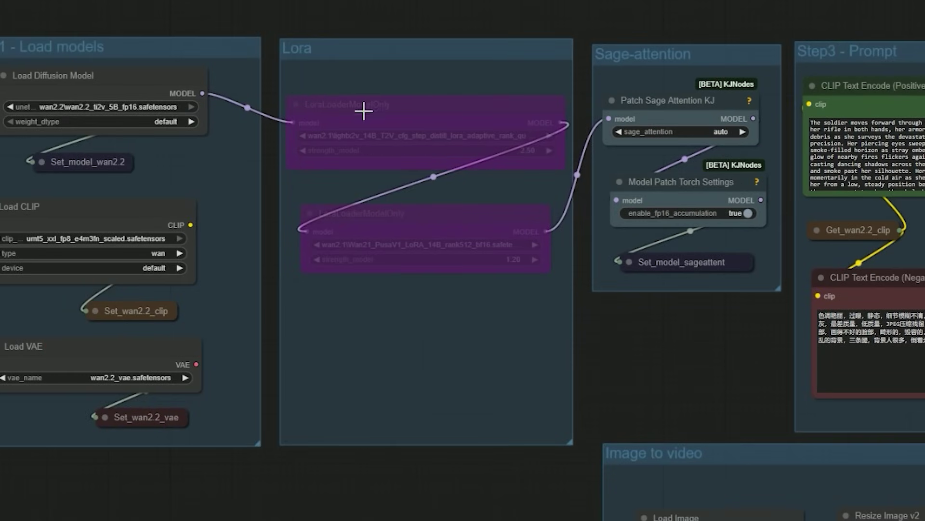
{"action": "left_click", "coordinate": [369, 129]}
{"action": "left_click", "coordinate": [385, 221]}
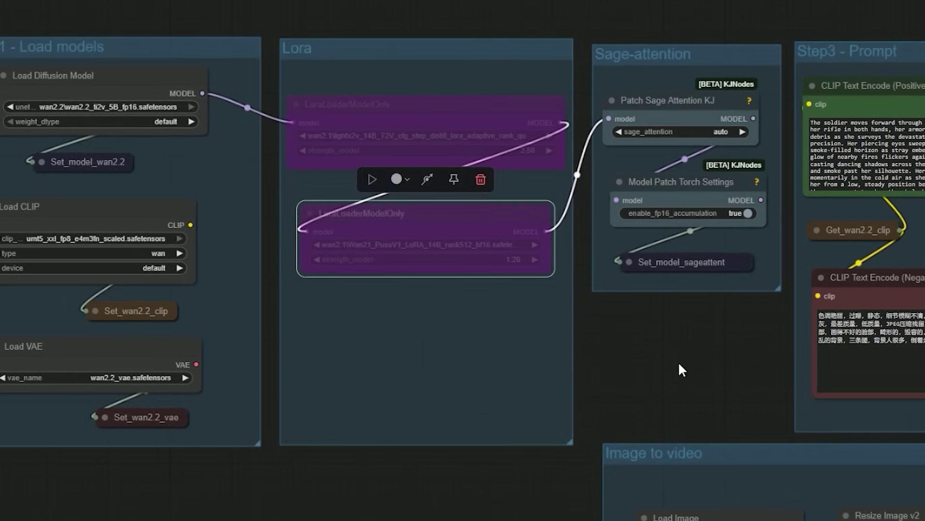
- Examine the positive and negative prompt nodes and the nodes of the Sampling group
{"action": "scroll", "coordinate": [678, 360], "scroll_direction": "down", "scroll_amount": 1}
{"action": "left_click_drag", "start_coordinate": [684, 363], "coordinate": [22, 329]}
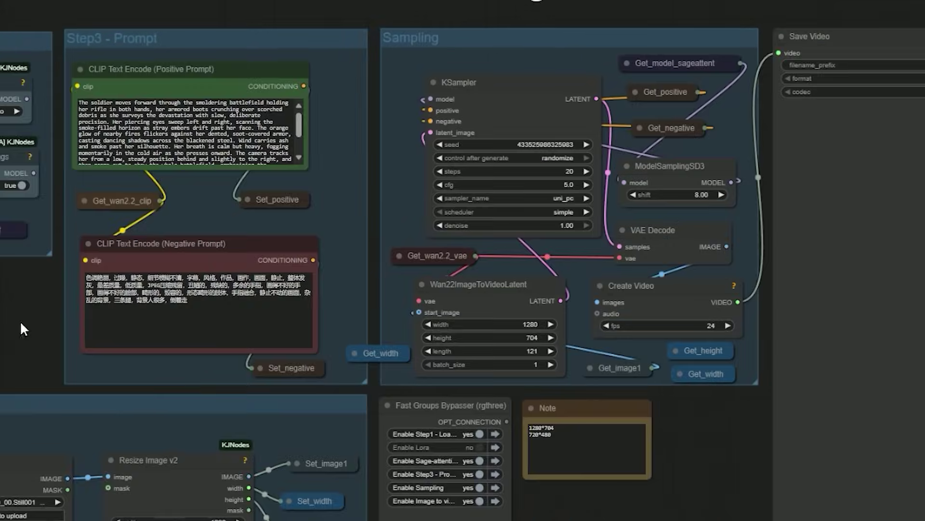
{"action": "scroll", "coordinate": [613, 347], "scroll_direction": "up", "scroll_amount": 6}
{"action": "left_click_drag", "start_coordinate": [612, 349], "coordinate": [497, 417]}
{"action": "left_click_drag", "start_coordinate": [597, 144], "coordinate": [499, 435]}
{"action": "left_click_drag", "start_coordinate": [496, 116], "coordinate": [404, 182]}
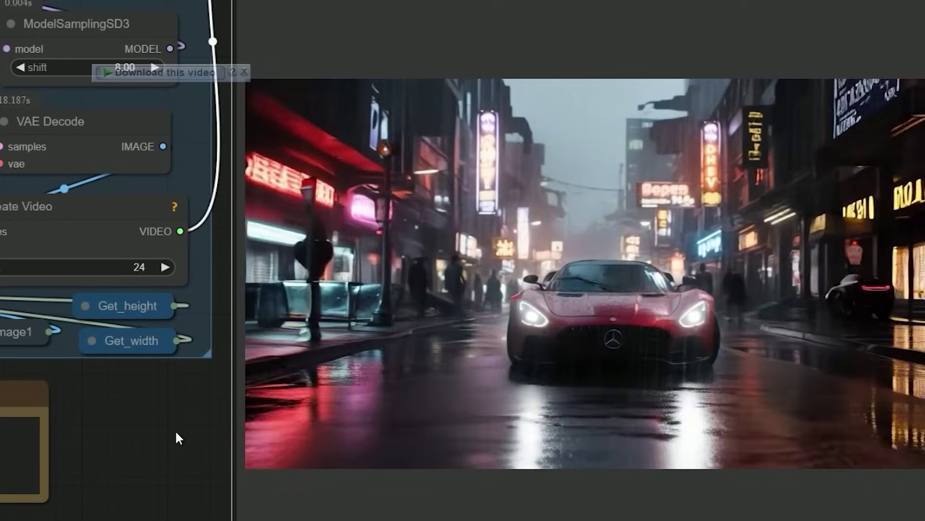
- Examine the generated video of the red car on the rainy neon street in the Save Video node
{"action": "left_click_drag", "start_coordinate": [175, 430], "coordinate": [156, 458]}
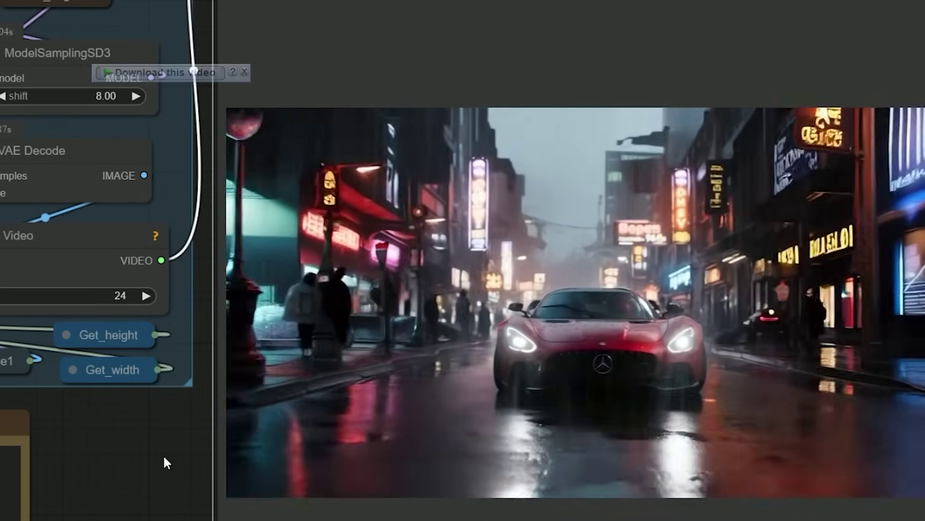
{"action": "scroll", "coordinate": [167, 450], "scroll_direction": "down", "scroll_amount": 4}
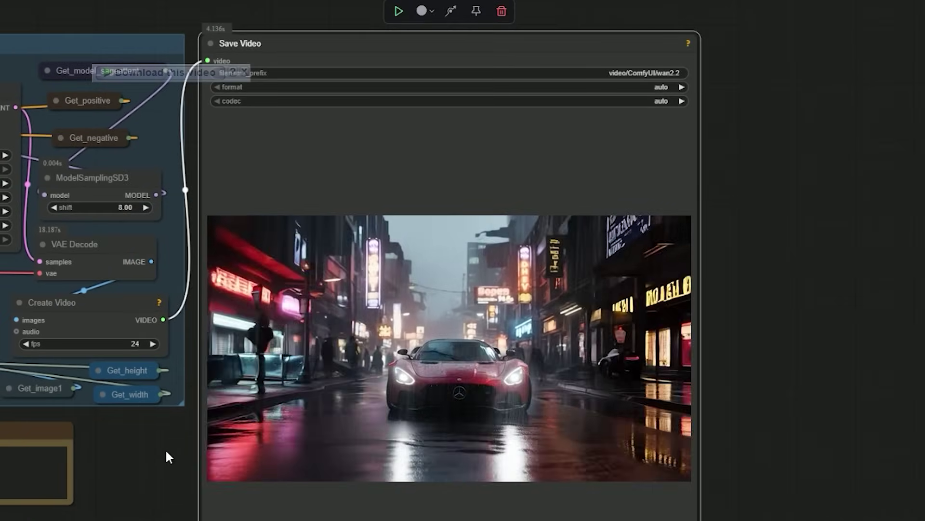
{"action": "scroll", "coordinate": [741, 383], "scroll_direction": "up", "scroll_amount": 5}
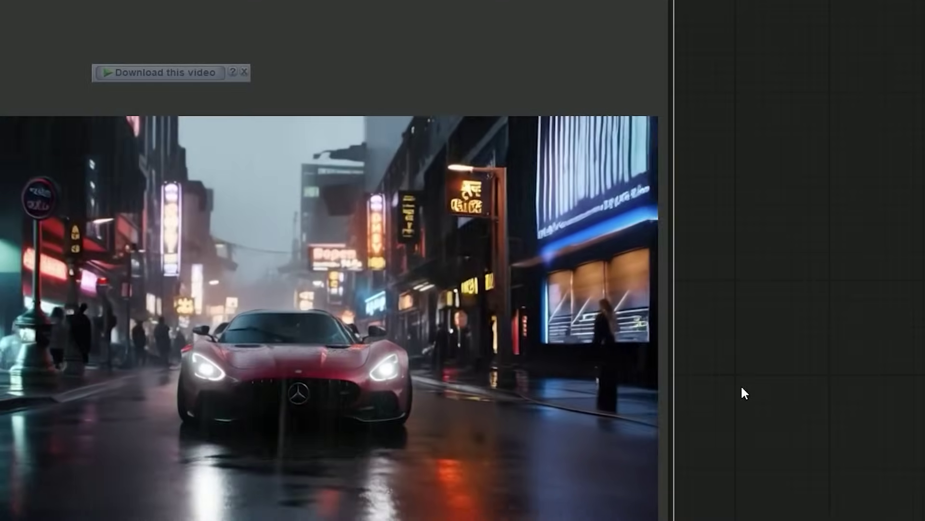
{"action": "left_click_drag", "start_coordinate": [741, 383], "coordinate": [907, 383]}
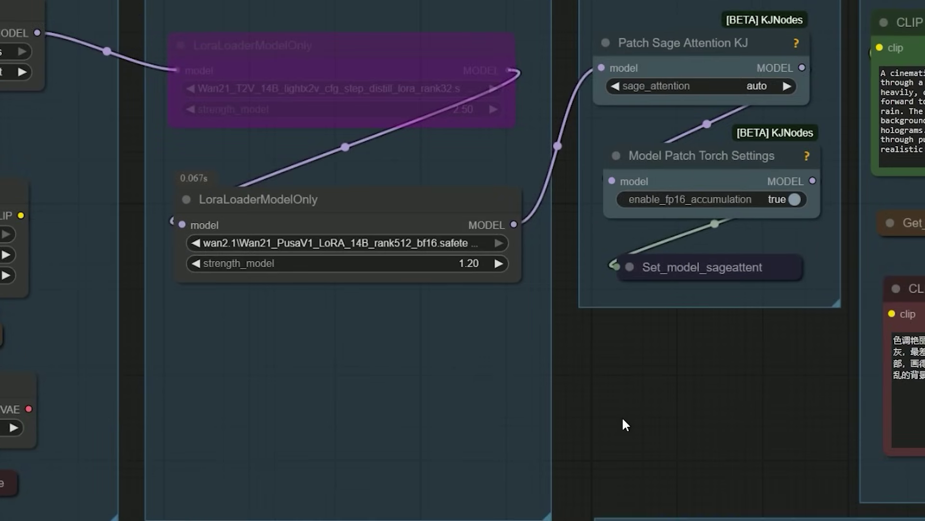
- Check the Wan21_PusaV1_LoRA_14B loader beside the Sage-attention group, and compare the car videos in the two Save Video nodes
{"action": "scroll", "coordinate": [685, 437], "scroll_direction": "down", "scroll_amount": 1}
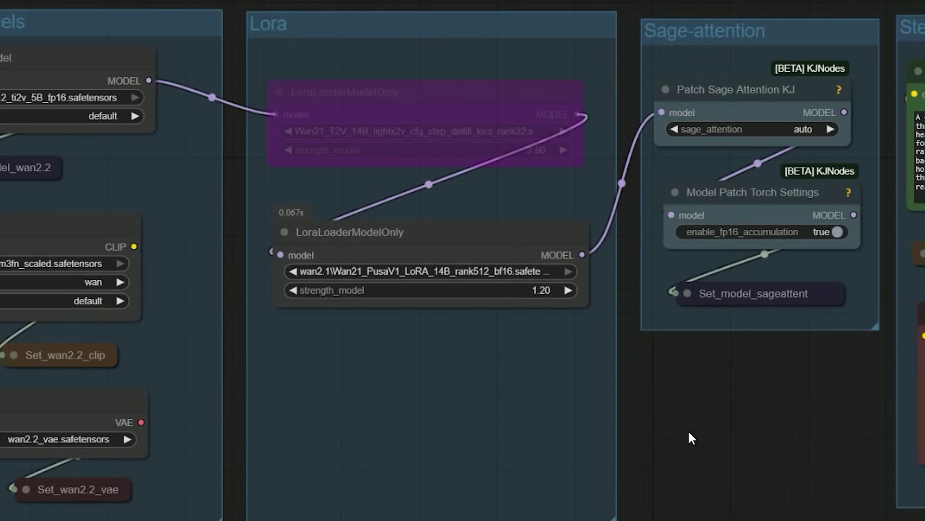
{"action": "left_click_drag", "start_coordinate": [689, 432], "coordinate": [614, 411]}
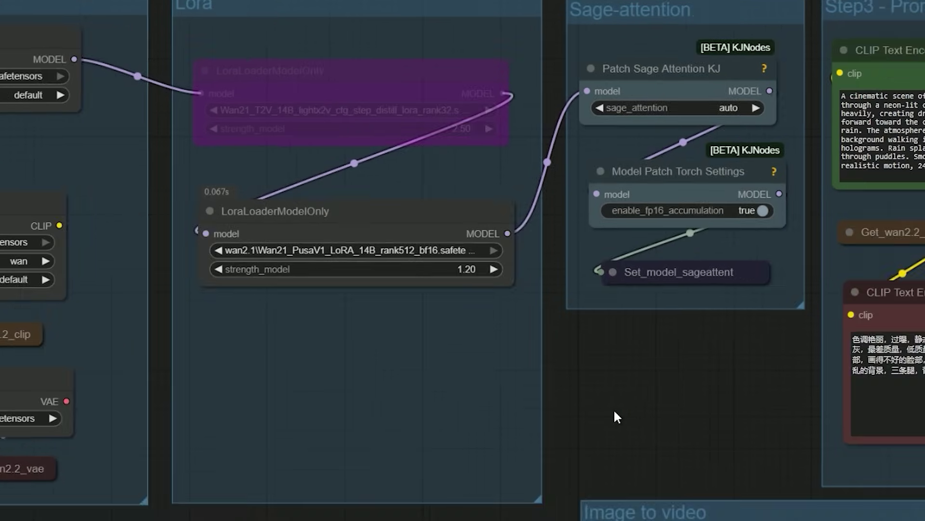
{"action": "scroll", "coordinate": [614, 408], "scroll_direction": "down", "scroll_amount": 1}
{"action": "scroll", "coordinate": [614, 408], "scroll_direction": "up", "scroll_amount": 1}
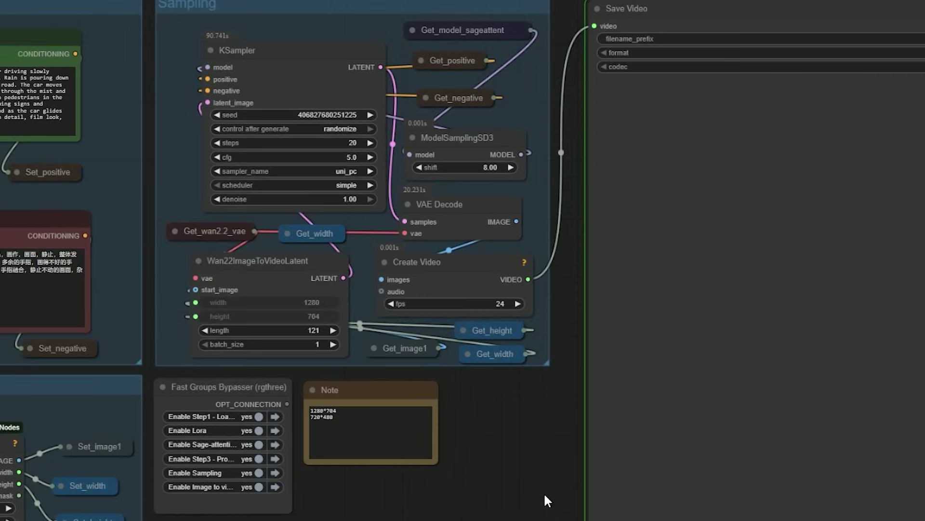
{"action": "left_click_drag", "start_coordinate": [551, 456], "coordinate": [390, 456]}
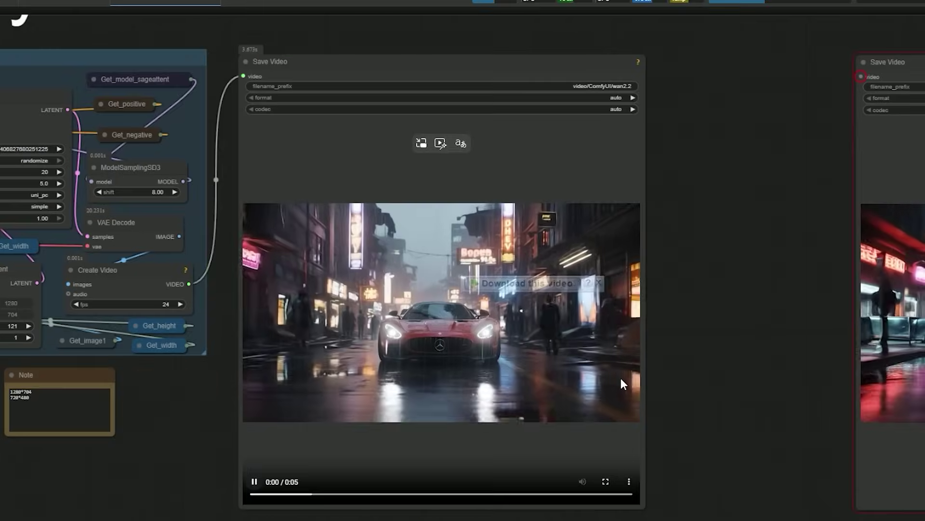
{"action": "scroll", "coordinate": [727, 381], "scroll_direction": "up", "scroll_amount": 2}
{"action": "left_click_drag", "start_coordinate": [727, 382], "coordinate": [519, 377]}
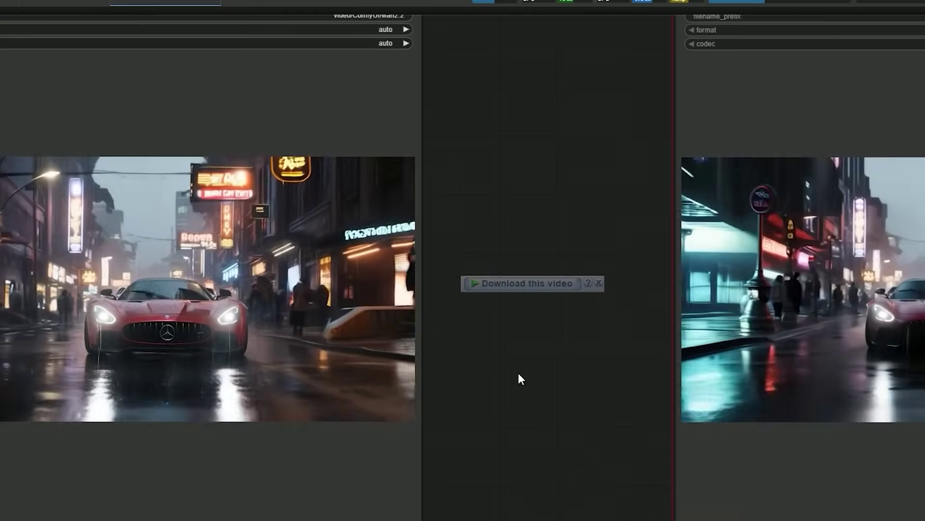
- Move the second Save Video node directly beside the first and compare the two red car videos
{"action": "scroll", "coordinate": [519, 379], "scroll_direction": "down", "scroll_amount": 1}
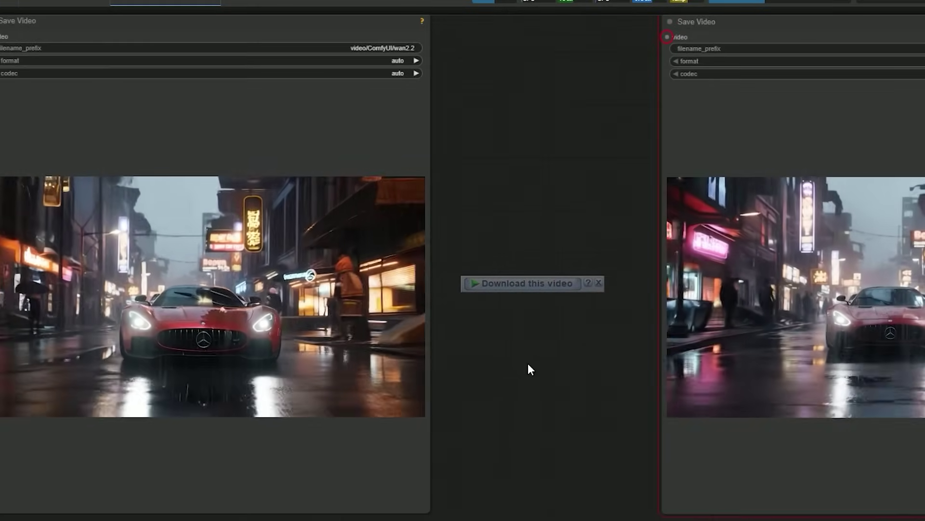
{"action": "left_click_drag", "start_coordinate": [741, 33], "coordinate": [526, 40]}
{"action": "scroll", "coordinate": [436, 355], "scroll_direction": "up", "scroll_amount": 3}
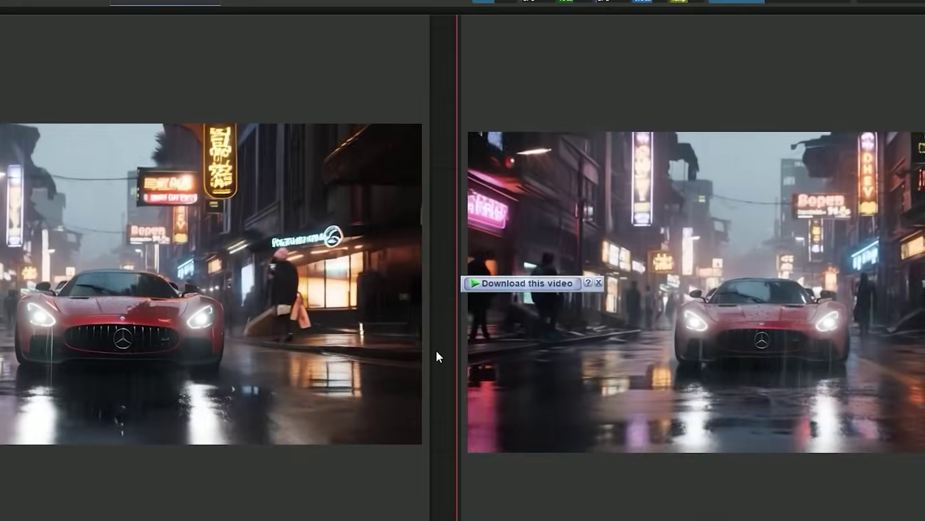
{"action": "left_click_drag", "start_coordinate": [441, 355], "coordinate": [489, 357]}
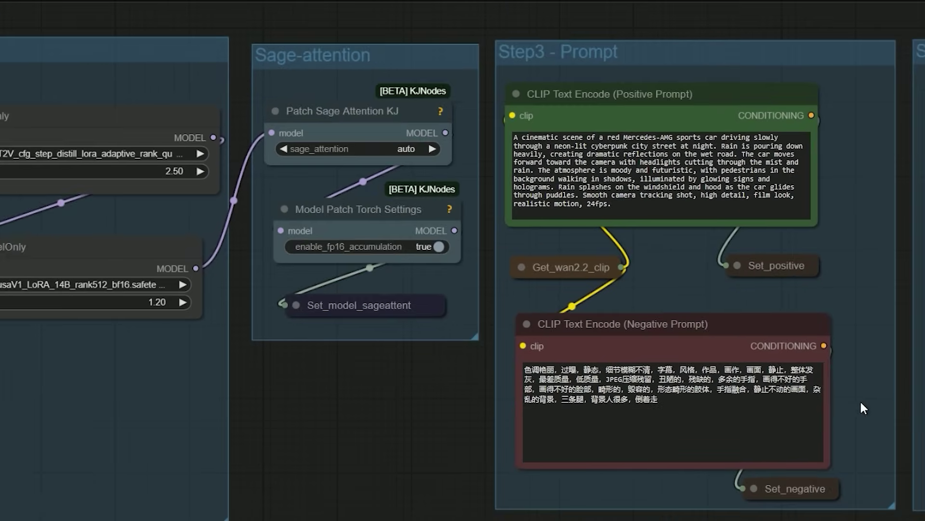
- Go to the Sampling group's Save Video node, dismiss the video download overlay and check the run's timing in the command-line console
{"action": "left_click_drag", "start_coordinate": [864, 408], "coordinate": [518, 396]}
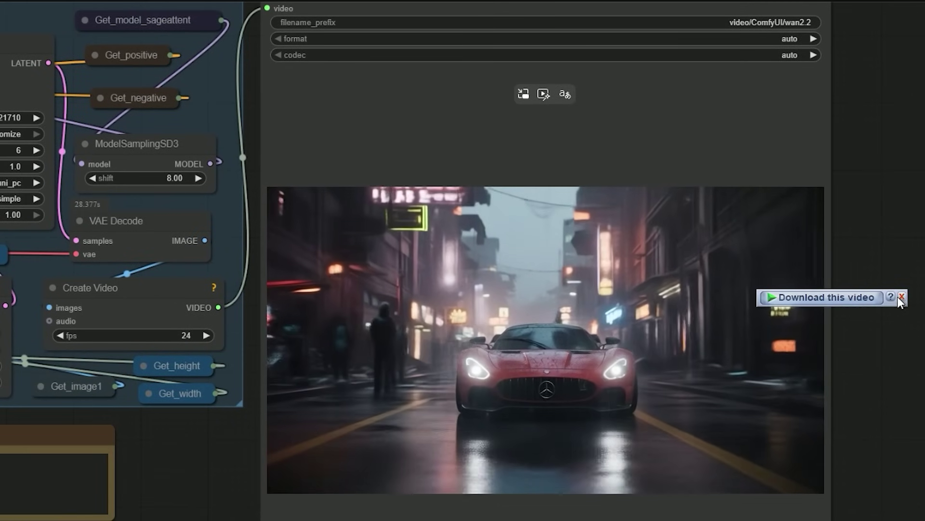
{"action": "left_click", "coordinate": [901, 296]}
{"action": "key", "text": "alt+Tab"}
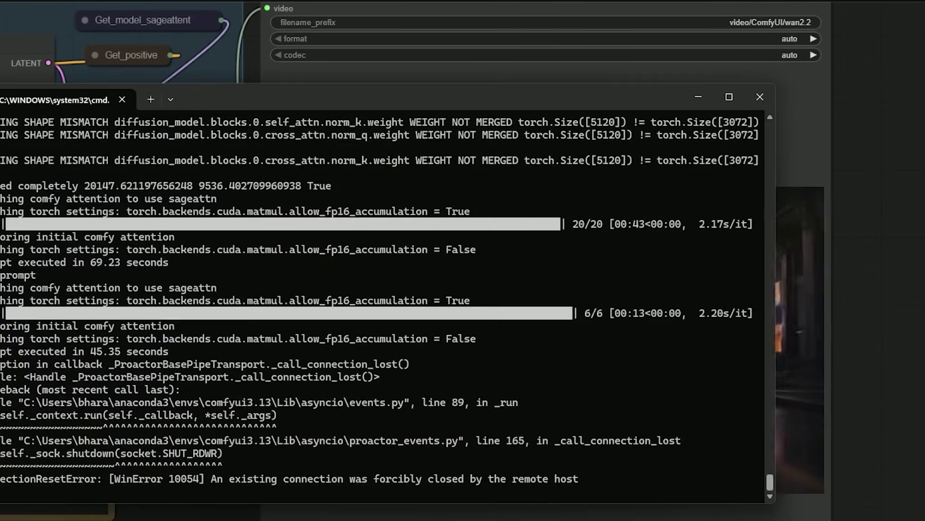
{"action": "key", "text": "alt+Tab"}
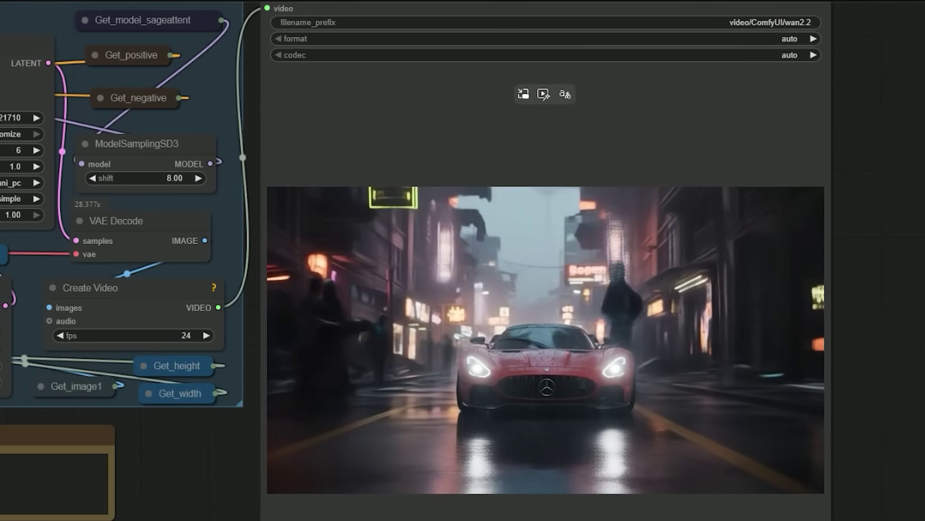
{"action": "key", "text": "alt+Tab"}
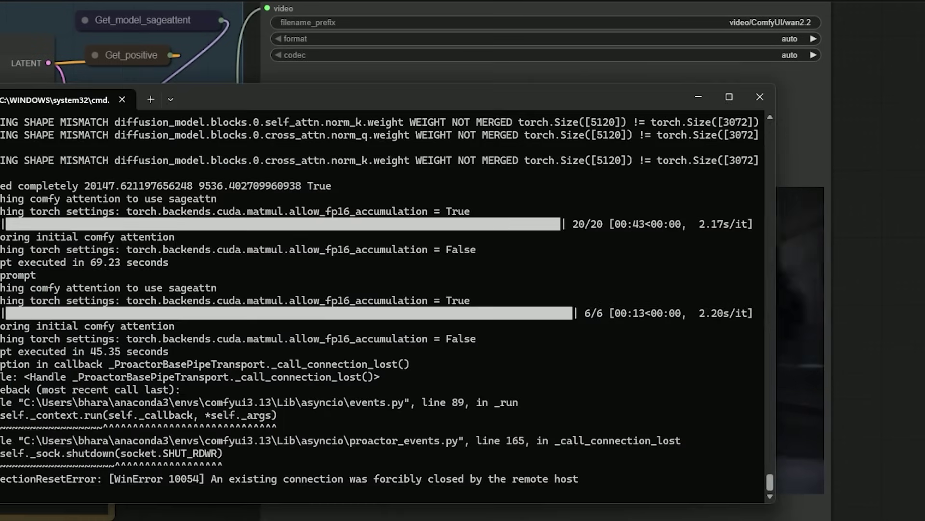
{"action": "key", "text": "alt+Tab"}
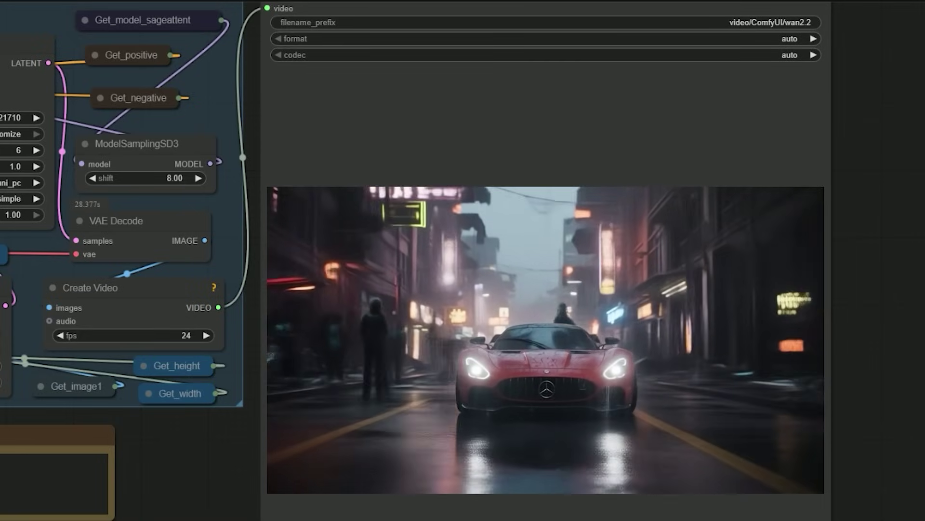
- Set the KSampler's steps to 10
{"action": "left_click", "coordinate": [184, 219]}
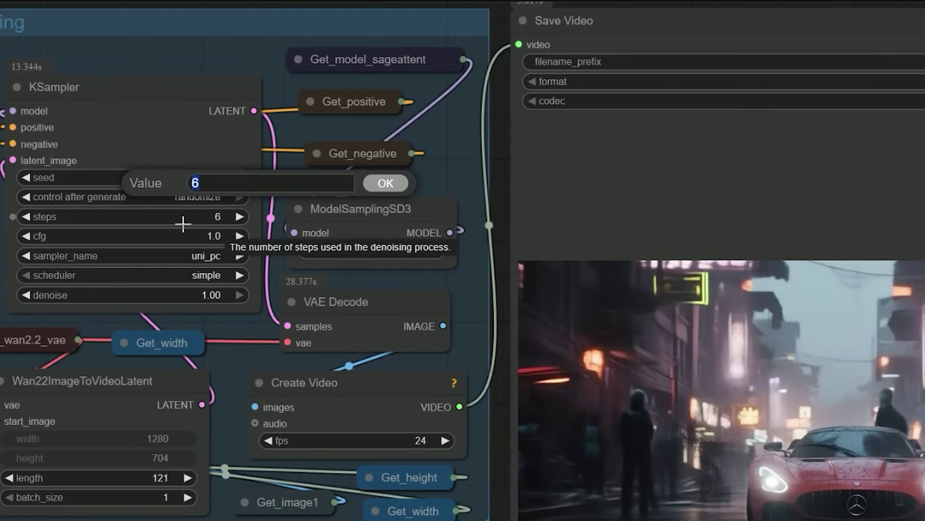
{"action": "type", "text": "`10"}
{"action": "key", "text": "BackSpace"}
{"action": "key", "text": "BackSpace"}
{"action": "key", "text": "BackSpace"}
{"action": "type", "text": "10"}
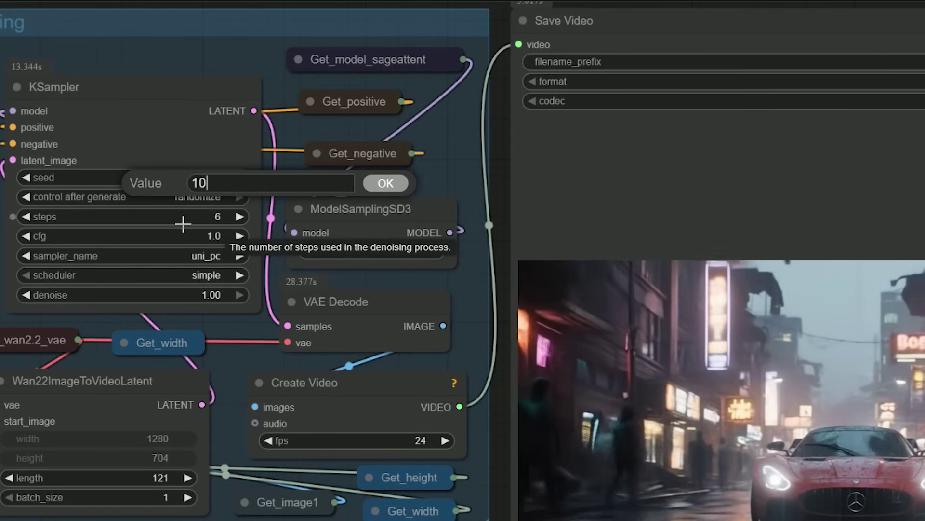
{"action": "key", "text": "Return"}
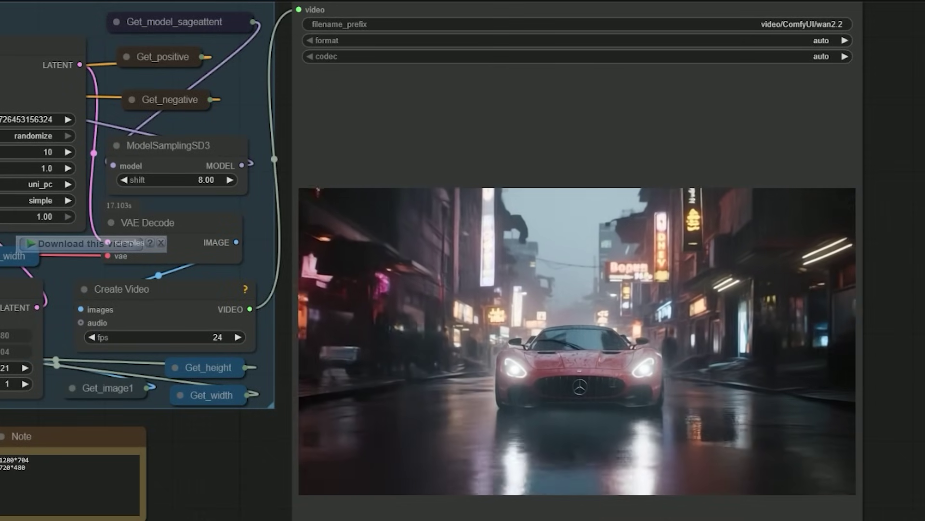
- Check the latest run's execution time in the console, and queue the workflow with the KSampler at 20 steps
{"action": "key", "text": "alt+Tab"}
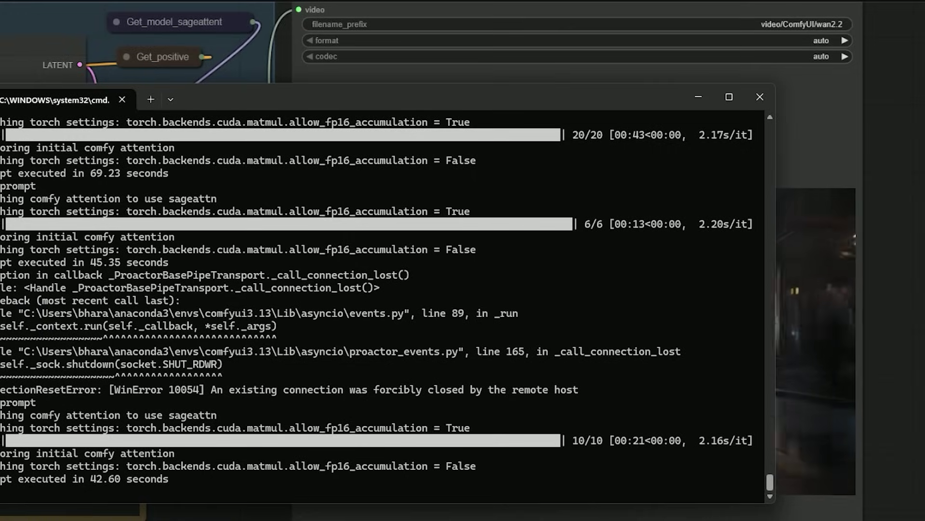
{"action": "key", "text": "alt+Tab"}
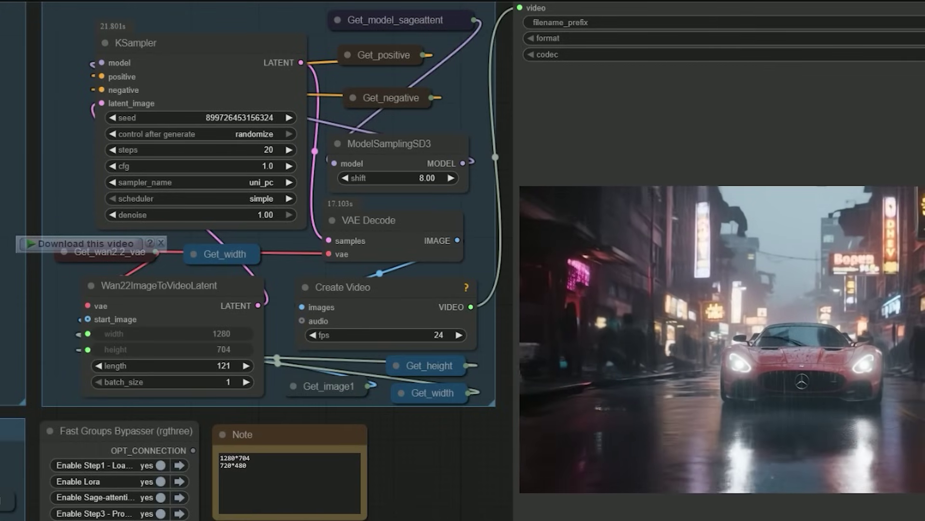
{"action": "key", "text": "ctrl+Return"}
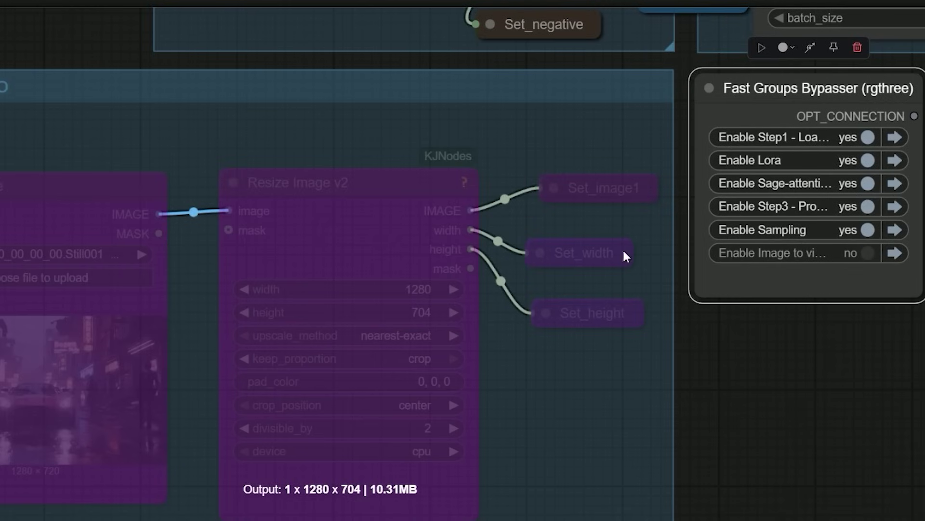
- Examine the battlefield description in the positive prompt node of the Step3 - Prompt group
{"action": "left_click_drag", "start_coordinate": [747, 367], "coordinate": [771, 491]}
{"action": "left_click_drag", "start_coordinate": [192, 145], "coordinate": [294, 361]}
{"action": "left_click_drag", "start_coordinate": [233, 290], "coordinate": [276, 466]}
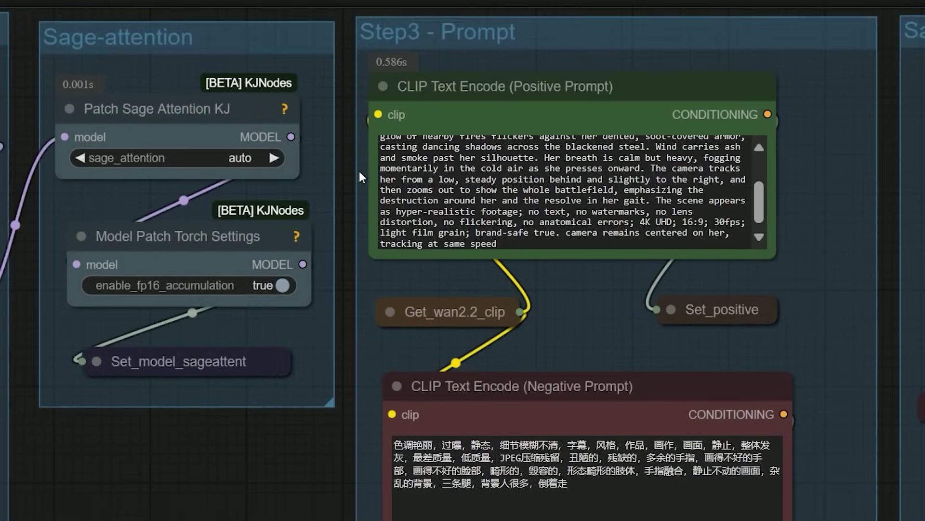
{"action": "left_click_drag", "start_coordinate": [408, 147], "coordinate": [447, 160]}
{"action": "left_click_drag", "start_coordinate": [579, 238], "coordinate": [282, 406]}
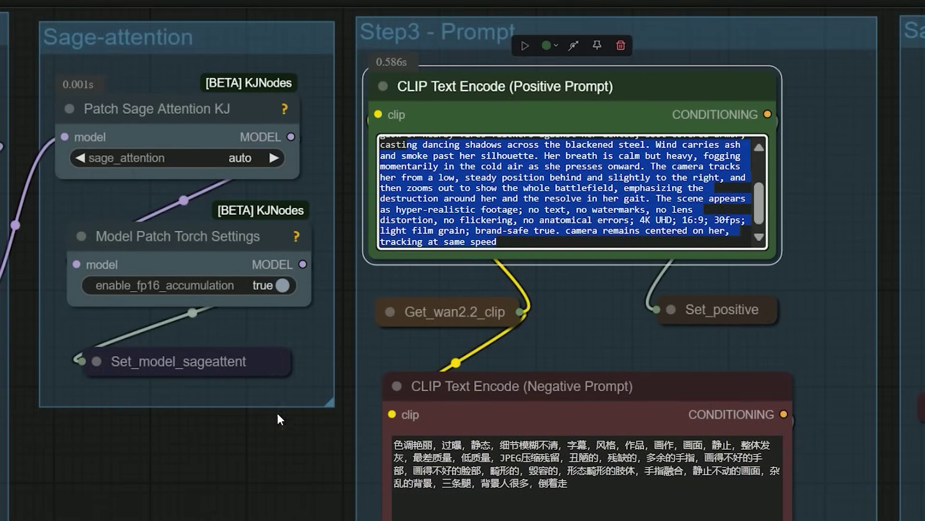
- Examine the generated video of the armoured woman on the burning battlefield and dismiss the video download overlay
{"action": "left_click_drag", "start_coordinate": [233, 425], "coordinate": [553, 386]}
{"action": "scroll", "coordinate": [553, 387], "scroll_direction": "down", "scroll_amount": 2}
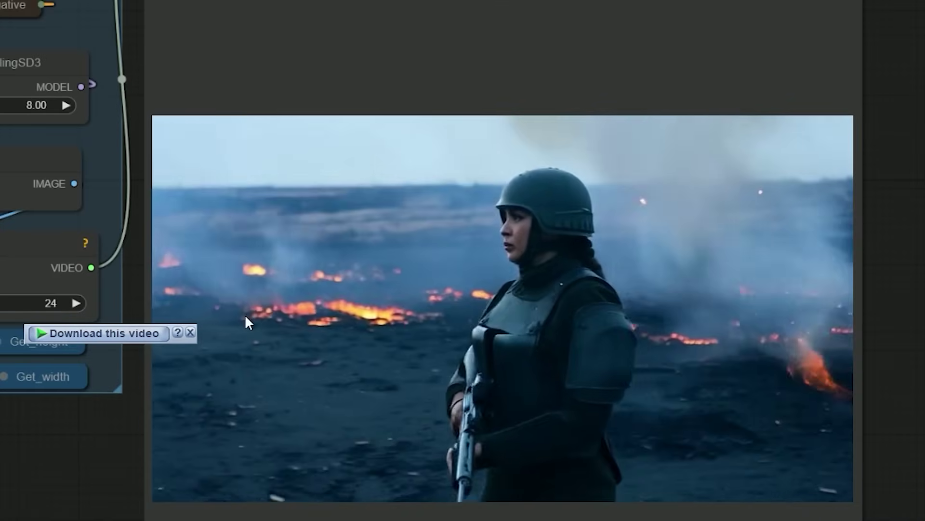
{"action": "left_click", "coordinate": [189, 334]}
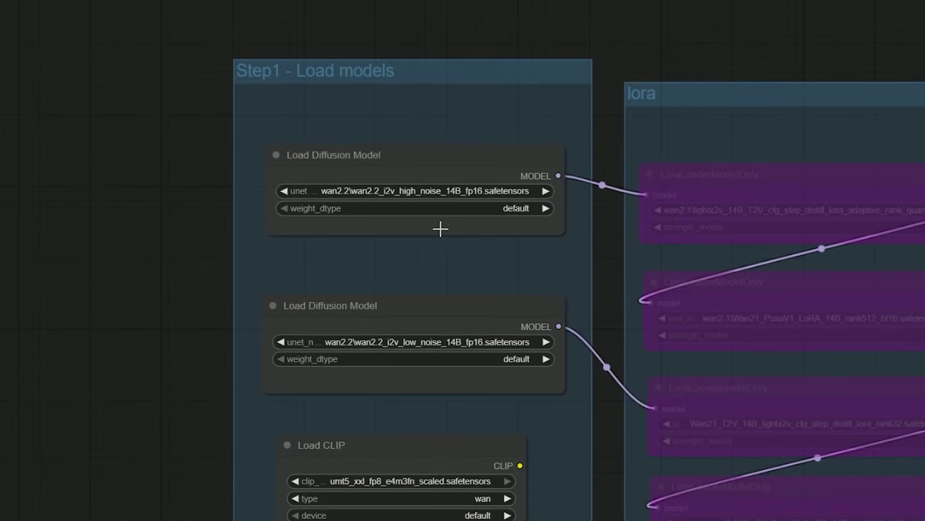
- Examine the high-noise and low-noise 14B Load Diffusion Model nodes in the Step1 - Load models group
{"action": "scroll", "coordinate": [440, 229], "scroll_direction": "up", "scroll_amount": 3}
{"action": "left_click", "coordinate": [367, 134]}
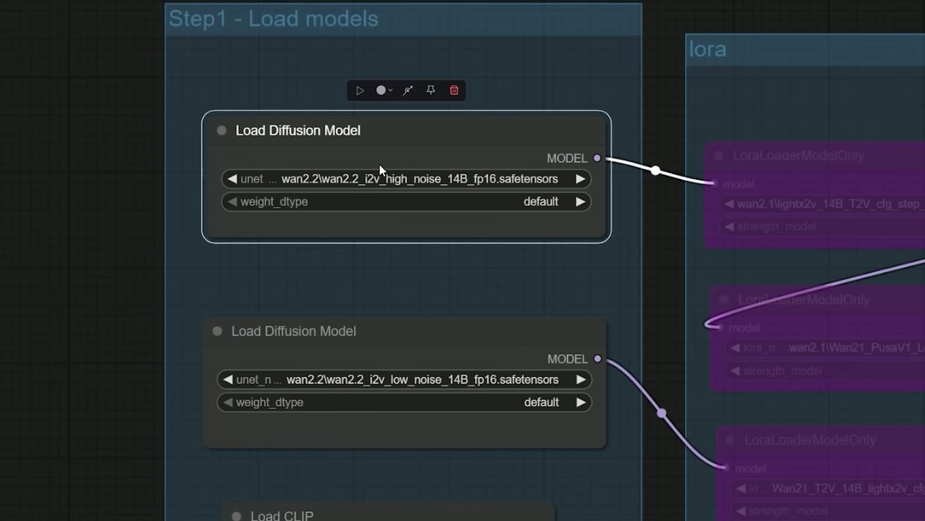
{"action": "left_click", "coordinate": [441, 348]}
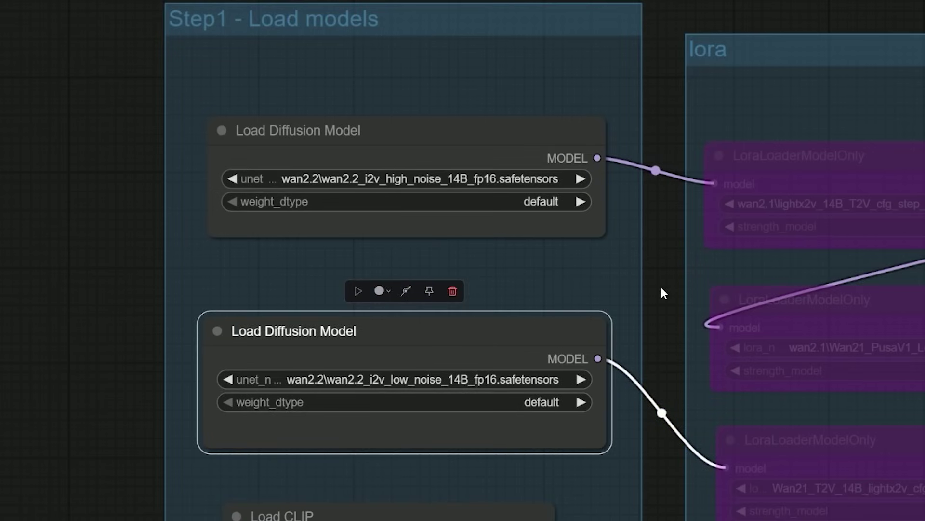
- Examine the bypassed lora and Tea Cache groups, and recheck the two Load Diffusion Model nodes feeding them
{"action": "scroll", "coordinate": [661, 287], "scroll_direction": "down", "scroll_amount": 1}
{"action": "left_click_drag", "start_coordinate": [661, 288], "coordinate": [188, 259]}
{"action": "scroll", "coordinate": [465, 256], "scroll_direction": "down", "scroll_amount": 2}
{"action": "left_click_drag", "start_coordinate": [674, 309], "coordinate": [505, 254]}
{"action": "scroll", "coordinate": [505, 254], "scroll_direction": "down", "scroll_amount": 1}
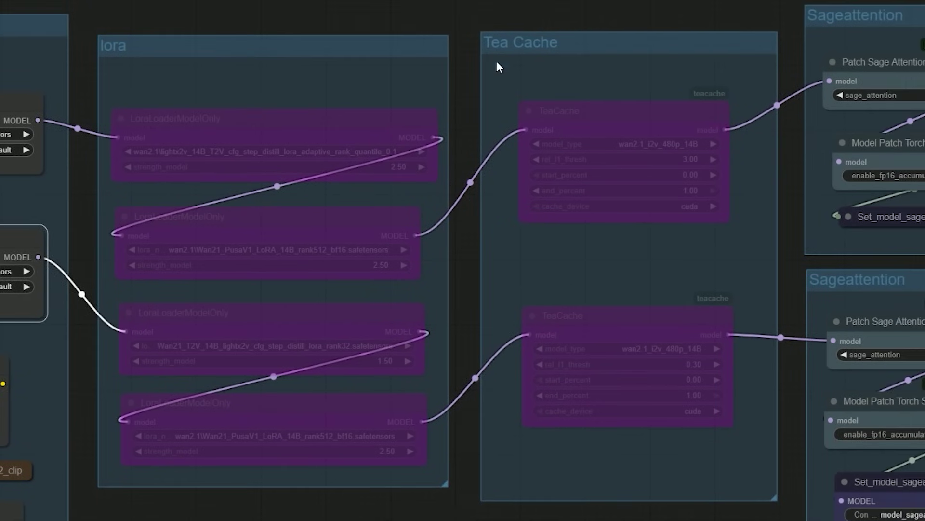
{"action": "left_click", "coordinate": [580, 30]}
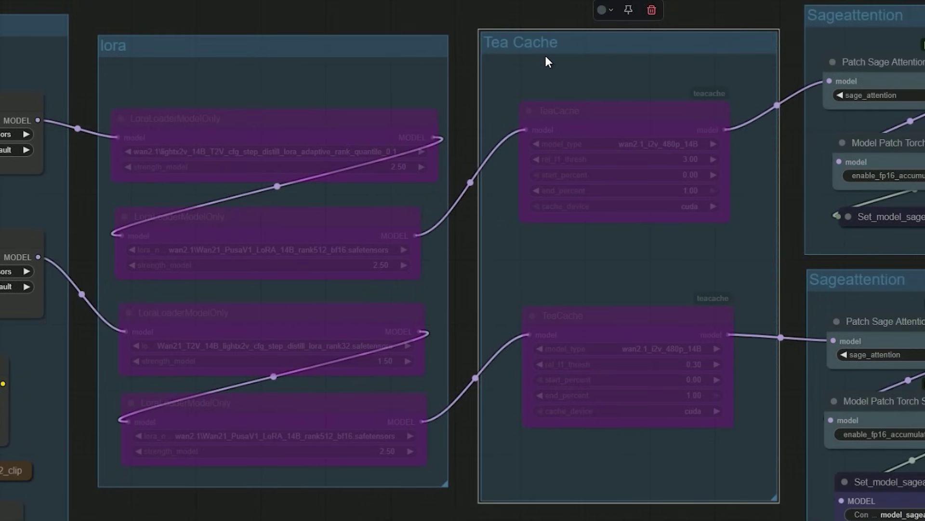
{"action": "scroll", "coordinate": [459, 62], "scroll_direction": "down", "scroll_amount": 2}
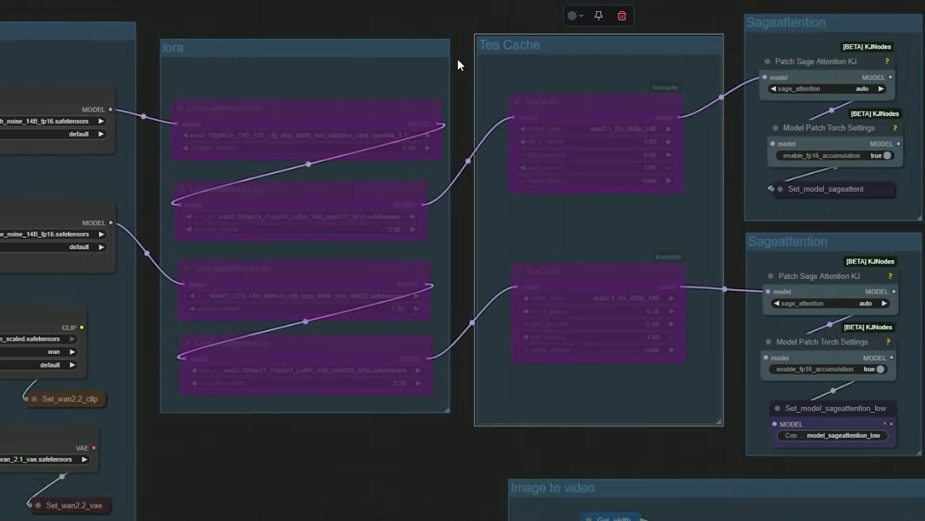
{"action": "scroll", "coordinate": [310, 116], "scroll_direction": "up", "scroll_amount": 2}
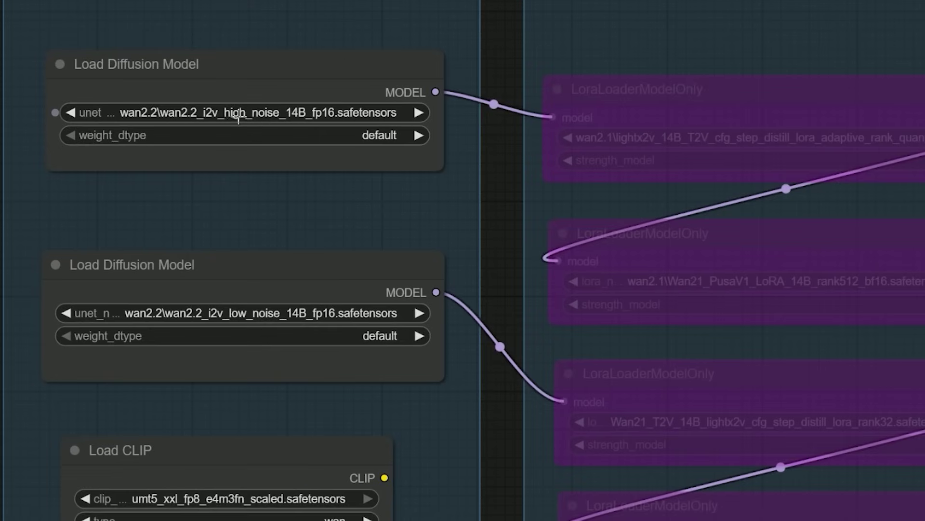
{"action": "left_click", "coordinate": [244, 85]}
{"action": "left_click", "coordinate": [256, 259]}
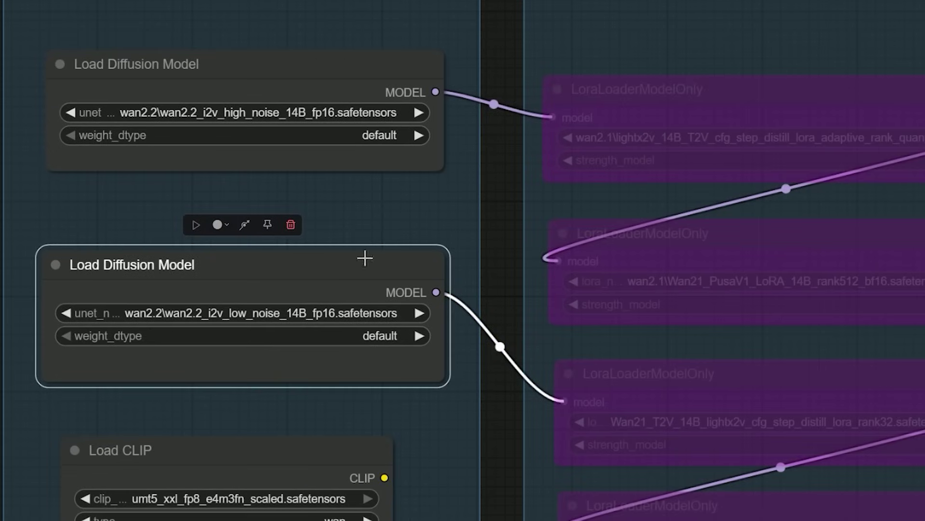
- Switch the Load VAE node to wan2.2_vae.safetensors and return it to wan_2.1_vae.safetensors
{"action": "scroll", "coordinate": [490, 258], "scroll_direction": "down", "scroll_amount": 5}
{"action": "left_click_drag", "start_coordinate": [501, 265], "coordinate": [492, 31]}
{"action": "scroll", "coordinate": [376, 299], "scroll_direction": "up", "scroll_amount": 10}
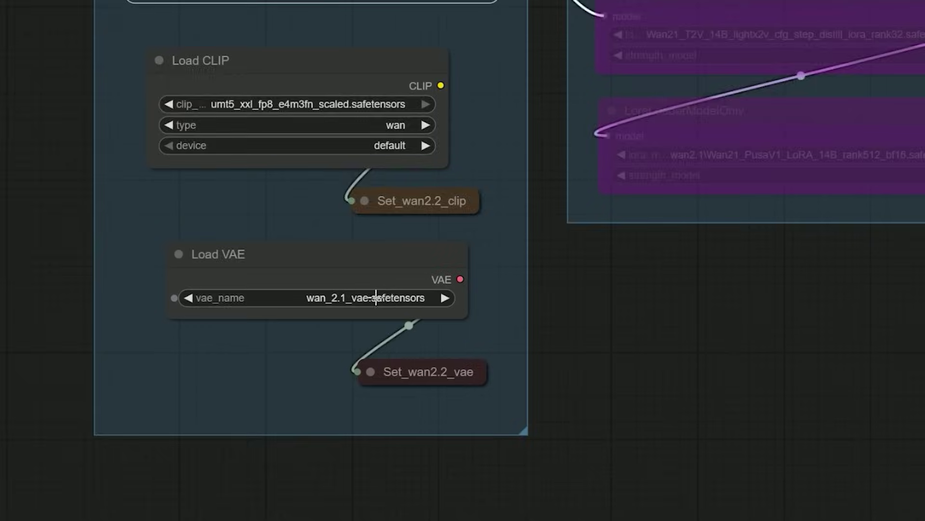
{"action": "left_click", "coordinate": [333, 300]}
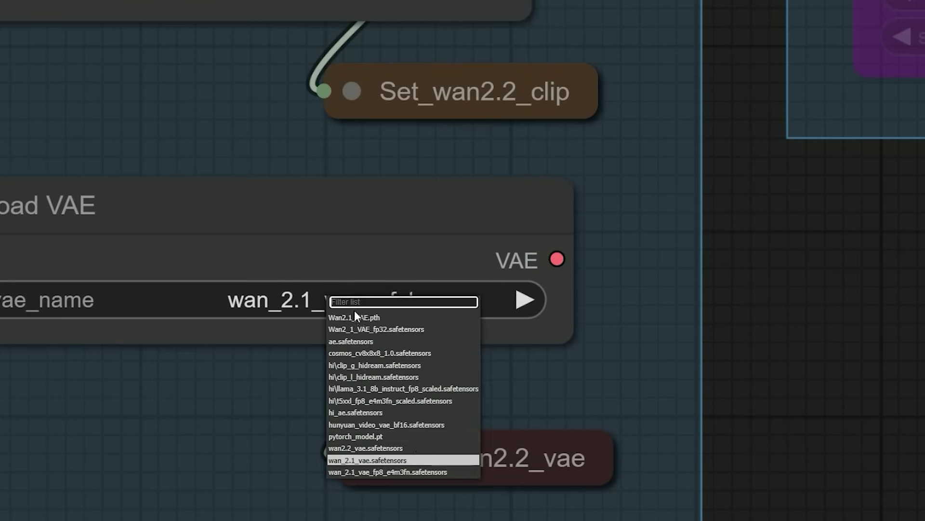
{"action": "left_click", "coordinate": [409, 456]}
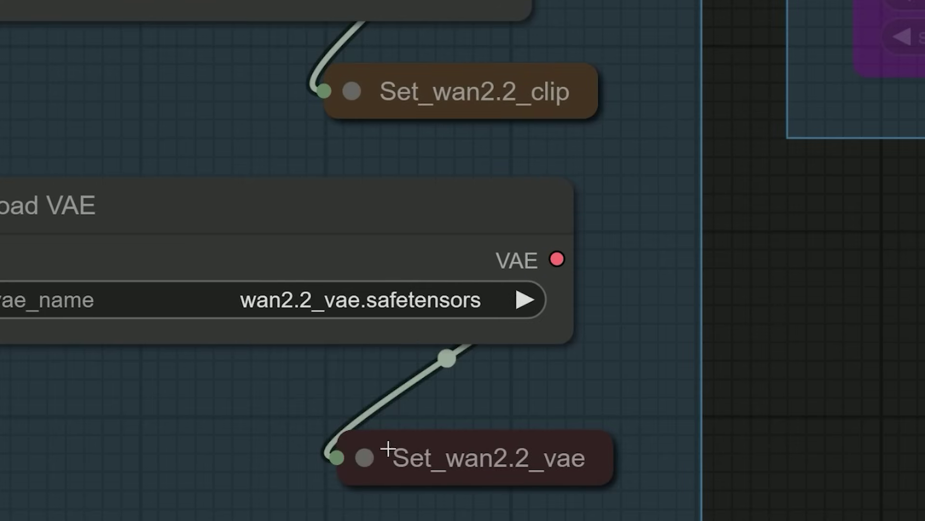
{"action": "left_click", "coordinate": [305, 301]}
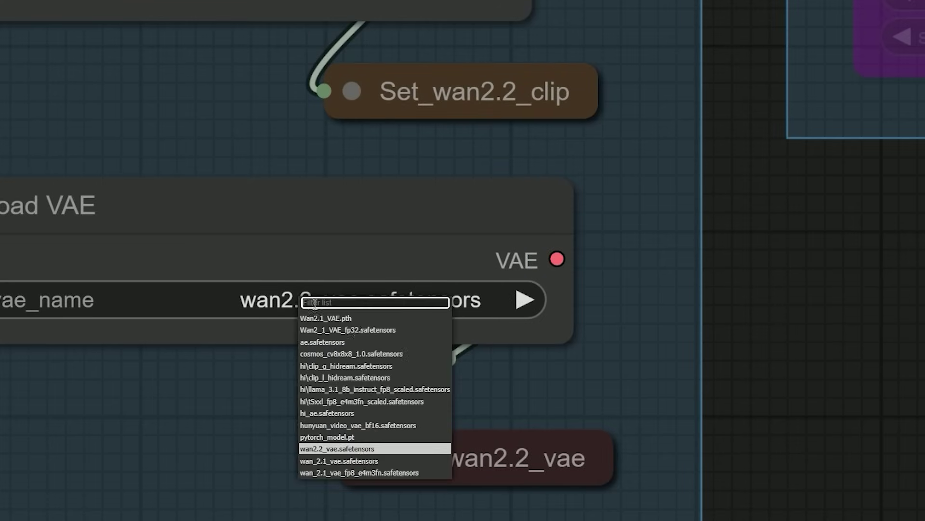
{"action": "left_click", "coordinate": [359, 460]}
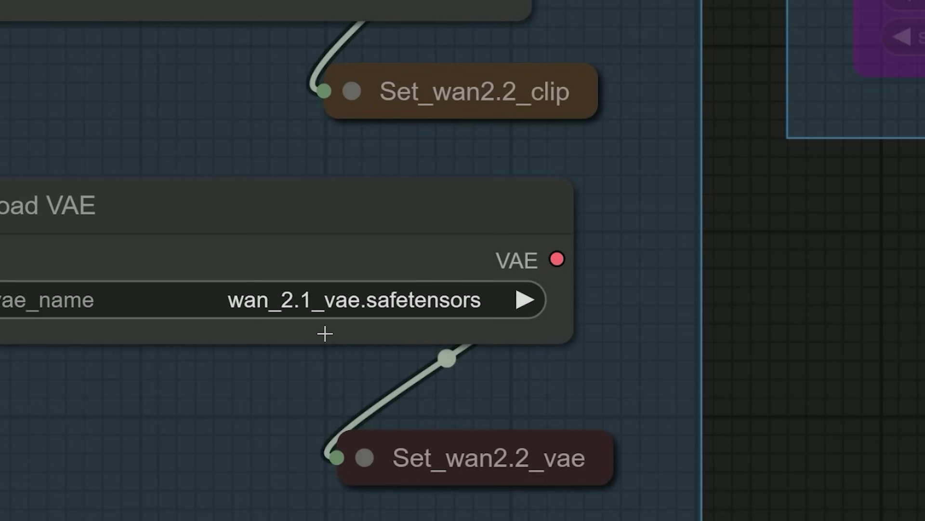
- Examine the settings of the first KSampler (Advanced) node in the Sampling group
{"action": "scroll", "coordinate": [727, 338], "scroll_direction": "down", "scroll_amount": 12}
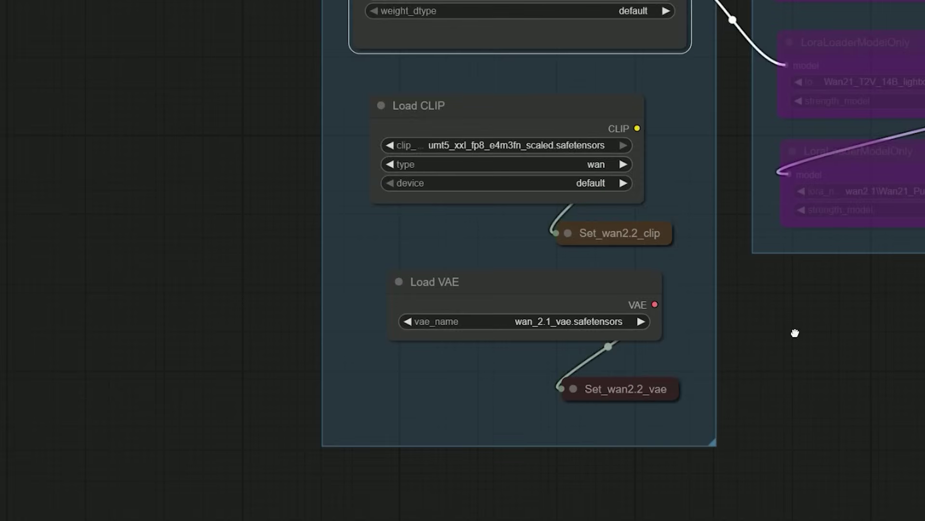
{"action": "scroll", "coordinate": [681, 360], "scroll_direction": "down", "scroll_amount": 8}
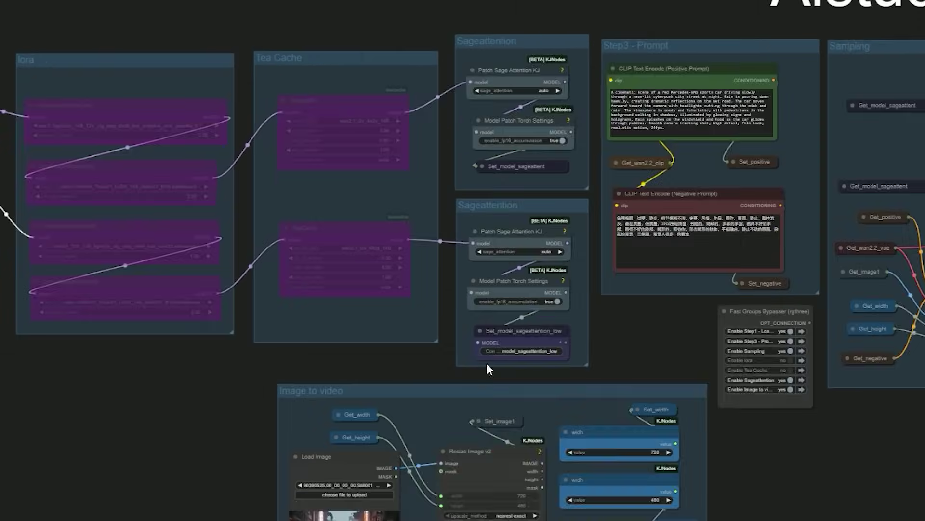
{"action": "scroll", "coordinate": [486, 360], "scroll_direction": "down", "scroll_amount": 3}
{"action": "scroll", "coordinate": [533, 440], "scroll_direction": "right", "scroll_amount": 10}
{"action": "scroll", "coordinate": [564, 434], "scroll_direction": "up", "scroll_amount": 6}
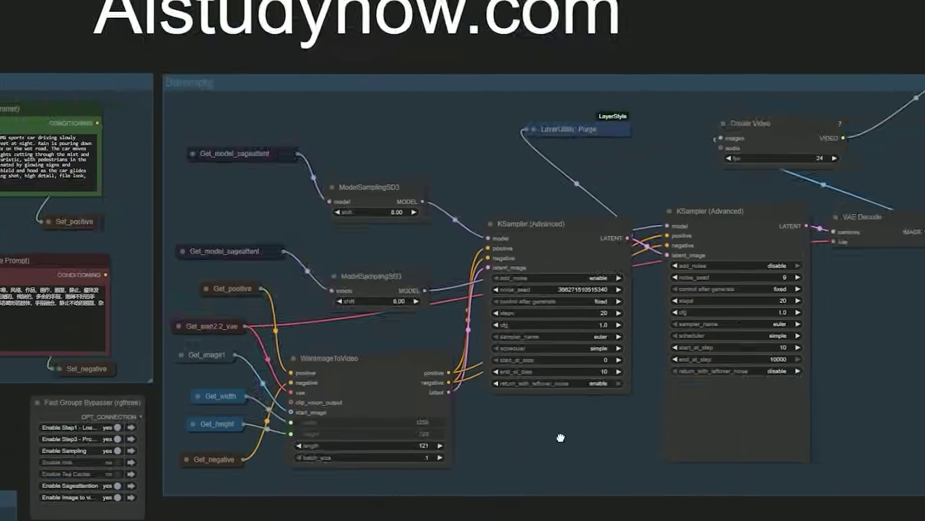
{"action": "scroll", "coordinate": [648, 323], "scroll_direction": "down", "scroll_amount": 2}
{"action": "scroll", "coordinate": [678, 264], "scroll_direction": "up", "scroll_amount": 5}
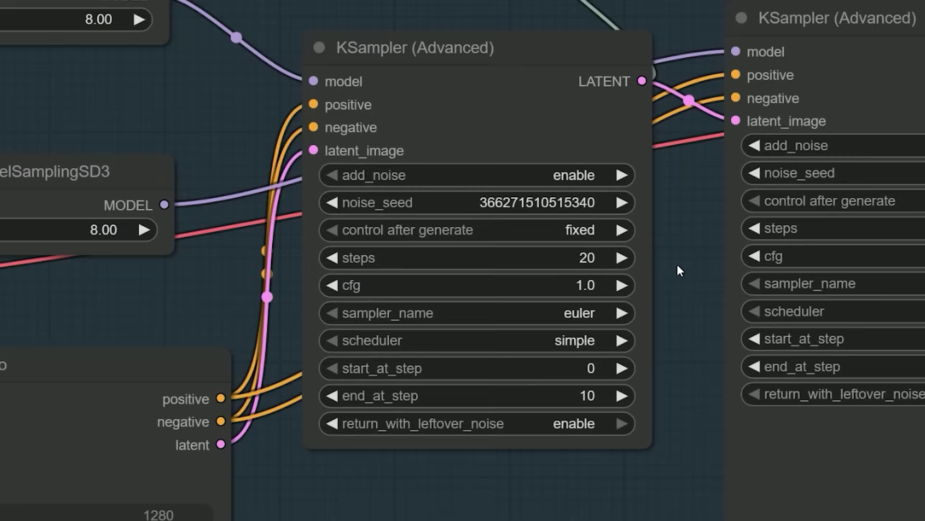
{"action": "left_click", "coordinate": [519, 102]}
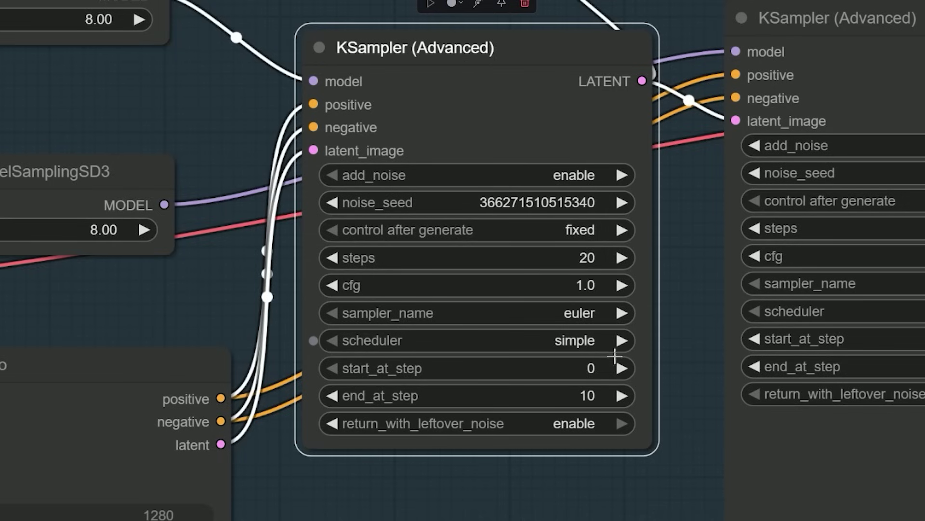
- Check the end_at_step value of the first KSampler (Advanced) node without changing it
{"action": "left_click", "coordinate": [596, 395]}
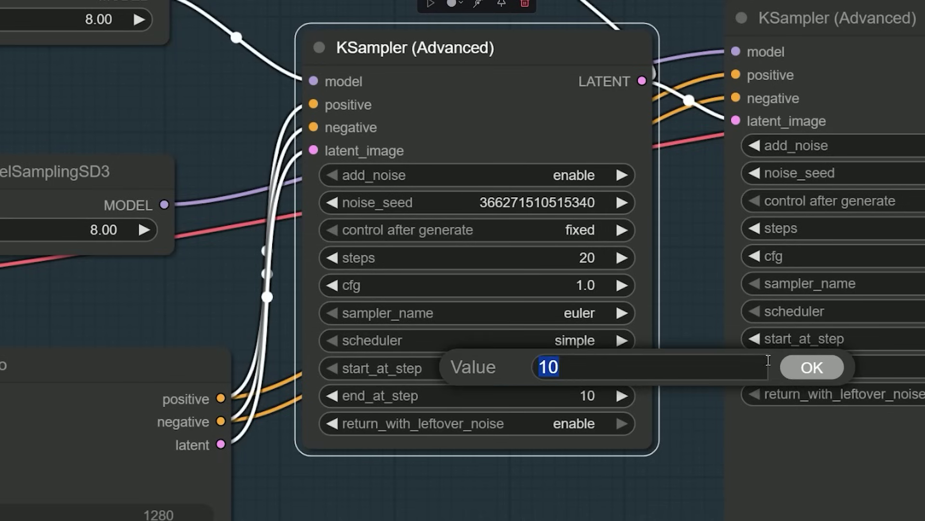
{"action": "left_click", "coordinate": [796, 370]}
{"action": "left_click_drag", "start_coordinate": [697, 362], "coordinate": [451, 384]}
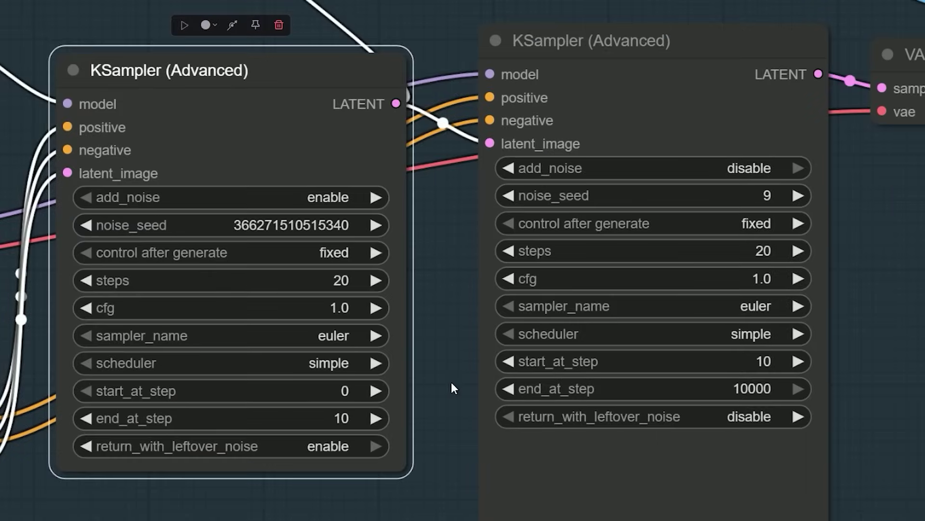
{"action": "scroll", "coordinate": [452, 382], "scroll_direction": "down", "scroll_amount": 1}
- Check the settings of the second KSampler (Advanced) node, including its start_at_step value
{"action": "left_click", "coordinate": [599, 112]}
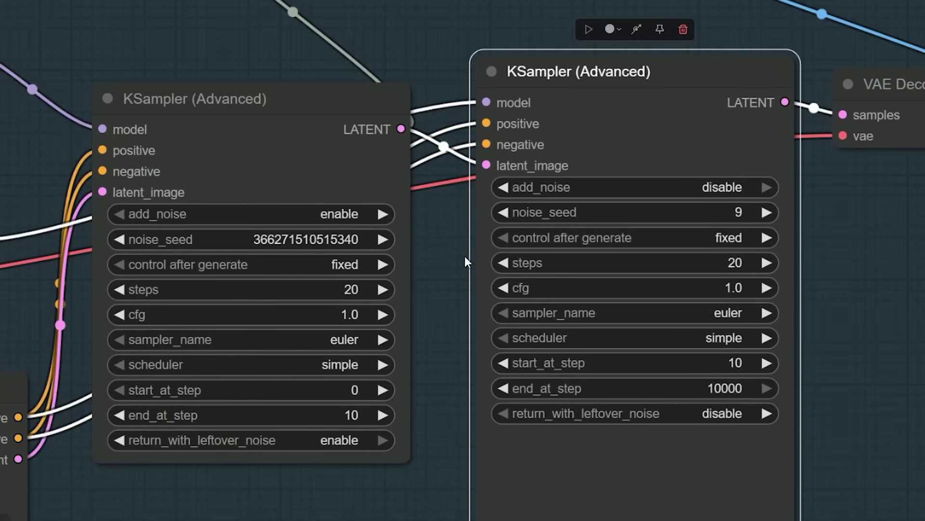
{"action": "left_click_drag", "start_coordinate": [433, 261], "coordinate": [368, 250]}
{"action": "scroll", "coordinate": [661, 337], "scroll_direction": "up", "scroll_amount": 1}
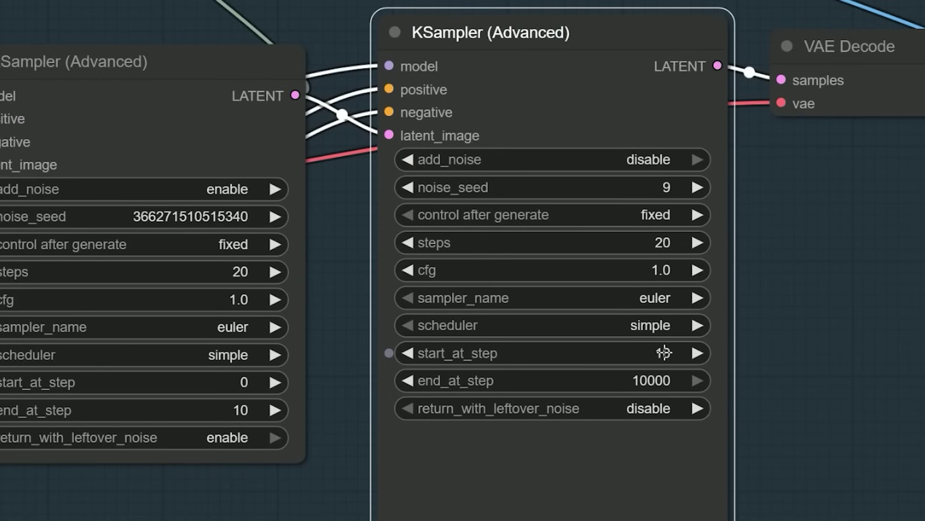
{"action": "left_click", "coordinate": [665, 352]}
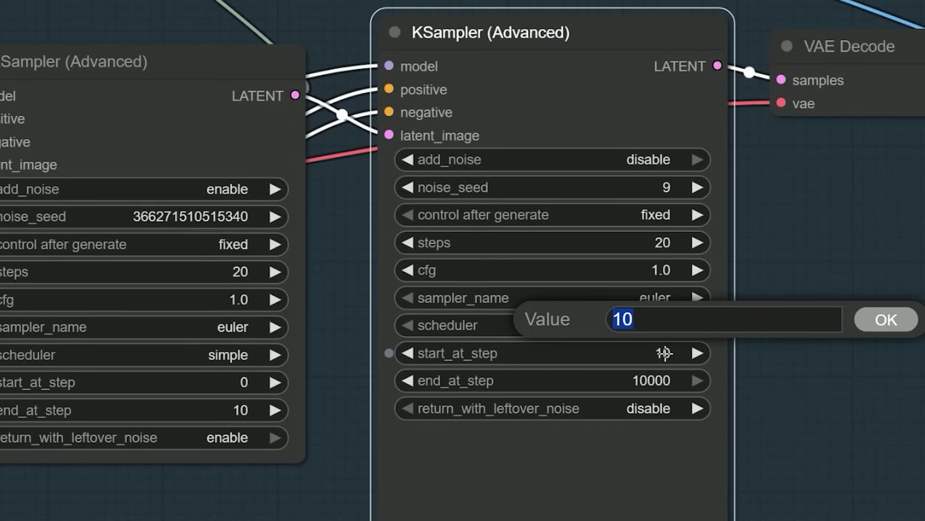
{"action": "left_click", "coordinate": [868, 329]}
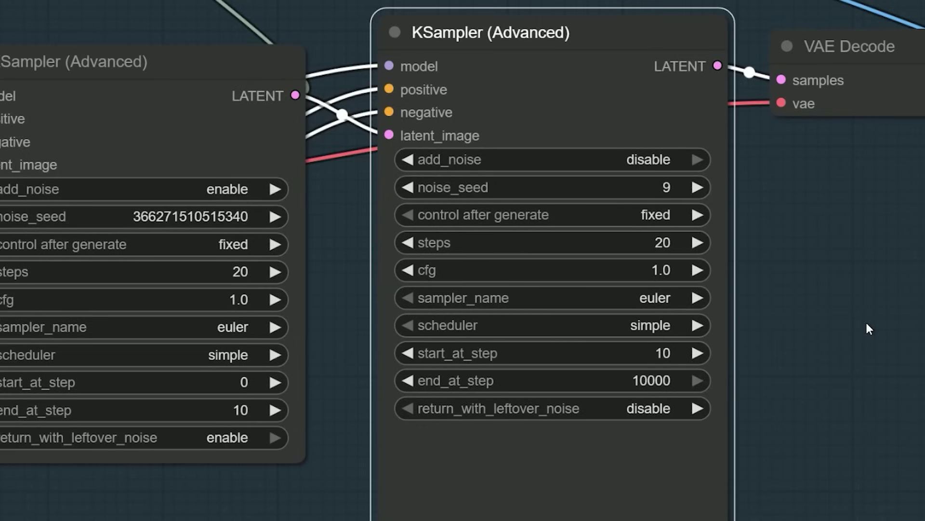
{"action": "scroll", "coordinate": [866, 323], "scroll_direction": "down", "scroll_amount": 2}
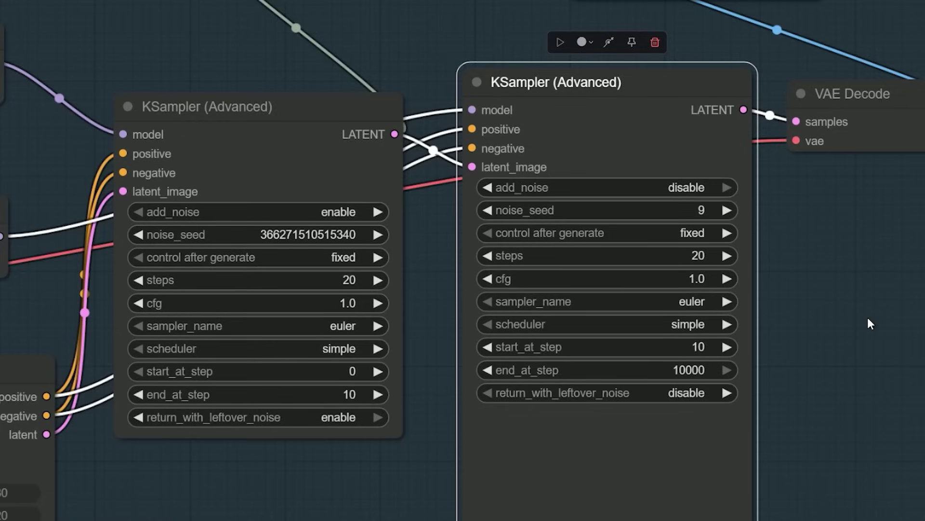
{"action": "scroll", "coordinate": [868, 317], "scroll_direction": "down", "scroll_amount": 2}
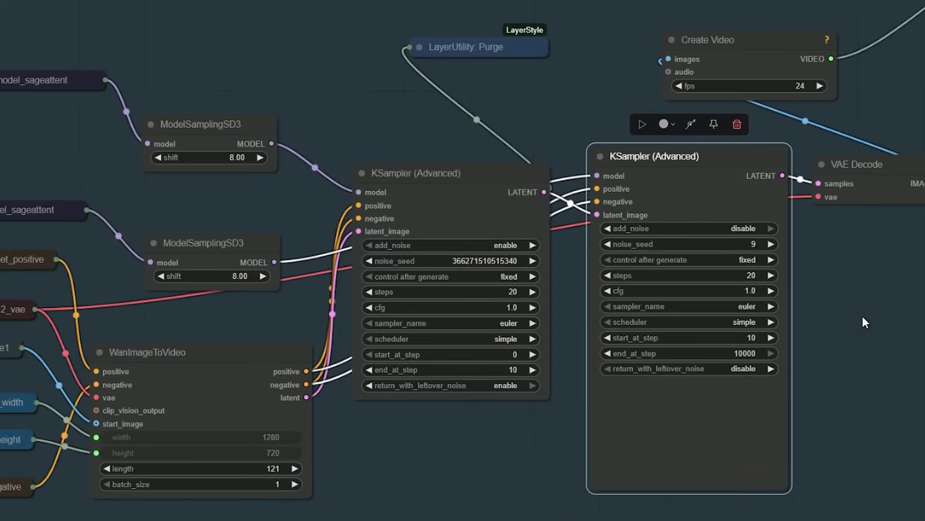
- Compare the first sampler's end_at_step with the second sampler's start_at_step to see where sampling is handed over
{"action": "scroll", "coordinate": [562, 323], "scroll_direction": "up", "scroll_amount": 5}
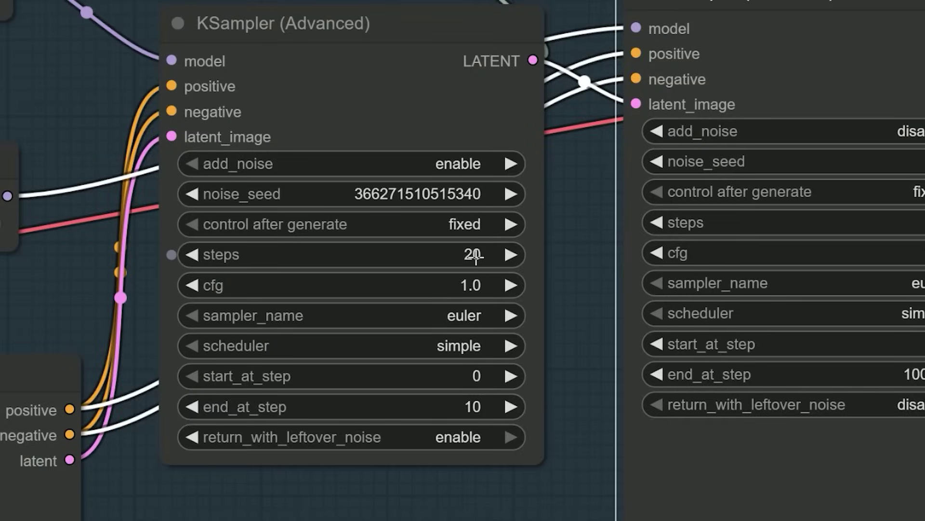
{"action": "left_click", "coordinate": [472, 406]}
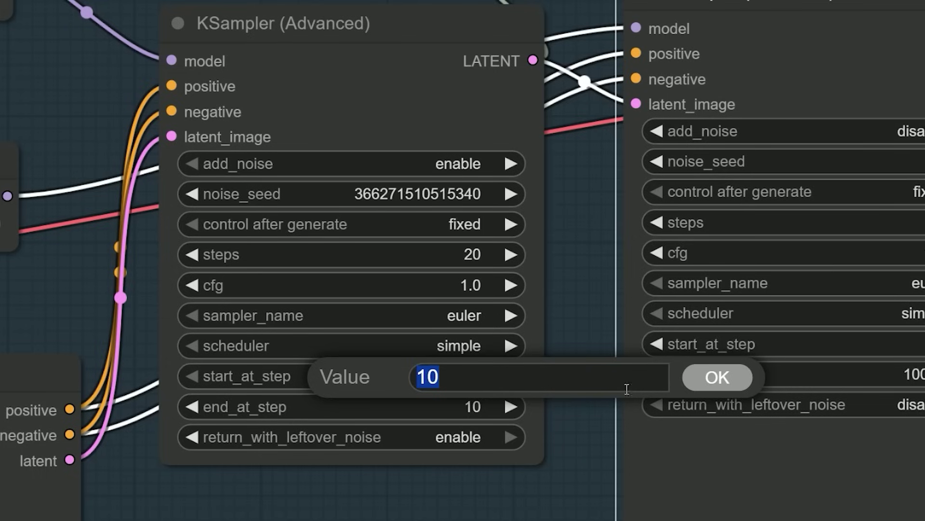
{"action": "left_click", "coordinate": [717, 376]}
{"action": "left_click", "coordinate": [906, 344]}
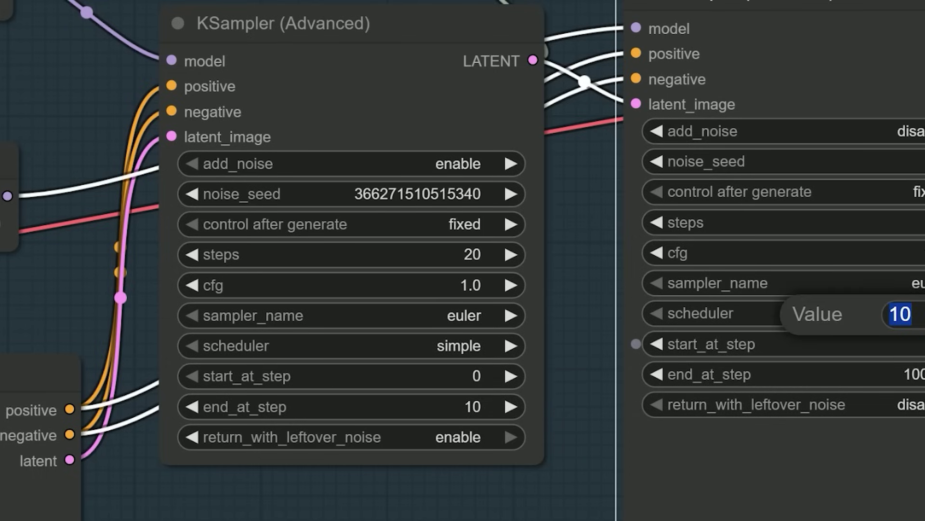
{"action": "key", "text": "shift+Return"}
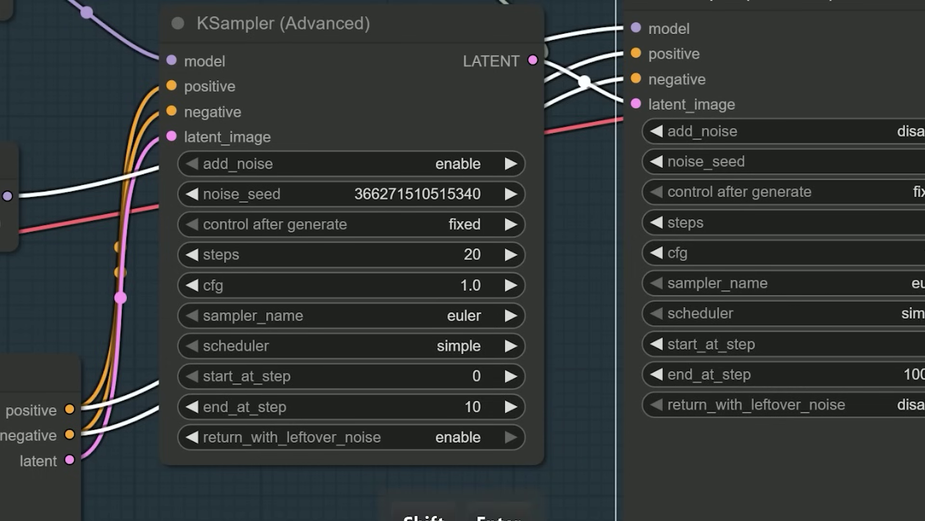
{"action": "scroll", "coordinate": [831, 308], "scroll_direction": "down", "scroll_amount": 3}
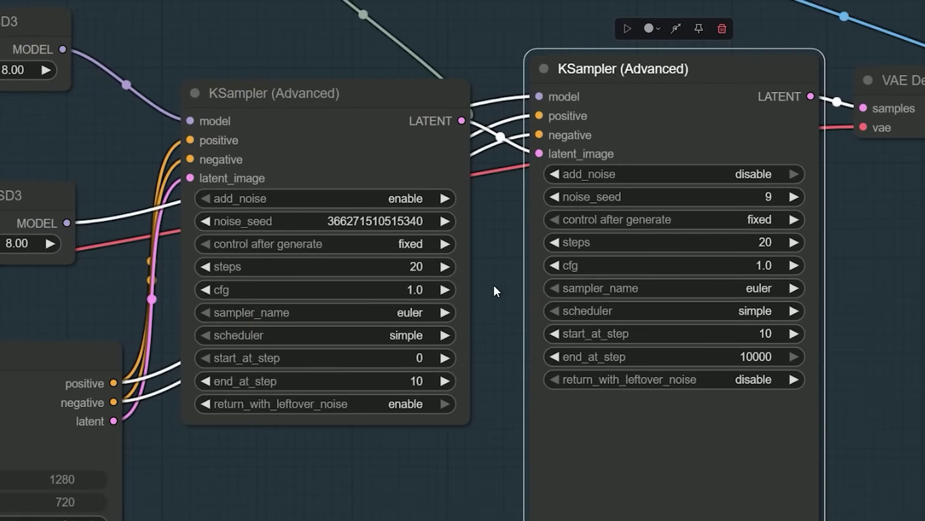
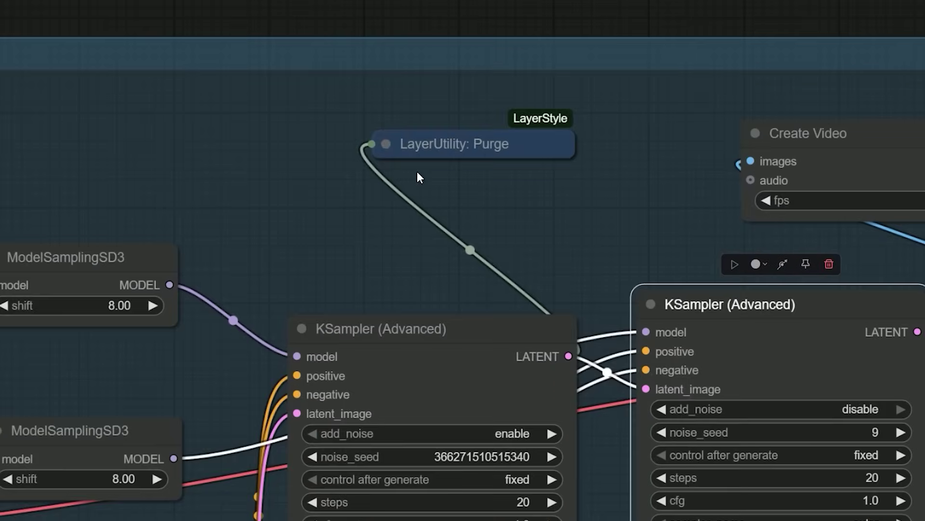
- Examine the LayerUtility: Purge node above the samplers and the bypassed lora and Tea Cache groups
{"action": "left_click", "coordinate": [396, 93]}
{"action": "left_click_drag", "start_coordinate": [431, 149], "coordinate": [407, 116]}
{"action": "left_click", "coordinate": [400, 329]}
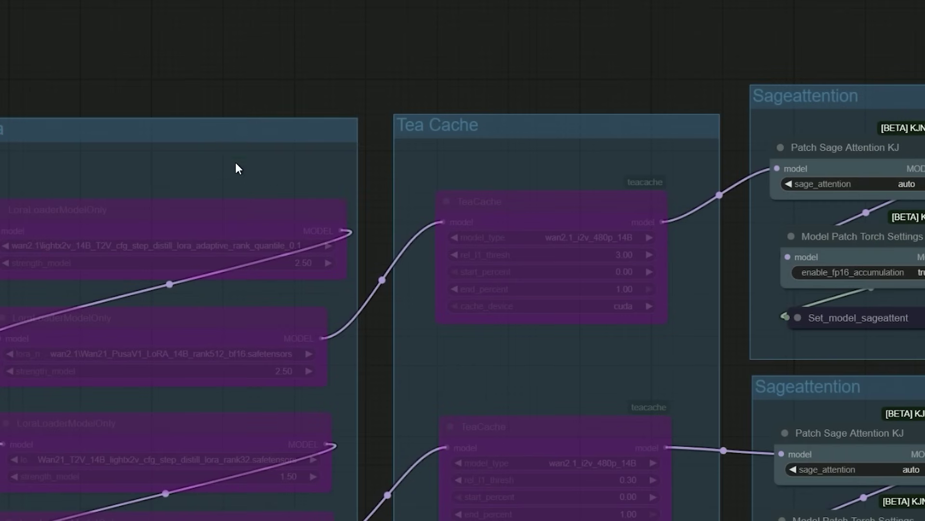
{"action": "left_click", "coordinate": [297, 139]}
{"action": "left_click", "coordinate": [437, 136]}
{"action": "scroll", "coordinate": [436, 133], "scroll_direction": "down", "scroll_amount": 2}
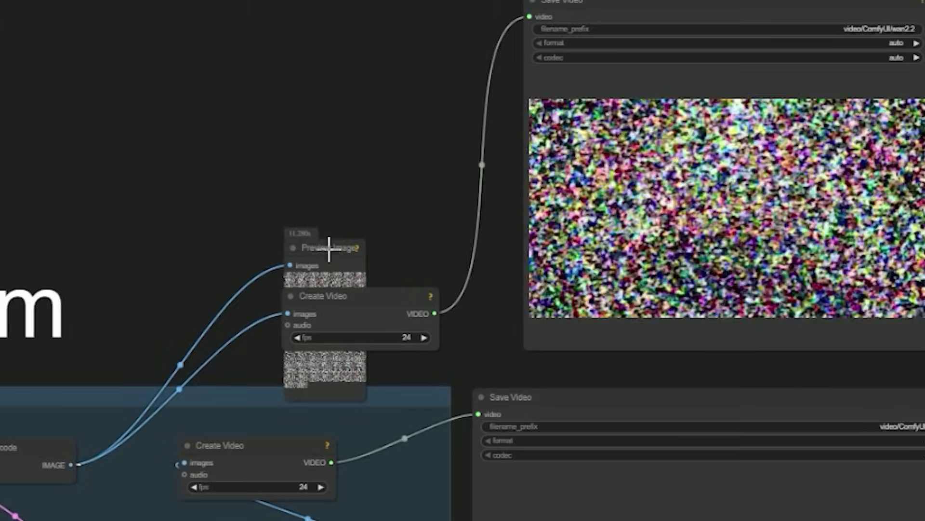
- Move the Preview Image node clear of the overlapping Create Video node and reposition the VAE Decode and Create Video nodes
{"action": "left_click_drag", "start_coordinate": [326, 252], "coordinate": [186, 207]}
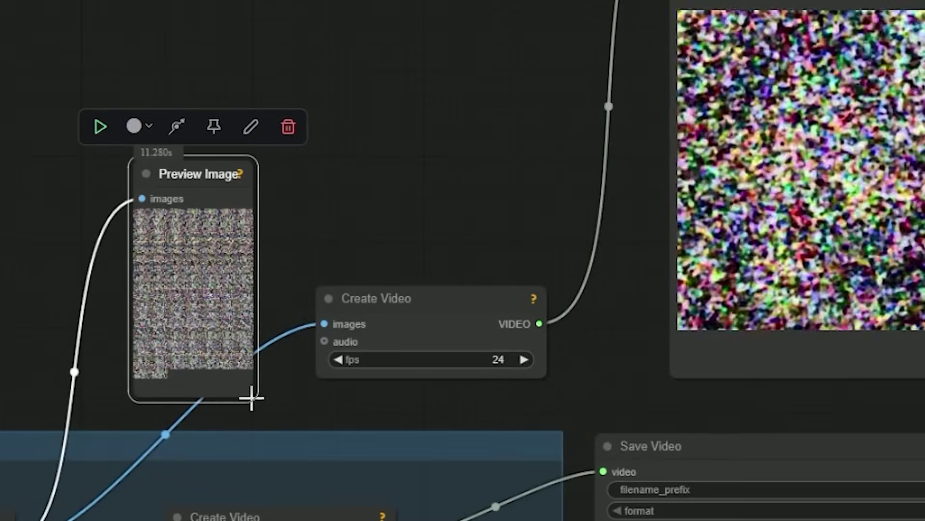
{"action": "scroll", "coordinate": [249, 393], "scroll_direction": "up", "scroll_amount": 5}
{"action": "scroll", "coordinate": [309, 323], "scroll_direction": "down", "scroll_amount": 3}
{"action": "scroll", "coordinate": [310, 323], "scroll_direction": "down", "scroll_amount": 6}
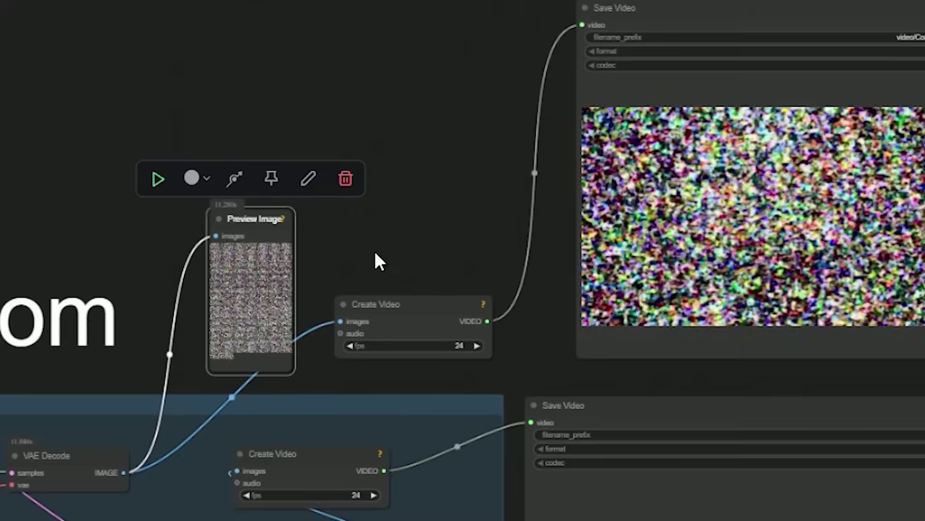
{"action": "left_click_drag", "start_coordinate": [376, 260], "coordinate": [289, 234]}
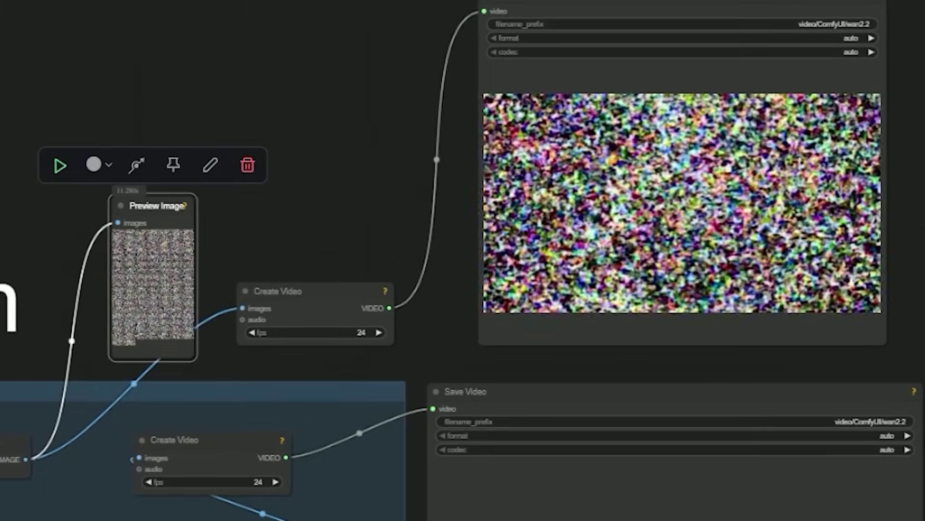
{"action": "left_click", "coordinate": [208, 409]}
{"action": "left_click_drag", "start_coordinate": [9, 441], "coordinate": [39, 469]}
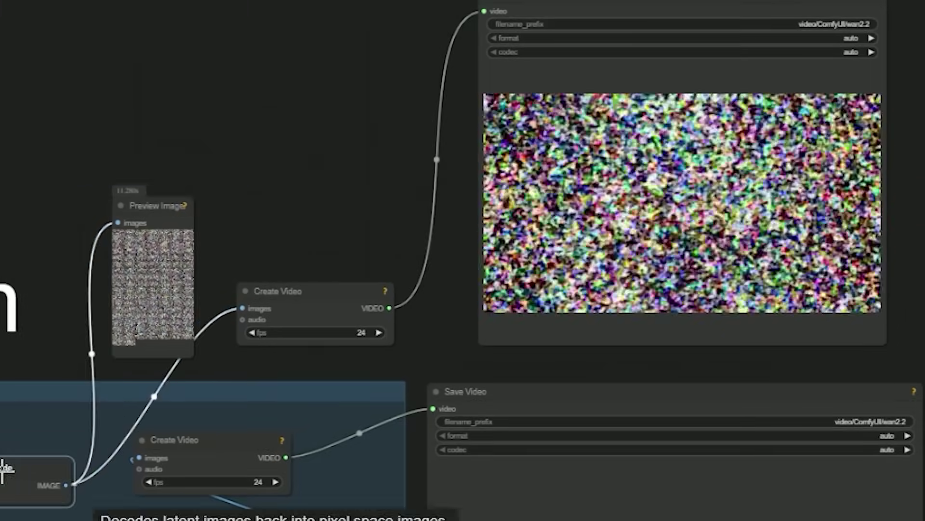
{"action": "mouse_move", "coordinate": [303, 303]}
{"action": "left_mouse_down"}
{"action": "mouse_move", "coordinate": [262, 323]}
{"action": "mouse_move", "coordinate": [15, 320]}
{"action": "mouse_move", "coordinate": [5, 381]}
{"action": "mouse_move", "coordinate": [137, 326]}
{"action": "mouse_move", "coordinate": [303, 288]}
{"action": "left_mouse_up"}
- Examine the Preview Image frames and scrub through the generated clip in the upper Save Video node
{"action": "left_click", "coordinate": [144, 206]}
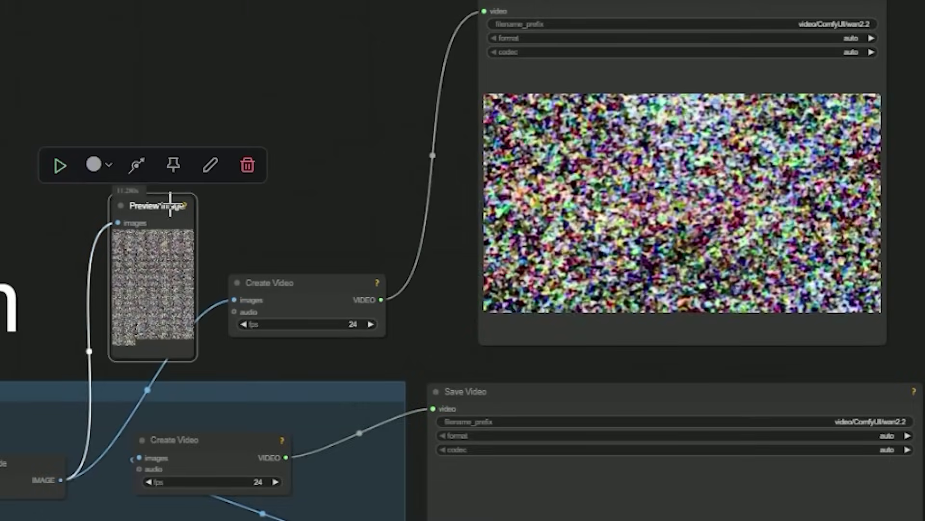
{"action": "mouse_move", "coordinate": [604, 227]}
{"action": "left_click_drag", "start_coordinate": [527, 329], "coordinate": [754, 328]}
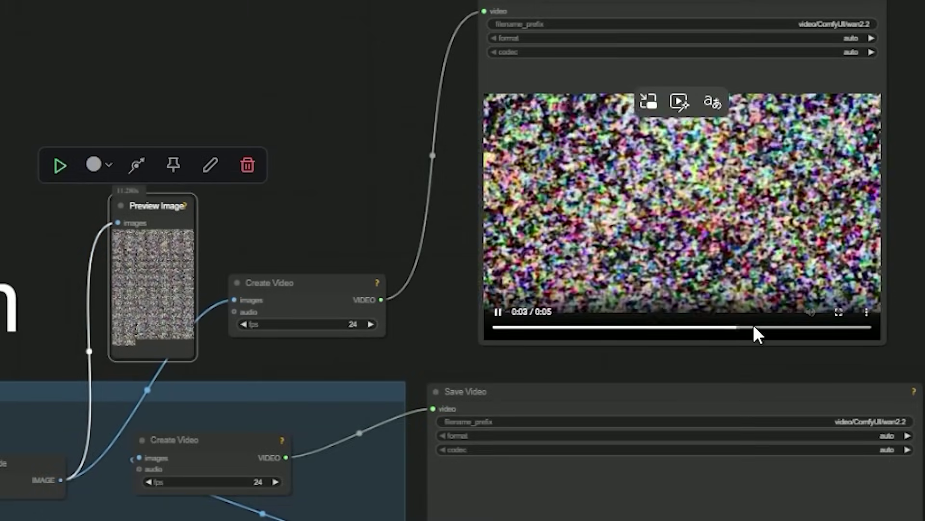
{"action": "scroll", "coordinate": [244, 244], "scroll_direction": "down", "scroll_amount": 3}
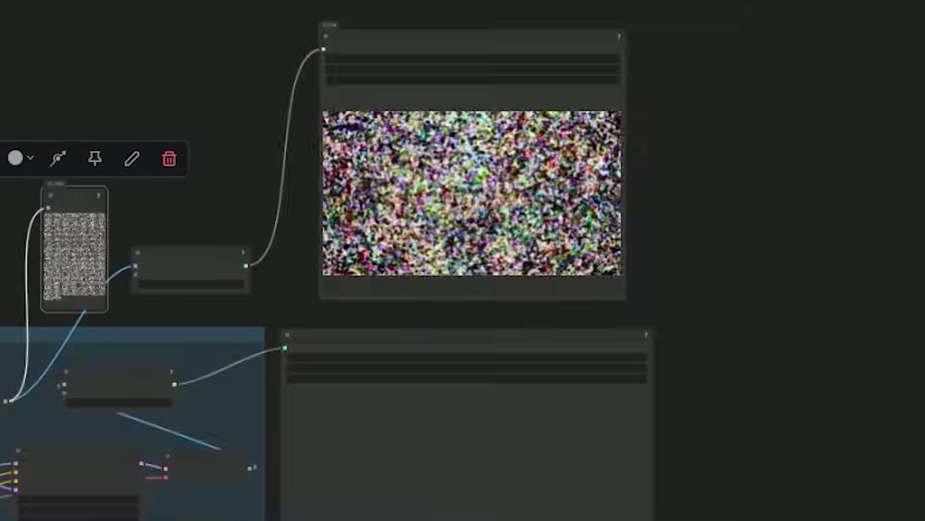
- Return to the two Load Diffusion Model nodes in the Step1 - Load models group and dismiss the video download overlay
{"action": "scroll", "coordinate": [374, 148], "scroll_direction": "left", "scroll_amount": 10}
{"action": "scroll", "coordinate": [502, 186], "scroll_direction": "up", "scroll_amount": 5}
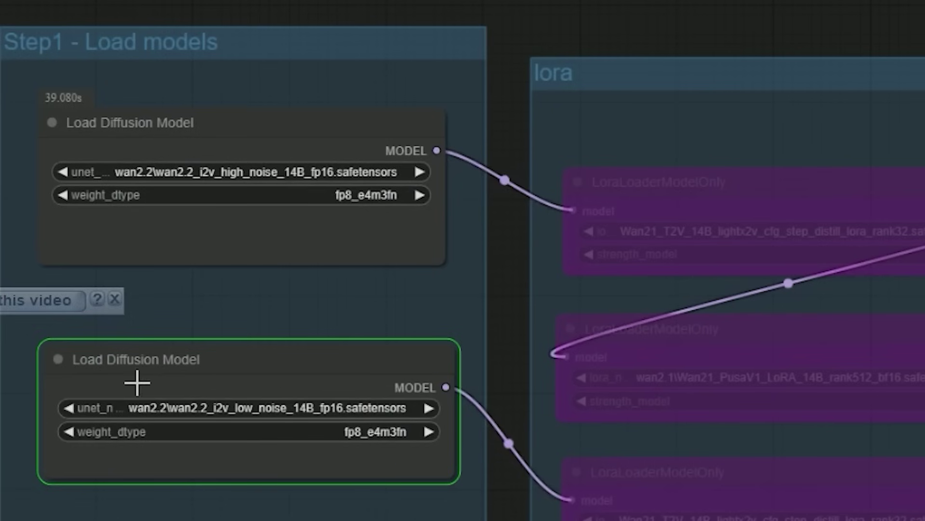
{"action": "left_click", "coordinate": [118, 301]}
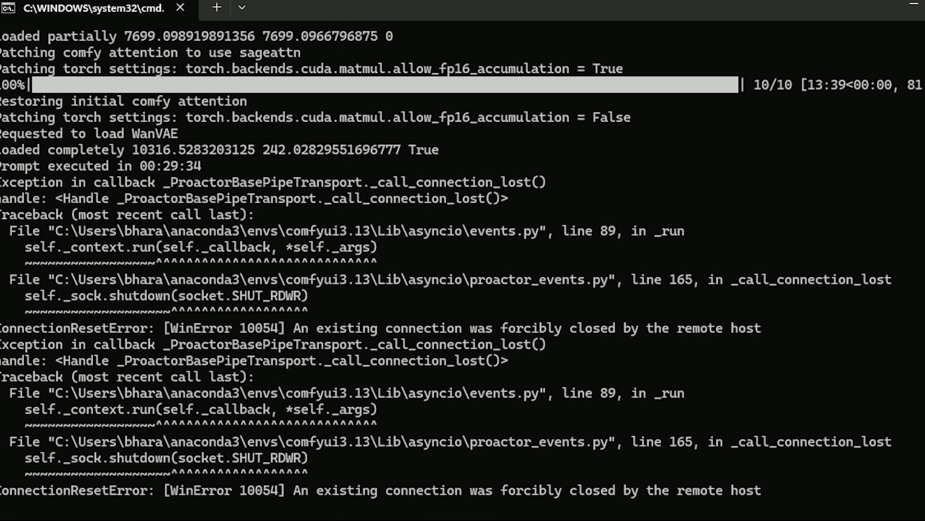
- Read through the command prompt log for the progress and execution times of the generation runs
{"action": "scroll", "coordinate": [463, 260], "scroll_direction": "up", "scroll_amount": 12}
{"action": "scroll", "coordinate": [462, 261], "scroll_direction": "down", "scroll_amount": 12}
{"action": "mouse_move", "coordinate": [923, 261]}
{"action": "left_mouse_down"}
{"action": "mouse_move", "coordinate": [747, 260]}
{"action": "mouse_move", "coordinate": [924, 260]}
{"action": "left_mouse_up"}
{"action": "scroll", "coordinate": [462, 260], "scroll_direction": "up", "scroll_amount": 2}
{"action": "scroll", "coordinate": [462, 260], "scroll_direction": "up", "scroll_amount": 9}
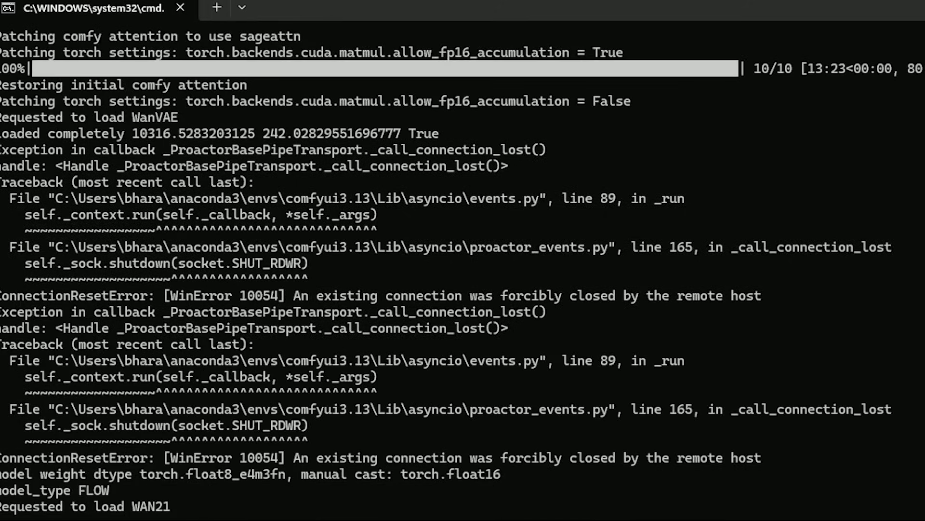
{"action": "scroll", "coordinate": [462, 260], "scroll_direction": "down", "scroll_amount": 9}
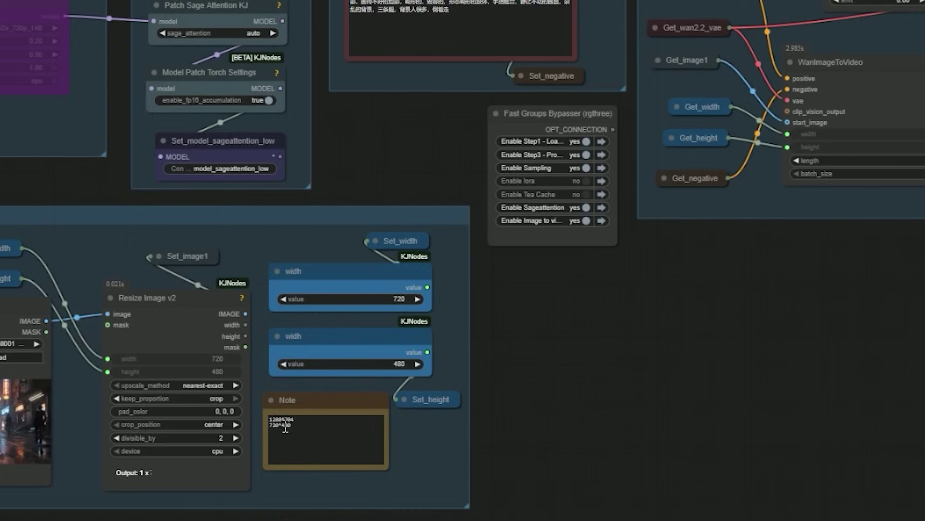
- Check the resolutions listed in the Note beside the width and height nodes
{"action": "mouse_move", "coordinate": [270, 419]}
{"action": "left_mouse_down"}
{"action": "mouse_move", "coordinate": [294, 427]}
{"action": "mouse_move", "coordinate": [264, 426]}
{"action": "left_mouse_up"}
{"action": "left_click", "coordinate": [292, 428]}
{"action": "scroll", "coordinate": [655, 429], "scroll_direction": "down", "scroll_amount": 3}
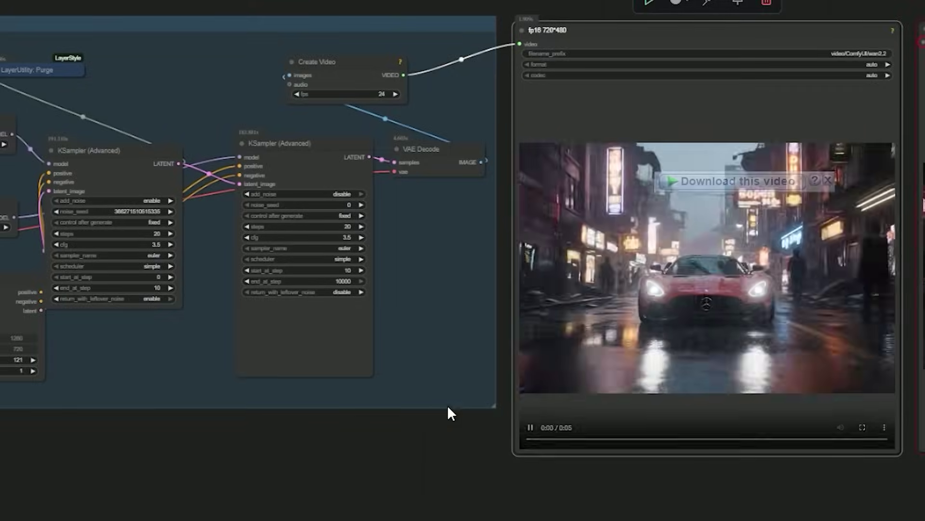
- Examine the fp16 720*480 output video, then switch to the command prompt and check the run's execution time
{"action": "scroll", "coordinate": [448, 428], "scroll_direction": "up", "scroll_amount": 4}
{"action": "left_click_drag", "start_coordinate": [442, 444], "coordinate": [137, 495]}
{"action": "scroll", "coordinate": [200, 496], "scroll_direction": "down", "scroll_amount": 1}
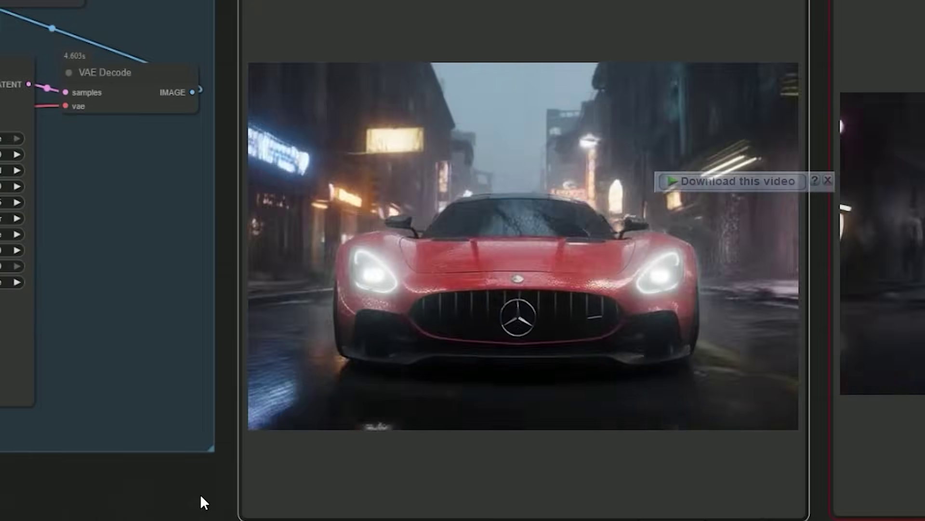
{"action": "left_click_drag", "start_coordinate": [200, 499], "coordinate": [176, 496]}
{"action": "key", "text": "alt+Tab"}
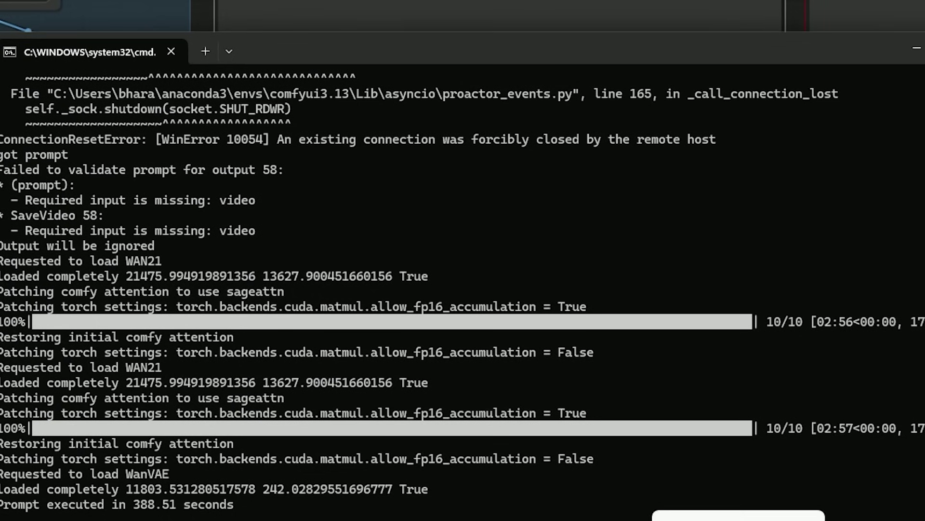
{"action": "left_click", "coordinate": [743, 501]}
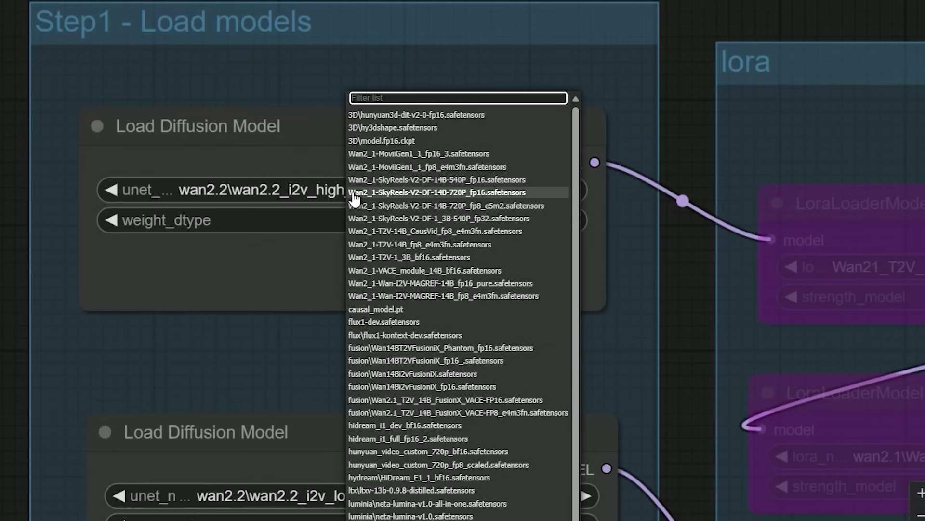
- Switch the high-noise Load Diffusion Model node to wan2.2_i2v_high_noise_14B_fp8_scaled.safetensors and open the low-noise node's model list
{"action": "type", "text": "fp"}
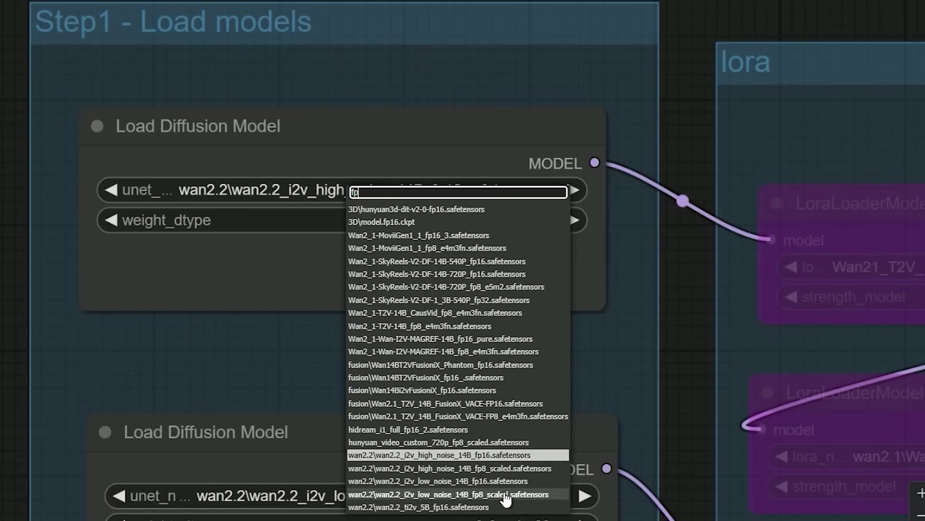
{"action": "left_click", "coordinate": [481, 473]}
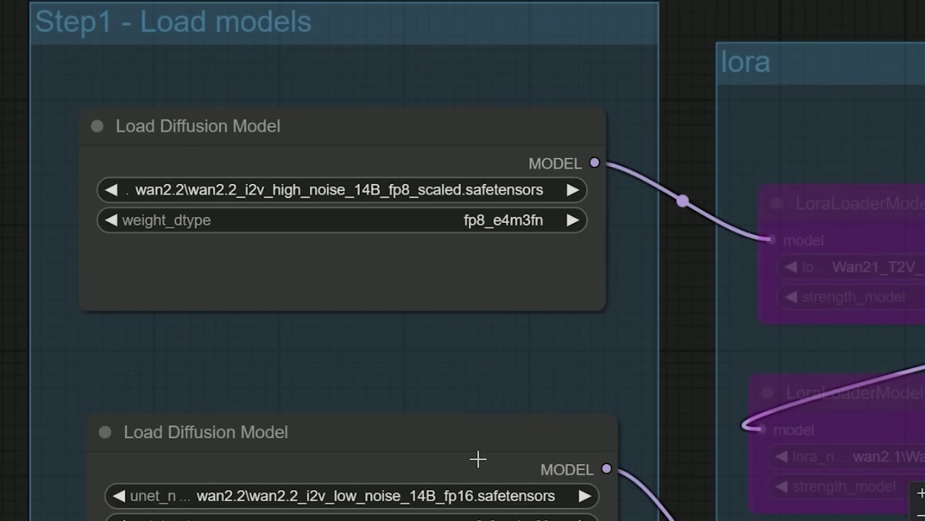
{"action": "scroll", "coordinate": [372, 277], "scroll_direction": "down", "scroll_amount": 5}
{"action": "left_click", "coordinate": [376, 375]}
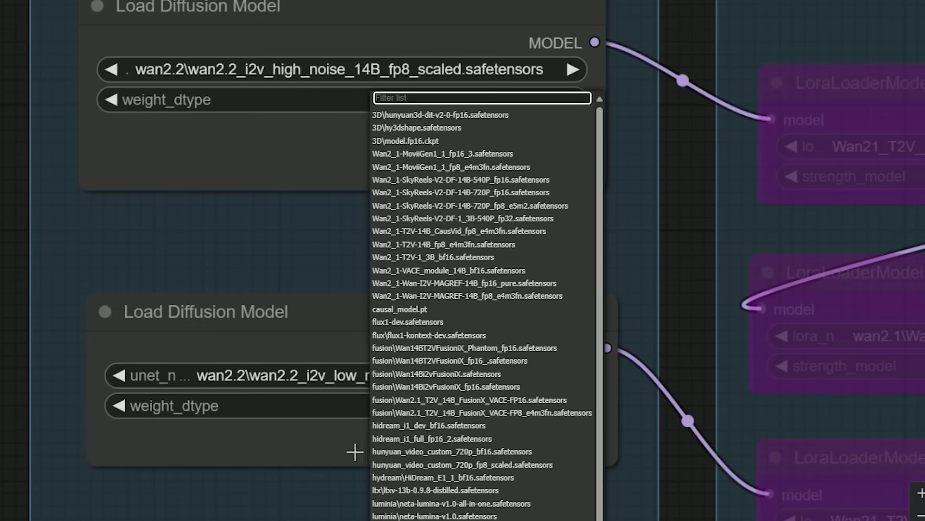
{"action": "scroll", "coordinate": [124, 479], "scroll_direction": "down", "scroll_amount": 1}
{"action": "left_click_drag", "start_coordinate": [193, 414], "coordinate": [264, 247]}
{"action": "left_click", "coordinate": [313, 217]}
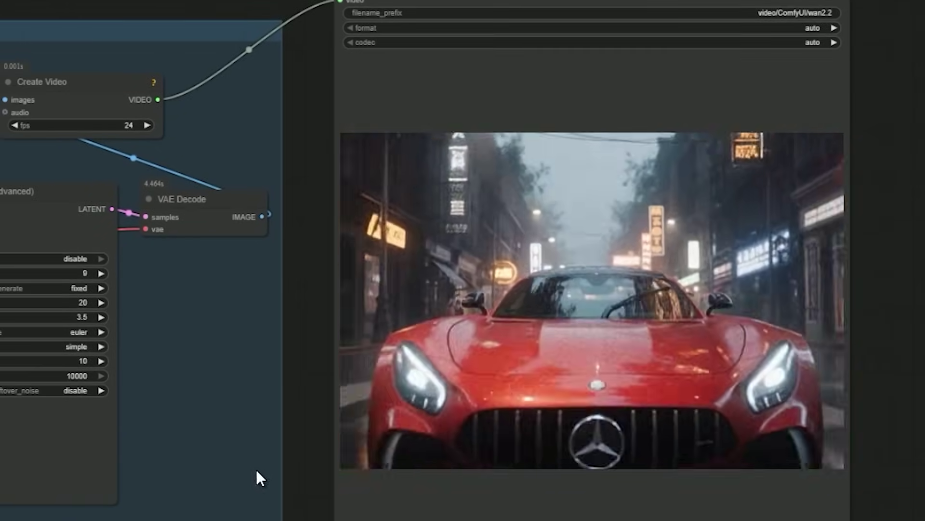
- Re-enable the two bypassed lightx2v LoraLoaderModelOnly nodes in the lora group, one on each model branch
{"action": "left_click_drag", "start_coordinate": [227, 464], "coordinate": [747, 435]}
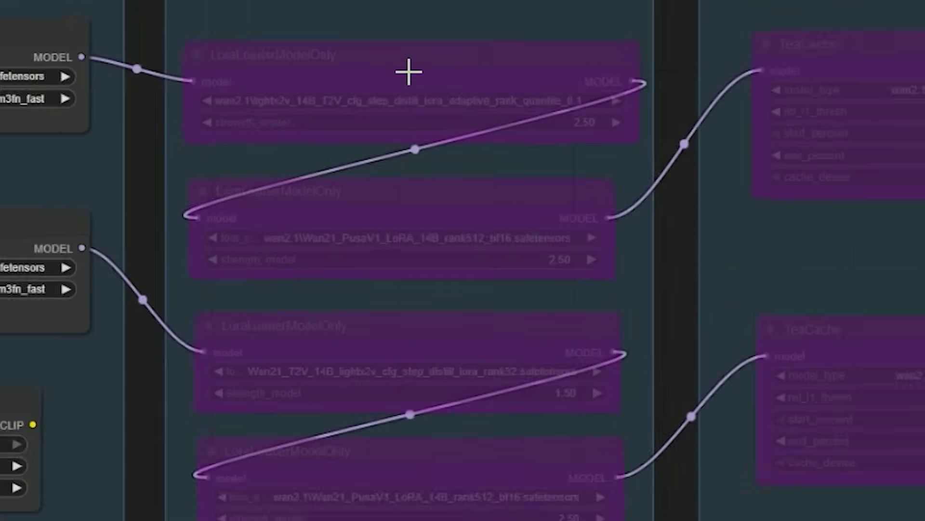
{"action": "left_click", "coordinate": [414, 71]}
{"action": "key", "text": "ctrl+b"}
{"action": "scroll", "coordinate": [484, 53], "scroll_direction": "up", "scroll_amount": 3}
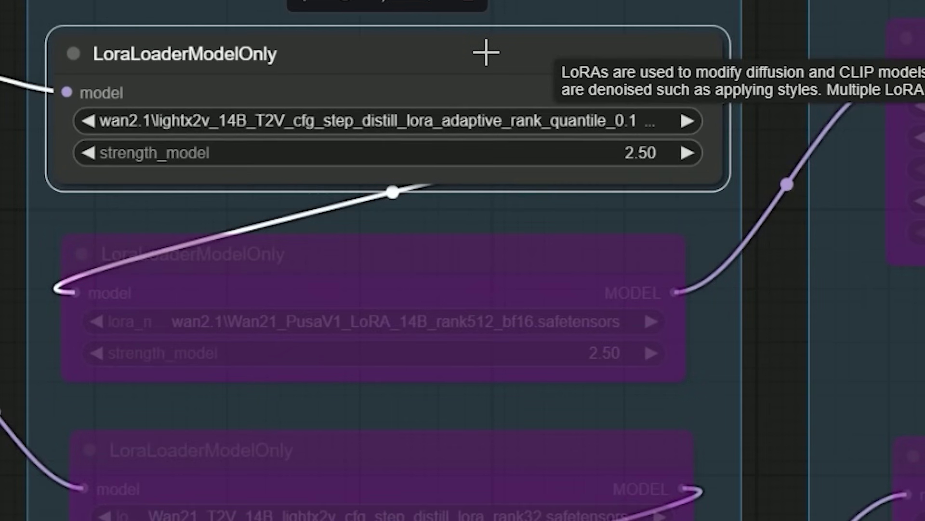
{"action": "scroll", "coordinate": [485, 52], "scroll_direction": "down", "scroll_amount": 2}
{"action": "left_click", "coordinate": [427, 403]}
{"action": "key", "text": "ctrl+b"}
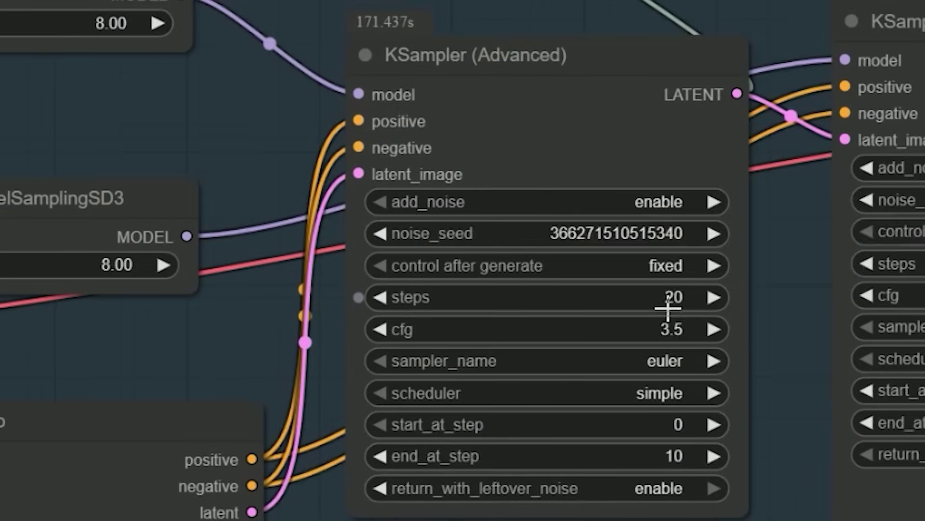
- Set the first KSampler (Advanced) to 4 steps, cfg 1.0 and end_at_step 2
{"action": "left_click", "coordinate": [665, 304]}
{"action": "type", "text": "4"}
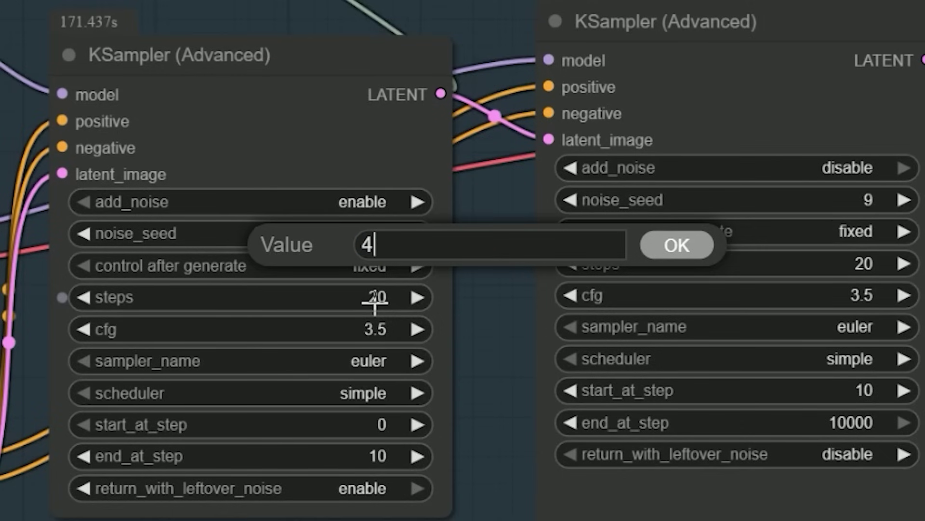
{"action": "key", "text": "Return"}
{"action": "left_click", "coordinate": [368, 330]}
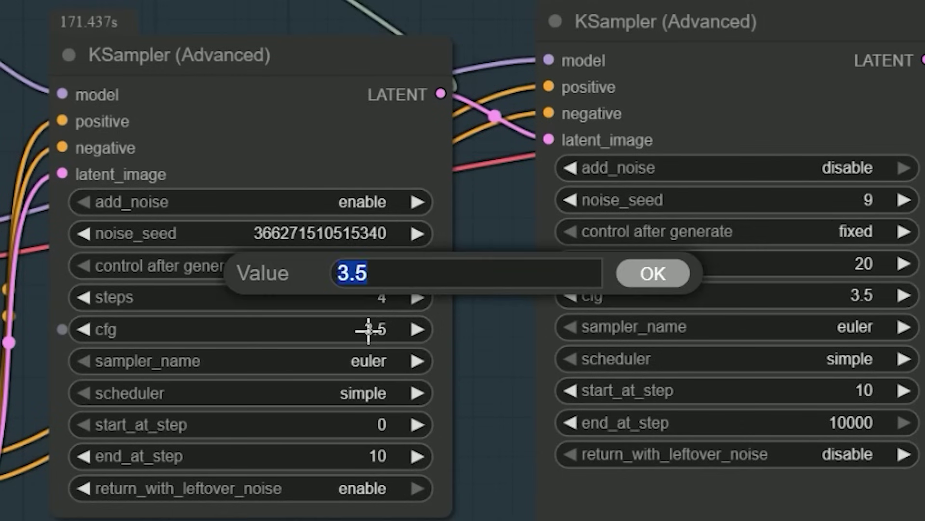
{"action": "key", "text": "Return"}
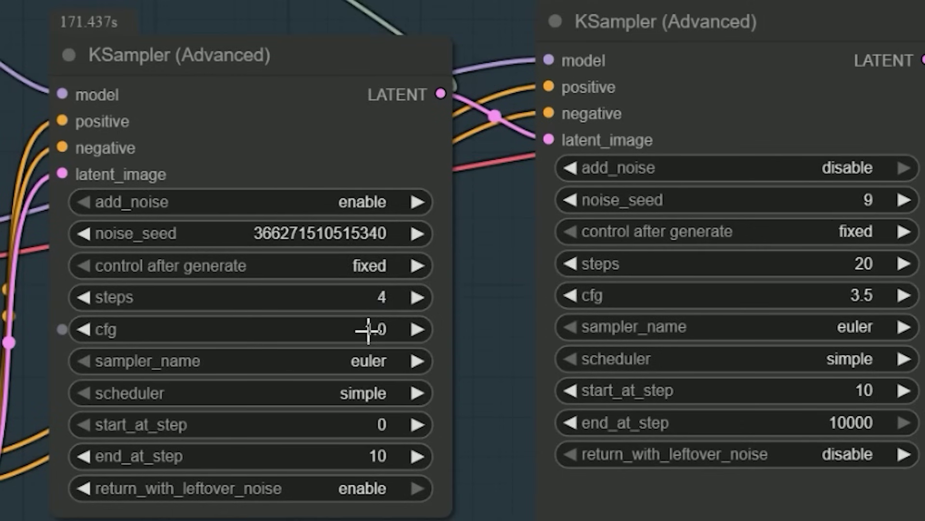
{"action": "left_click", "coordinate": [382, 456]}
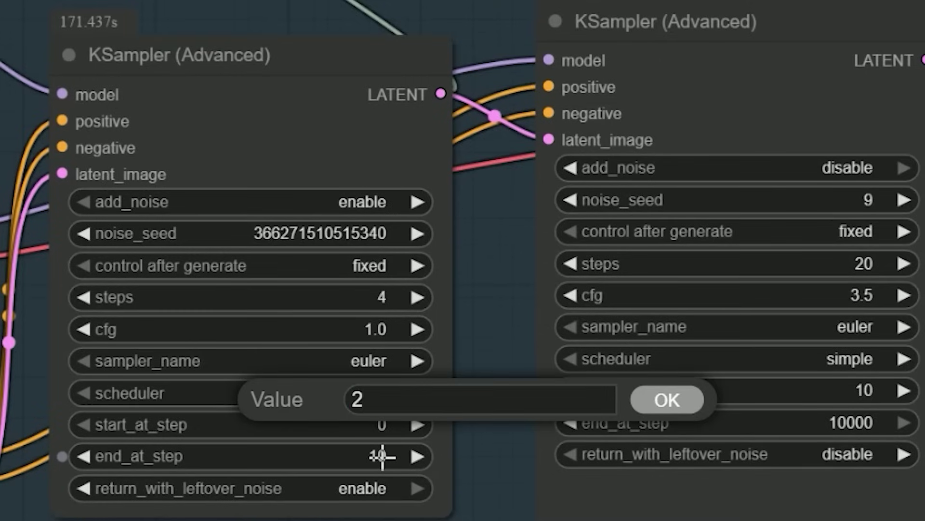
{"action": "key", "text": "Return"}
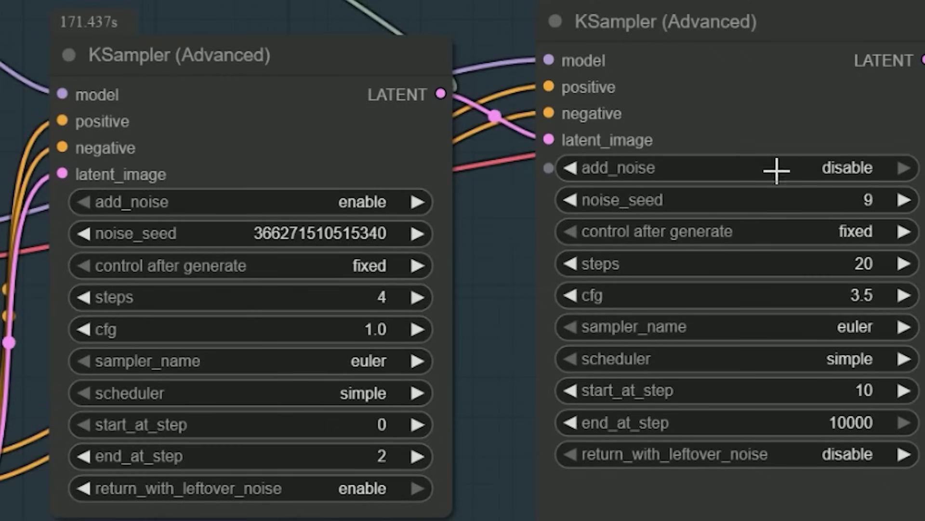
- Set the second KSampler (Advanced) to 10 steps with start_at_step 2, and reopen its steps value for editing
{"action": "left_click", "coordinate": [857, 263]}
{"action": "type", "text": "1"}
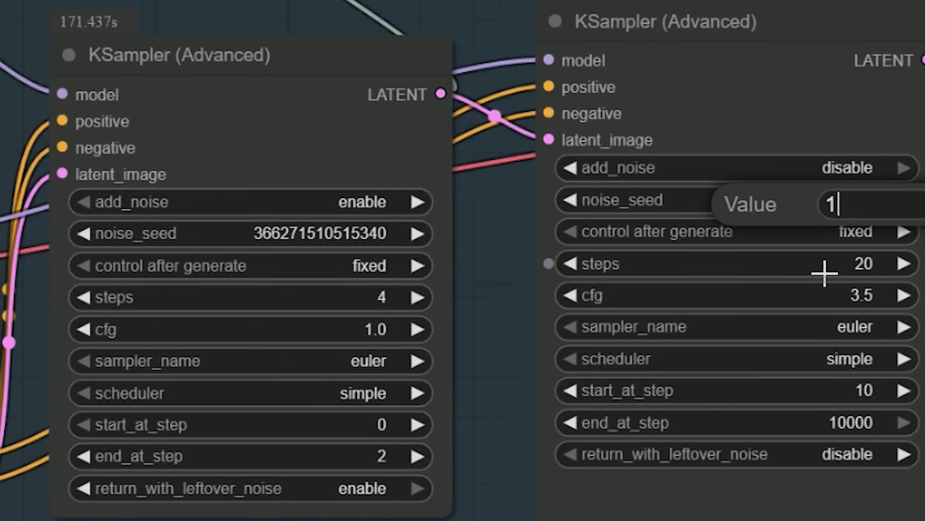
{"action": "type", "text": "0"}
{"action": "key", "text": "Return"}
{"action": "left_click", "coordinate": [860, 388]}
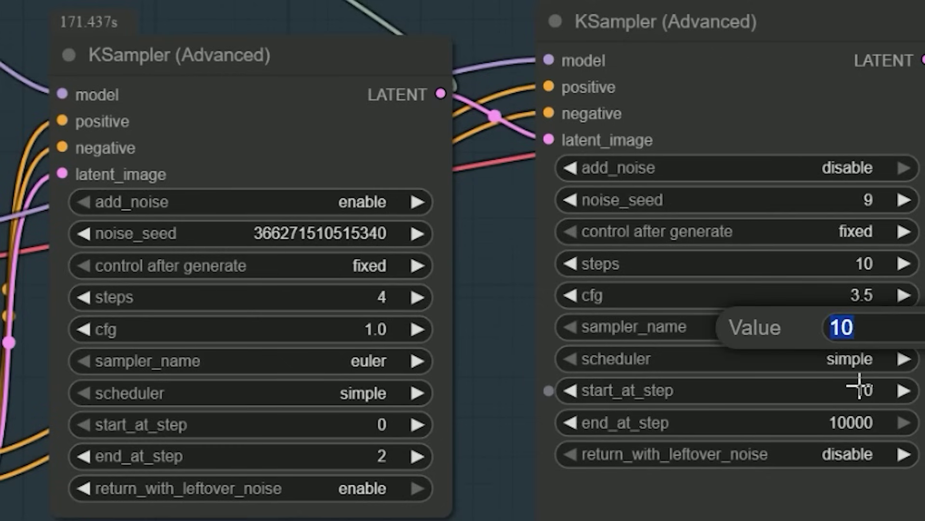
{"action": "key", "text": "Return"}
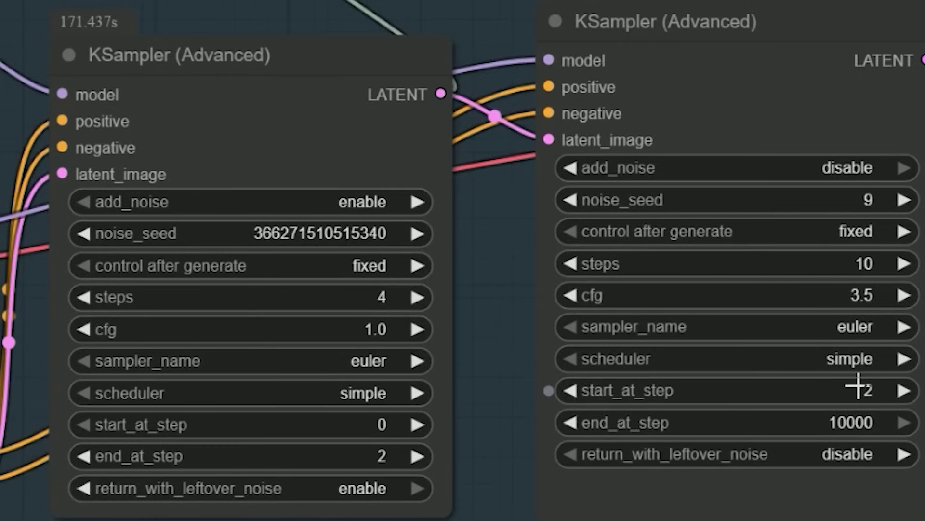
{"action": "left_click", "coordinate": [849, 272]}
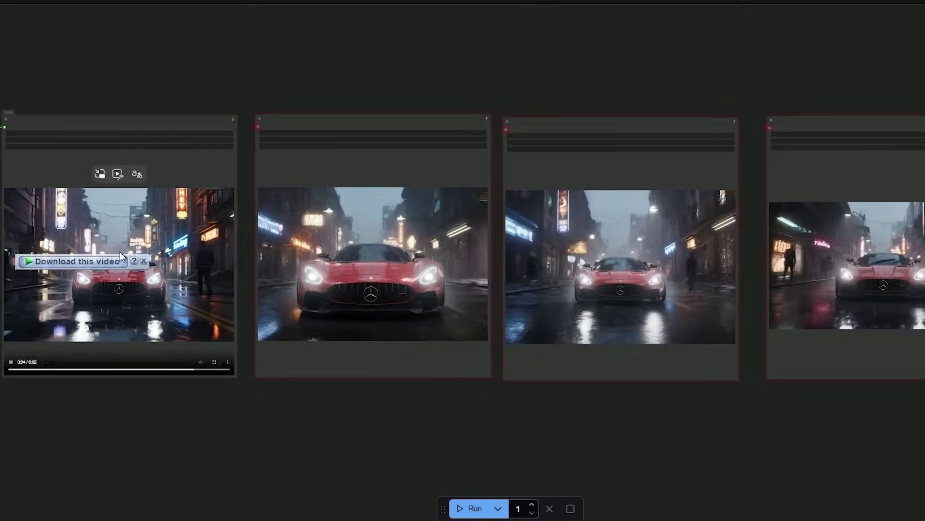
- Check the output videos and both samplers' settings, then switch to the command prompt to read the run's execution times
{"action": "mouse_move", "coordinate": [181, 344]}
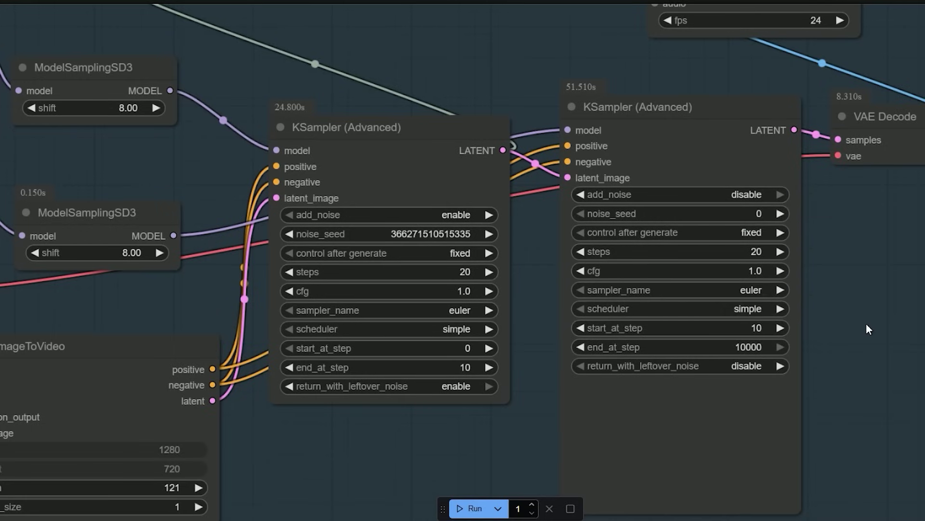
{"action": "scroll", "coordinate": [869, 329], "scroll_direction": "down", "scroll_amount": 2}
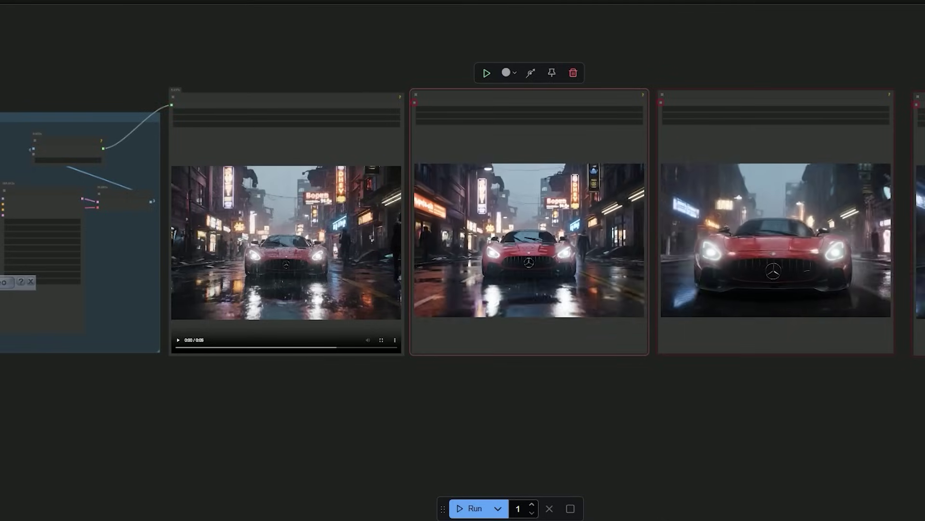
{"action": "key", "text": "alt+Tab"}
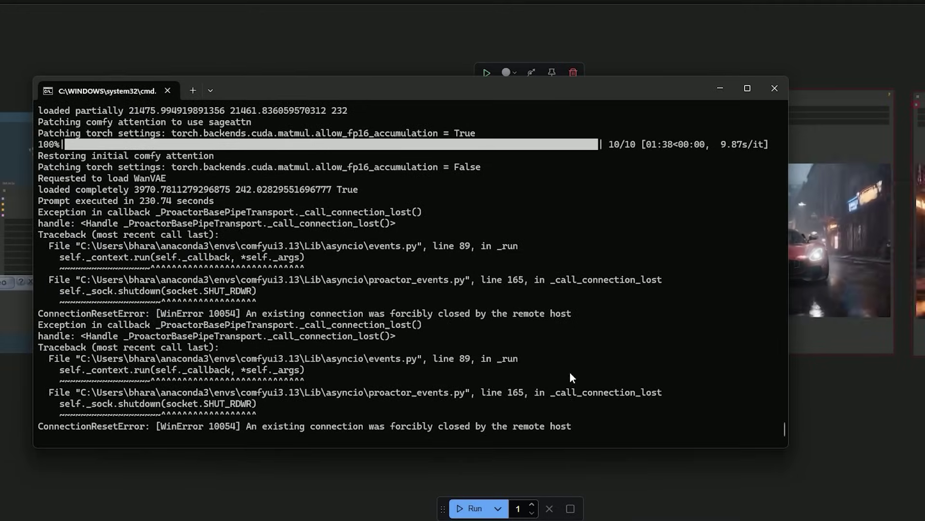
{"action": "scroll", "coordinate": [570, 371], "scroll_direction": "up", "scroll_amount": 4}
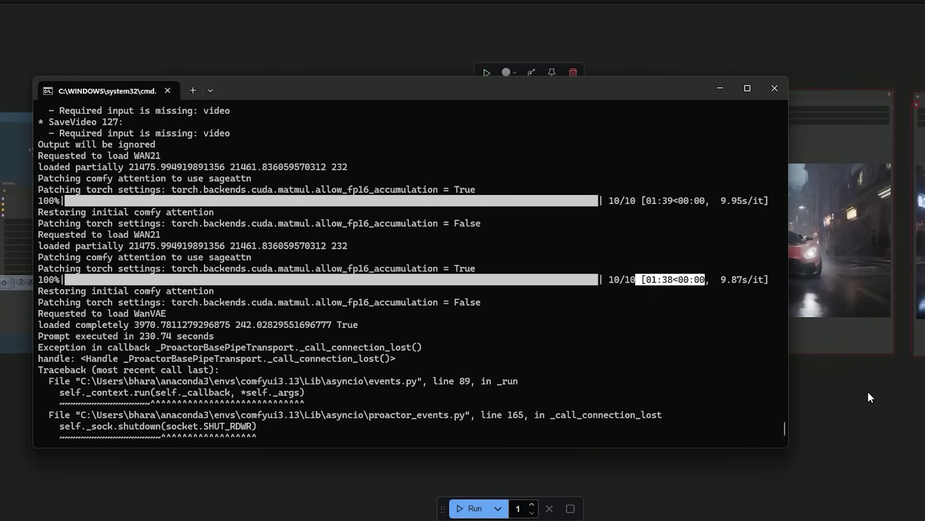
{"action": "left_click", "coordinate": [833, 391]}
- Compare the fp16 lora 720*480 output video with its 4-step version and the other saved videos beside them
{"action": "scroll", "coordinate": [361, 405], "scroll_direction": "up", "scroll_amount": 5}
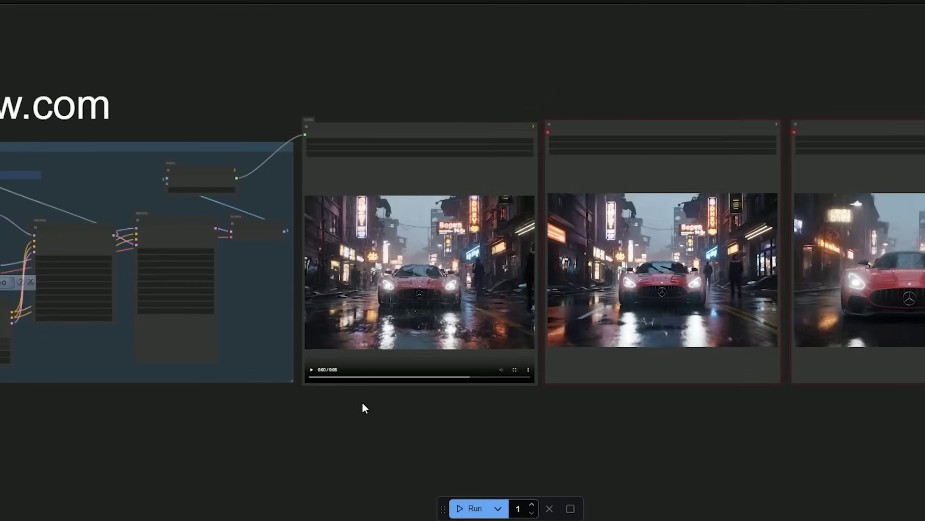
{"action": "scroll", "coordinate": [285, 426], "scroll_direction": "up", "scroll_amount": 3}
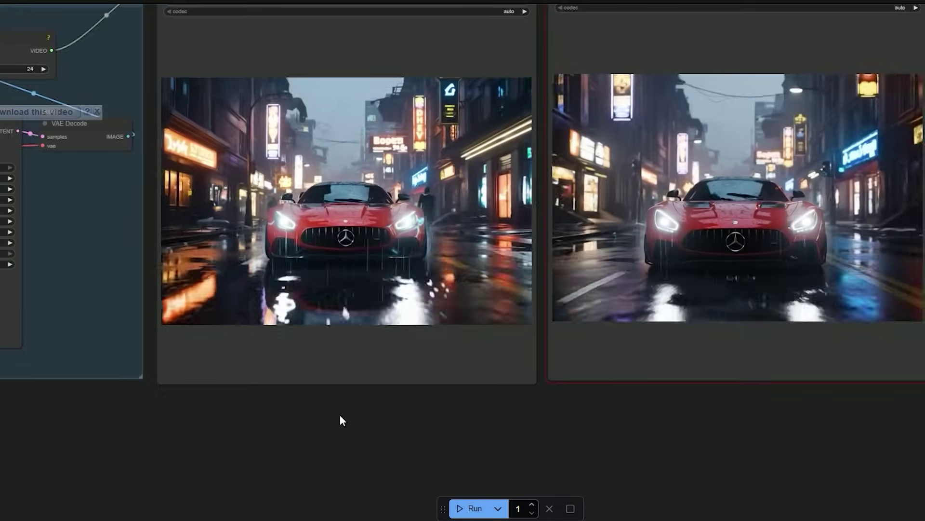
{"action": "scroll", "coordinate": [376, 418], "scroll_direction": "down", "scroll_amount": 6}
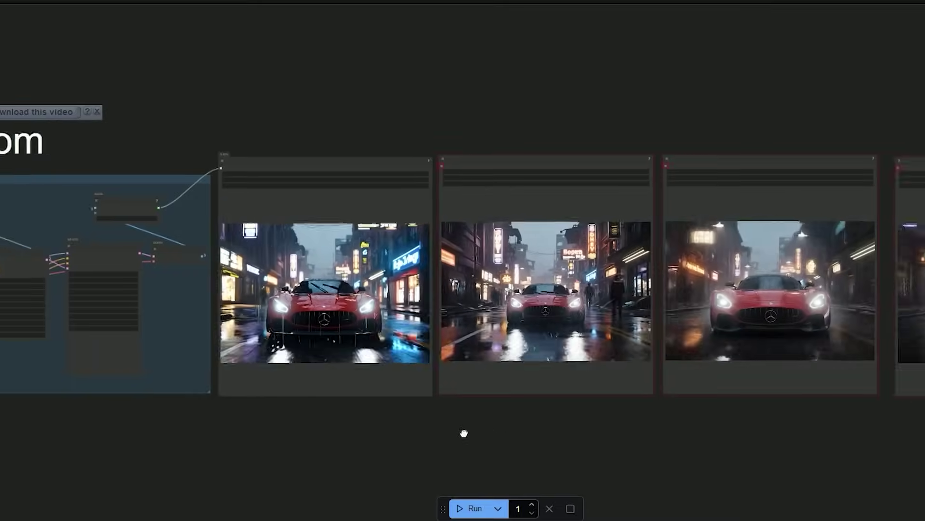
{"action": "left_click_drag", "start_coordinate": [464, 433], "coordinate": [362, 441]}
{"action": "scroll", "coordinate": [366, 430], "scroll_direction": "down", "scroll_amount": 2}
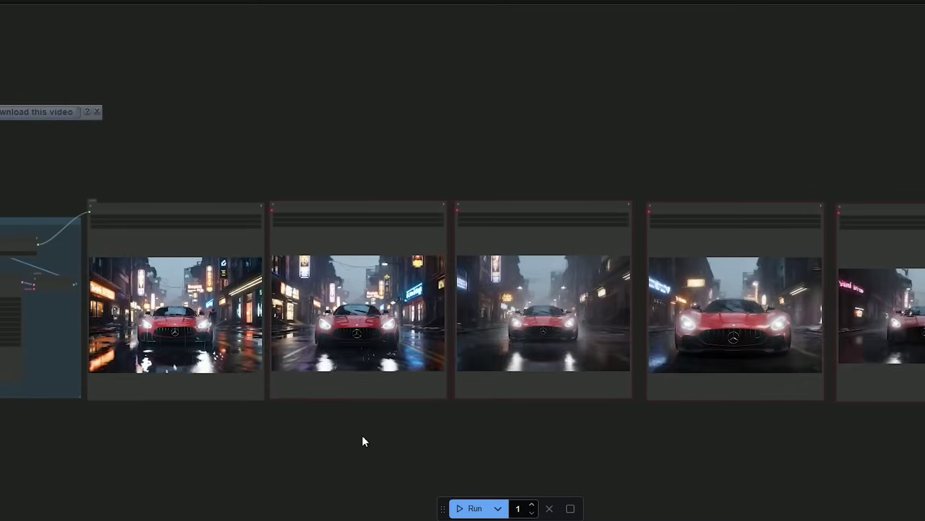
{"action": "scroll", "coordinate": [161, 428], "scroll_direction": "up", "scroll_amount": 7}
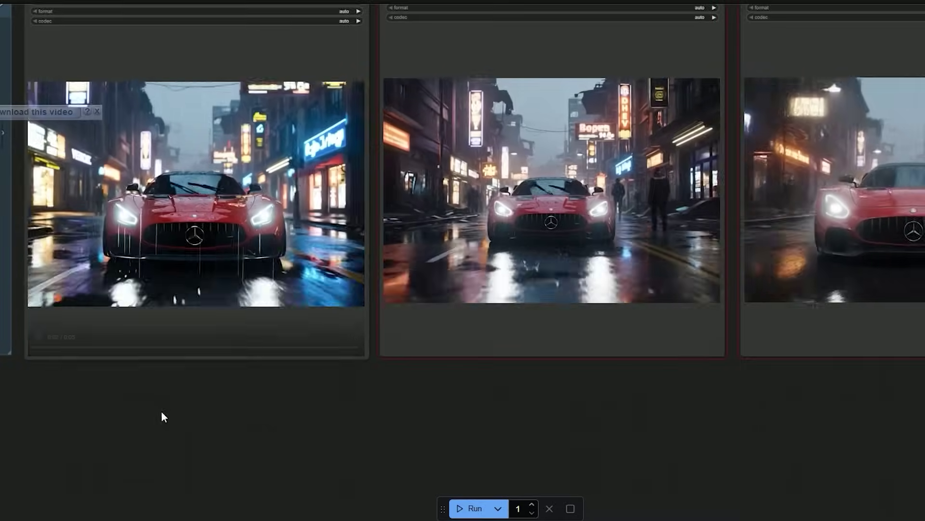
{"action": "left_click_drag", "start_coordinate": [161, 427], "coordinate": [320, 479]}
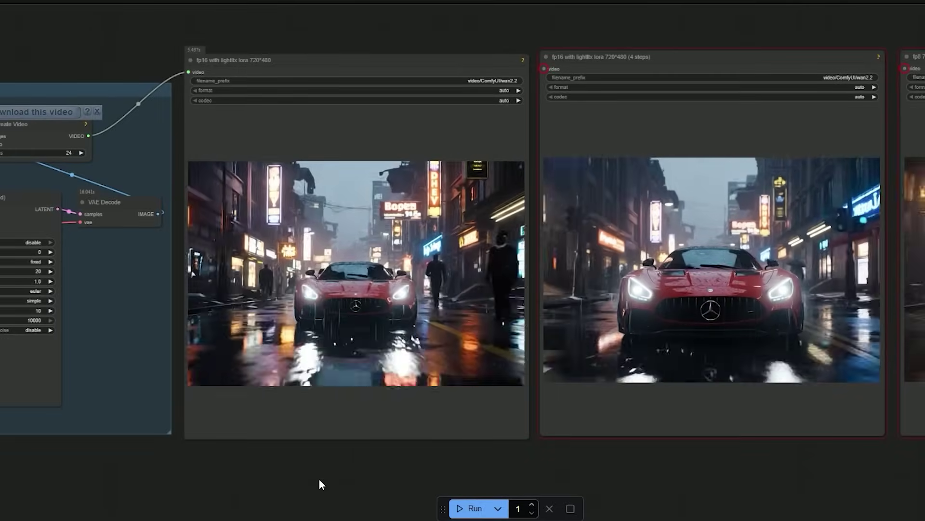
{"action": "mouse_move", "coordinate": [340, 359]}
{"action": "scroll", "coordinate": [323, 454], "scroll_direction": "up", "scroll_amount": 3}
{"action": "left_click_drag", "start_coordinate": [322, 454], "coordinate": [319, 468]}
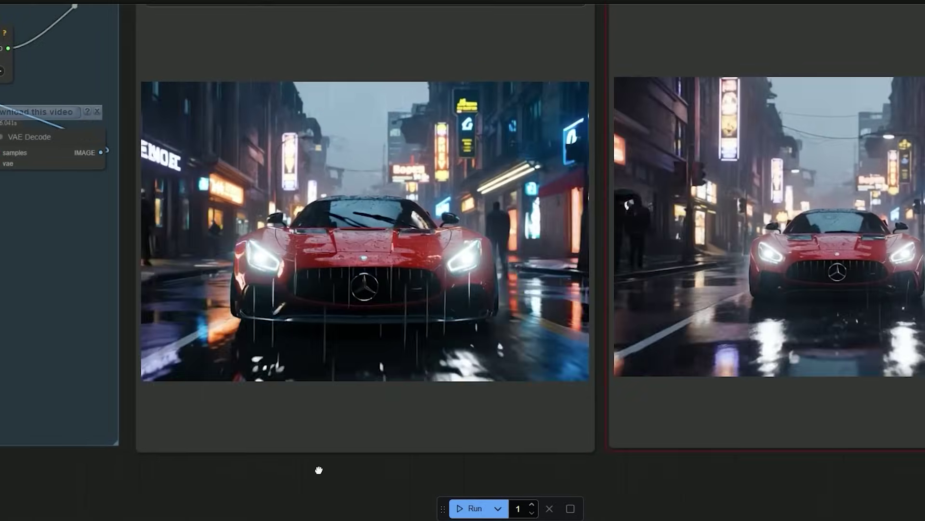
{"action": "scroll", "coordinate": [320, 471], "scroll_direction": "down", "scroll_amount": 3}
{"action": "scroll", "coordinate": [320, 471], "scroll_direction": "down", "scroll_amount": 2}
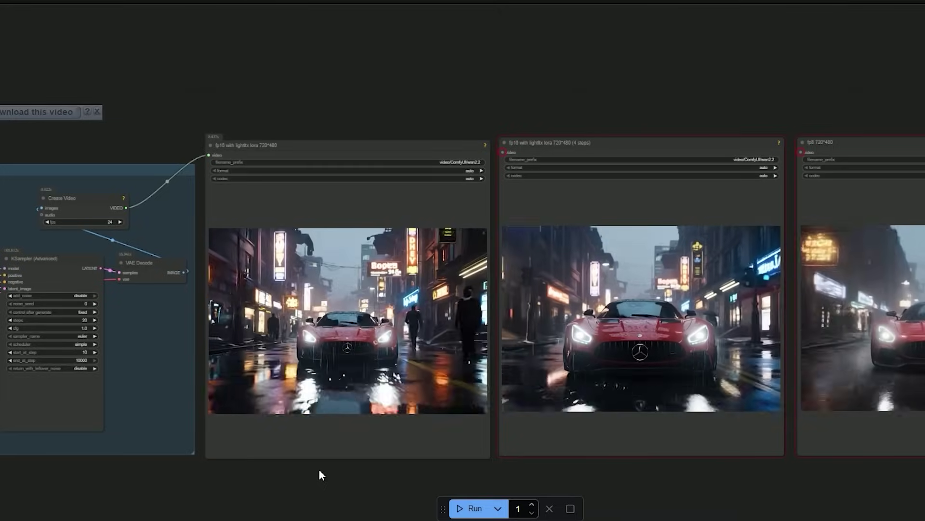
{"action": "scroll", "coordinate": [319, 474], "scroll_direction": "down", "scroll_amount": 1}
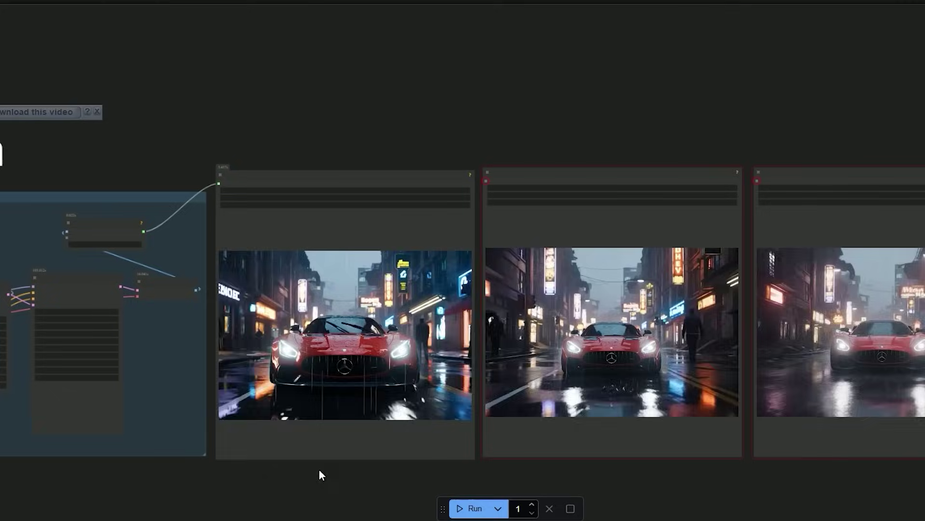
{"action": "mouse_move", "coordinate": [496, 394]}
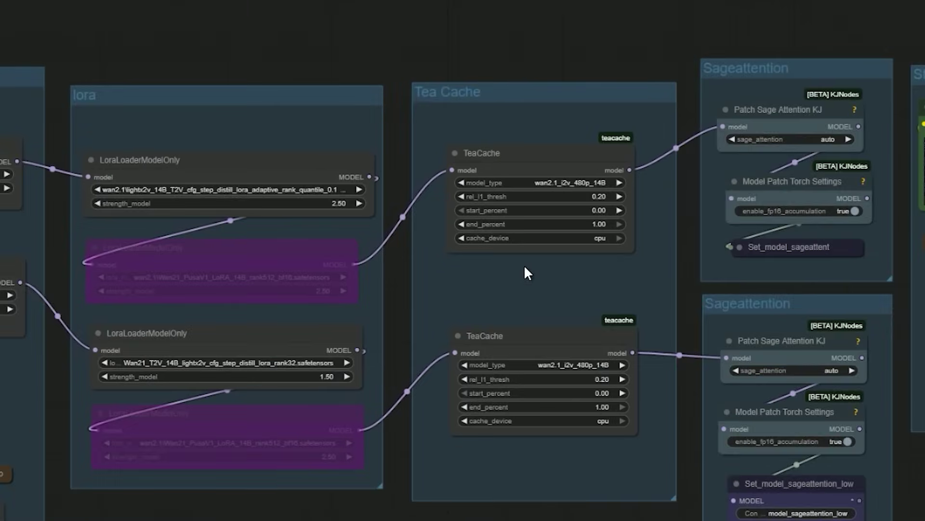
- Set cache_device to cuda on both TeaCache nodes
{"action": "scroll", "coordinate": [526, 267], "scroll_direction": "up", "scroll_amount": 5}
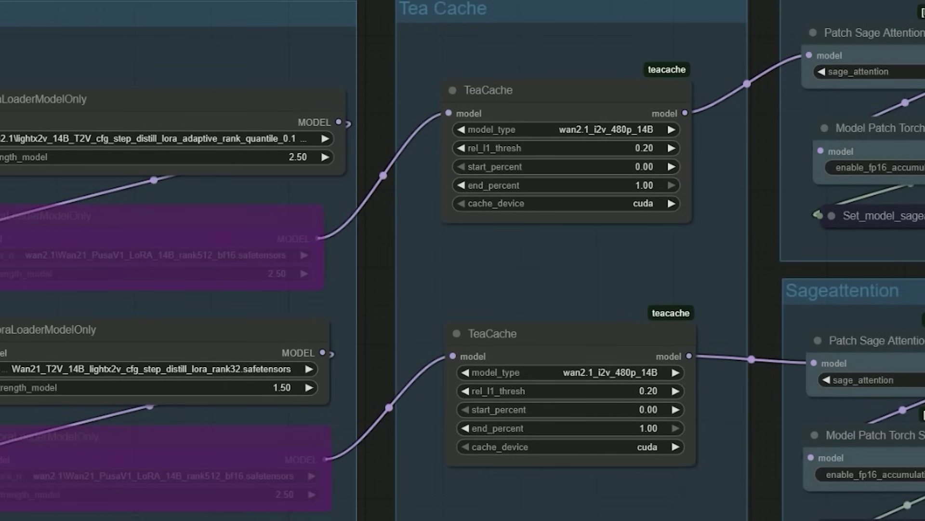
{"action": "right_click", "coordinate": [522, 2]}
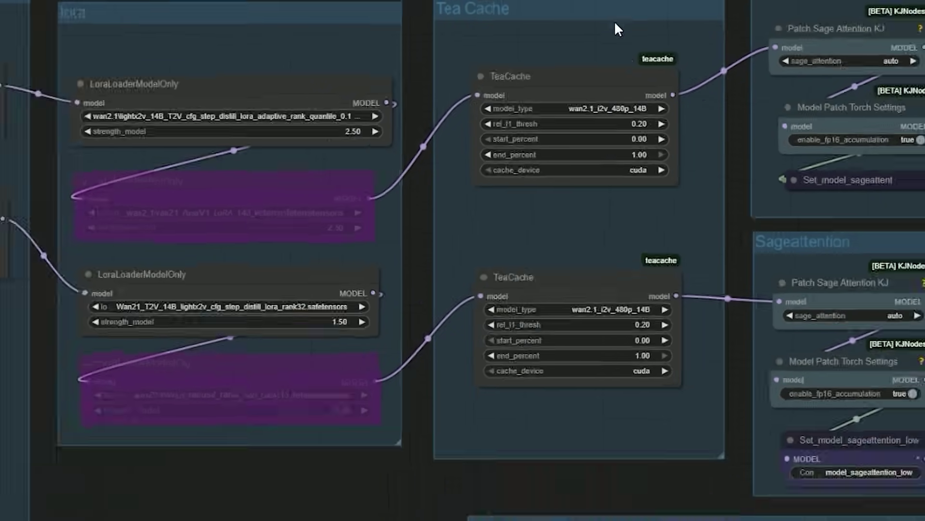
{"action": "scroll", "coordinate": [666, 107], "scroll_direction": "down", "scroll_amount": 3}
{"action": "scroll", "coordinate": [768, 392], "scroll_direction": "right", "scroll_amount": 5}
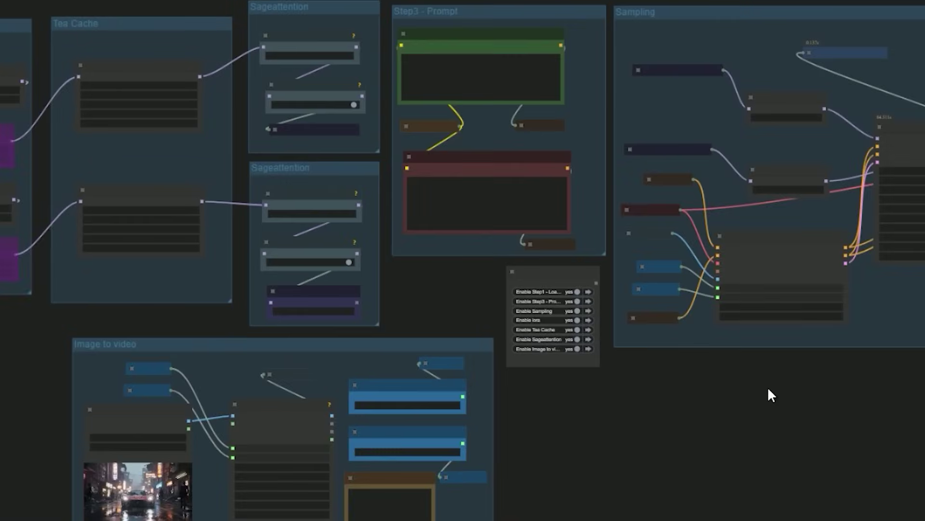
{"action": "scroll", "coordinate": [493, 163], "scroll_direction": "up", "scroll_amount": 5}
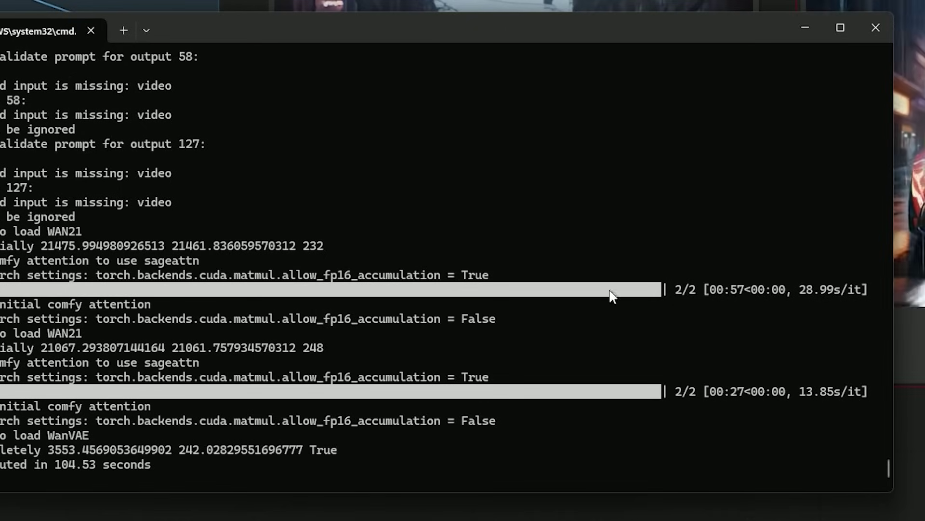
- Check the latest run's execution time in the command prompt log, minimize it, and play the new output video
{"action": "left_click", "coordinate": [799, 25]}
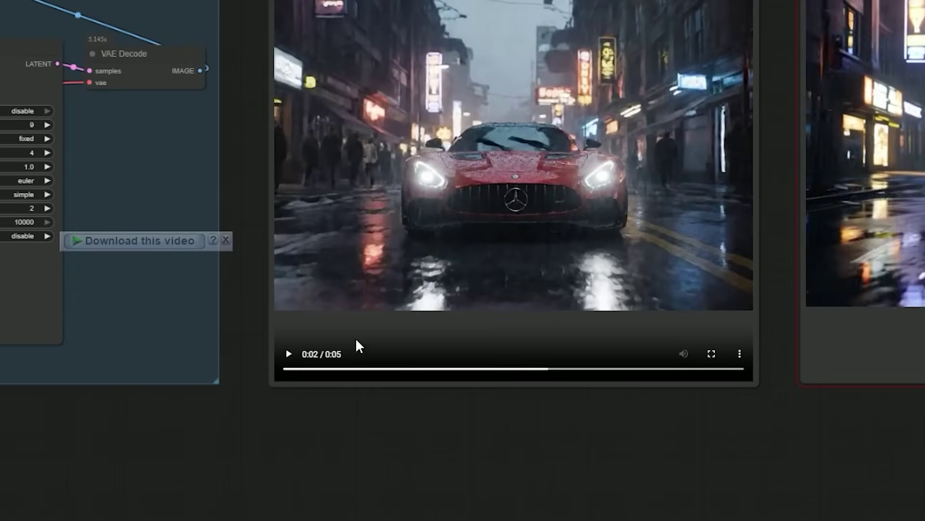
{"action": "left_click", "coordinate": [289, 354]}
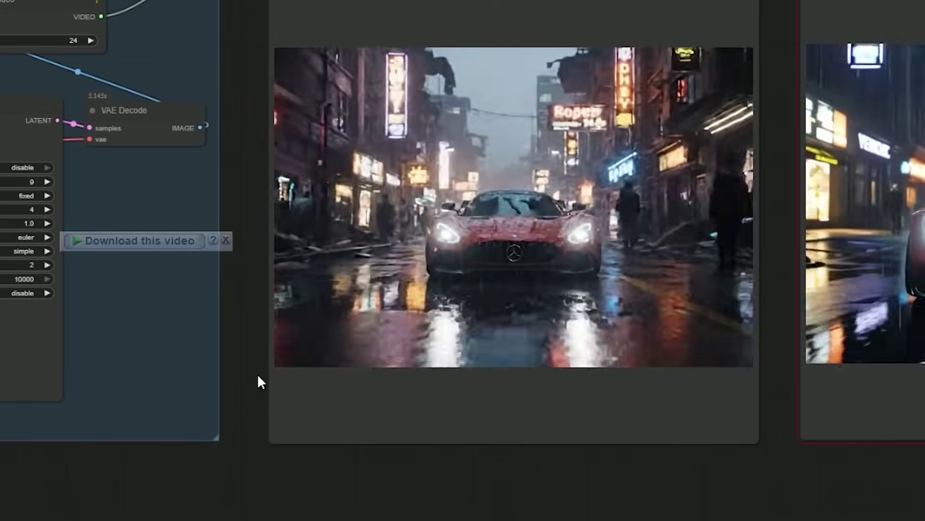
{"action": "mouse_move", "coordinate": [290, 400]}
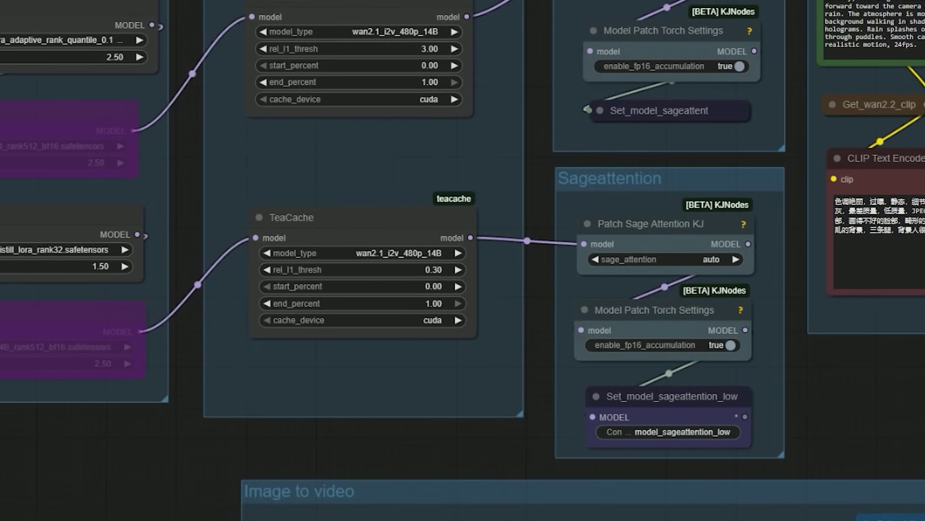
- Bypass both TeaCache nodes and look over the row of output videos
{"action": "key", "text": "ctrl+b"}
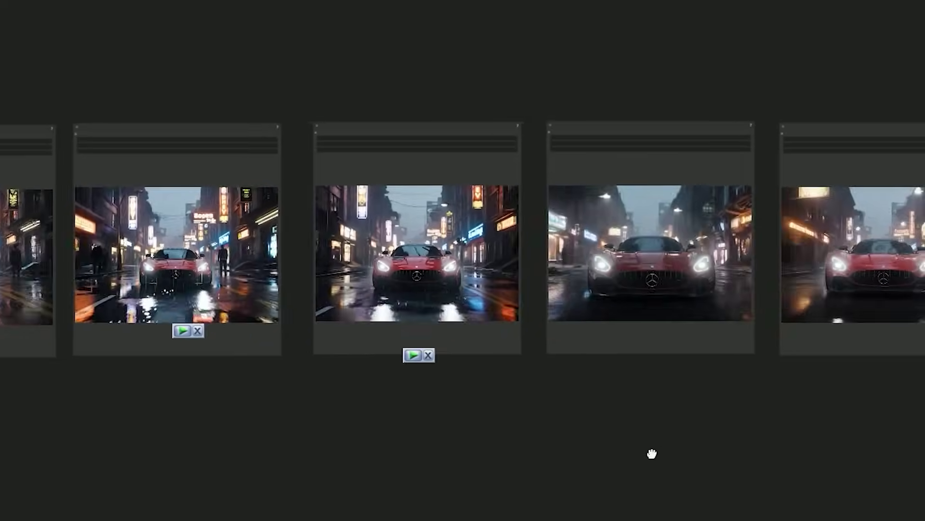
{"action": "left_click_drag", "start_coordinate": [652, 453], "coordinate": [620, 459]}
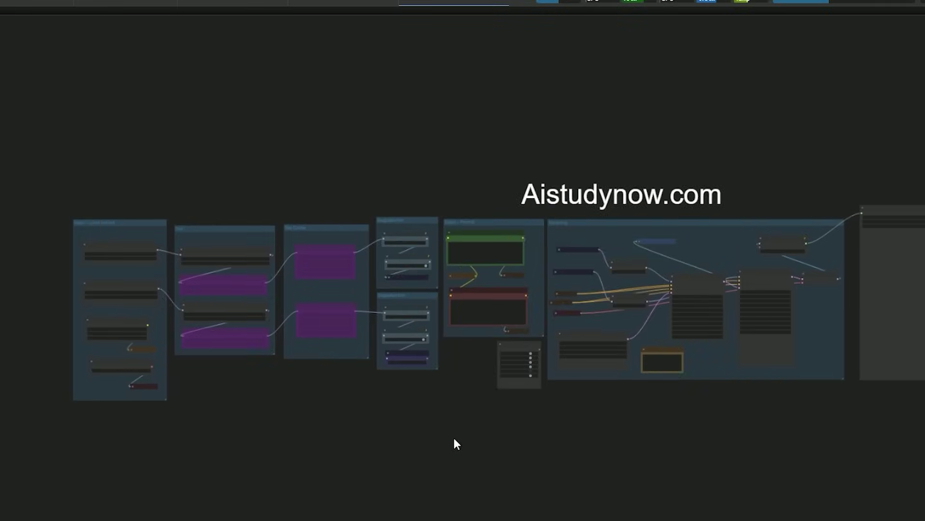
- Open the model choices of the high-noise Load Diffusion Model node in the Step1 - Load models group
{"action": "left_click_drag", "start_coordinate": [454, 440], "coordinate": [399, 423]}
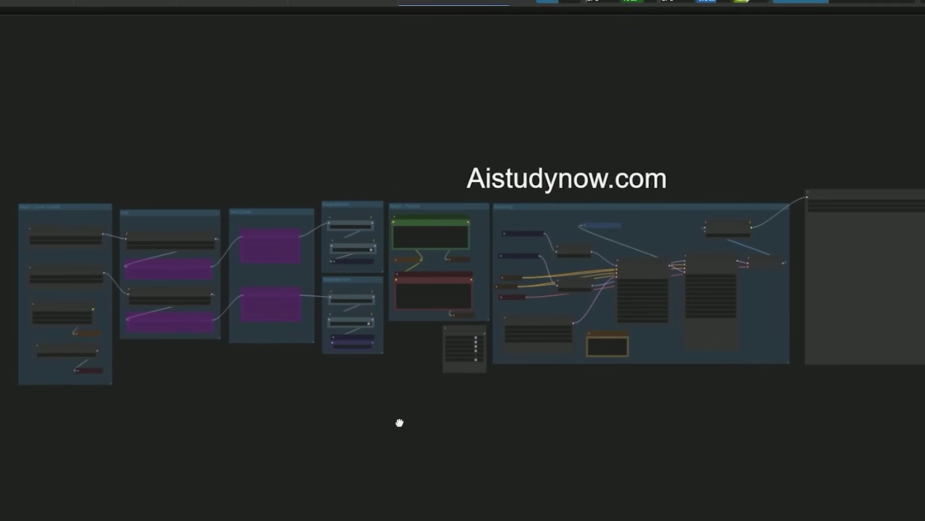
{"action": "left_click_drag", "start_coordinate": [306, 399], "coordinate": [502, 413]}
{"action": "scroll", "coordinate": [337, 265], "scroll_direction": "up", "scroll_amount": 10}
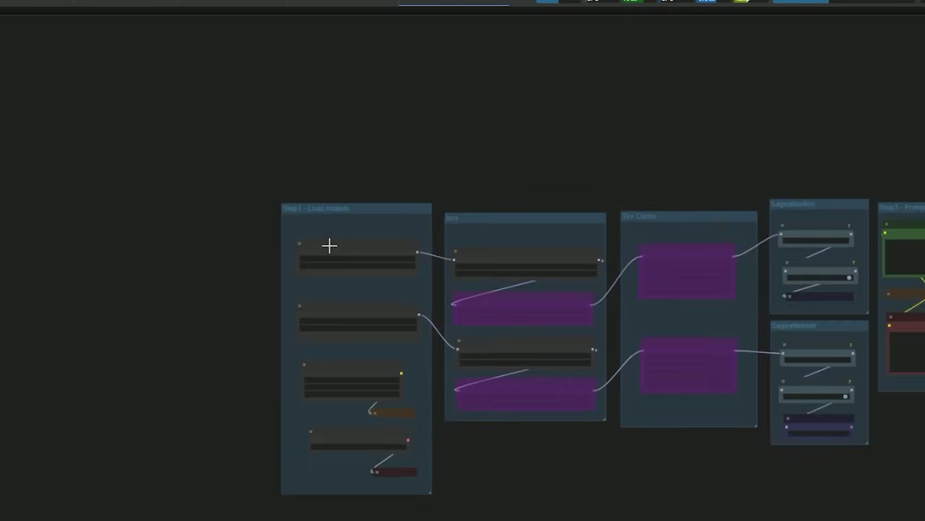
{"action": "scroll", "coordinate": [342, 270], "scroll_direction": "up", "scroll_amount": 1}
{"action": "left_click_drag", "start_coordinate": [137, 287], "coordinate": [120, 225]}
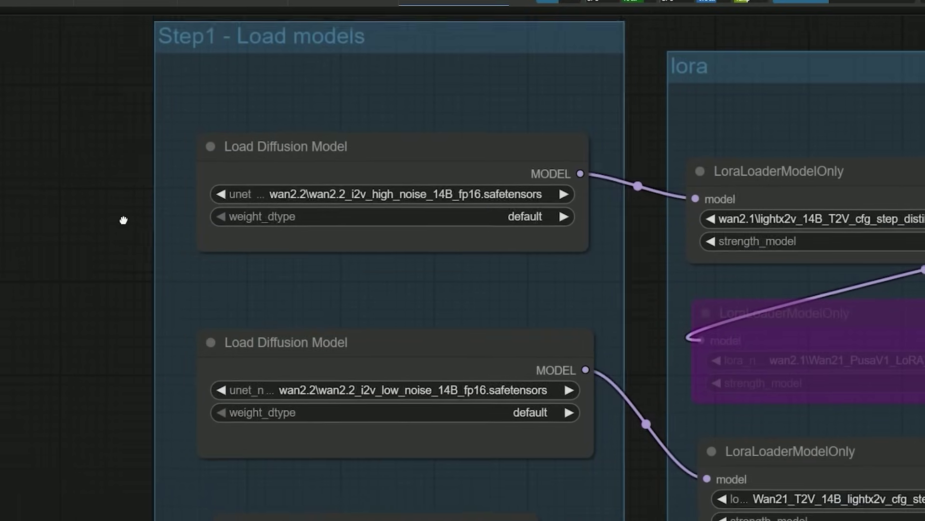
{"action": "scroll", "coordinate": [275, 207], "scroll_direction": "up", "scroll_amount": 3}
{"action": "left_click", "coordinate": [394, 180]}
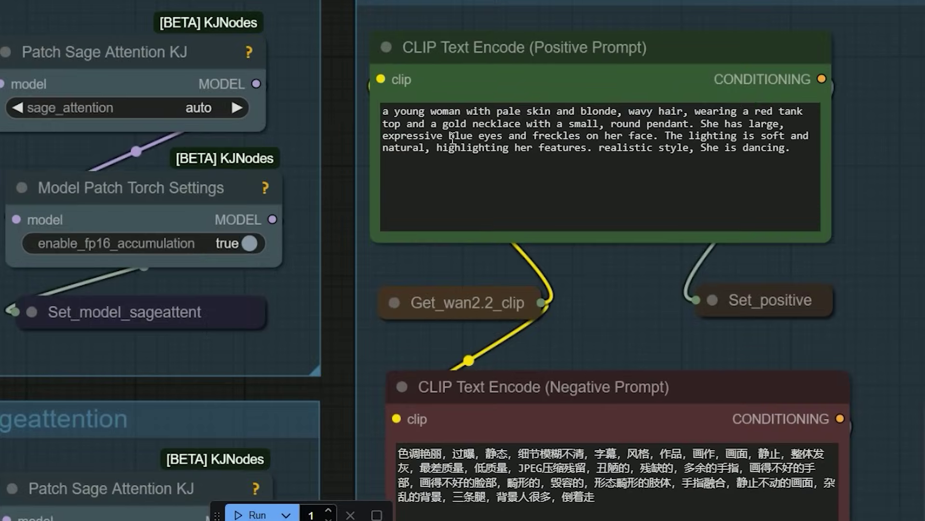
- View the new output video beside the saved tea cache one and nudge both video nodes so they line up side by side
{"action": "scroll", "coordinate": [453, 137], "scroll_direction": "down", "scroll_amount": 1}
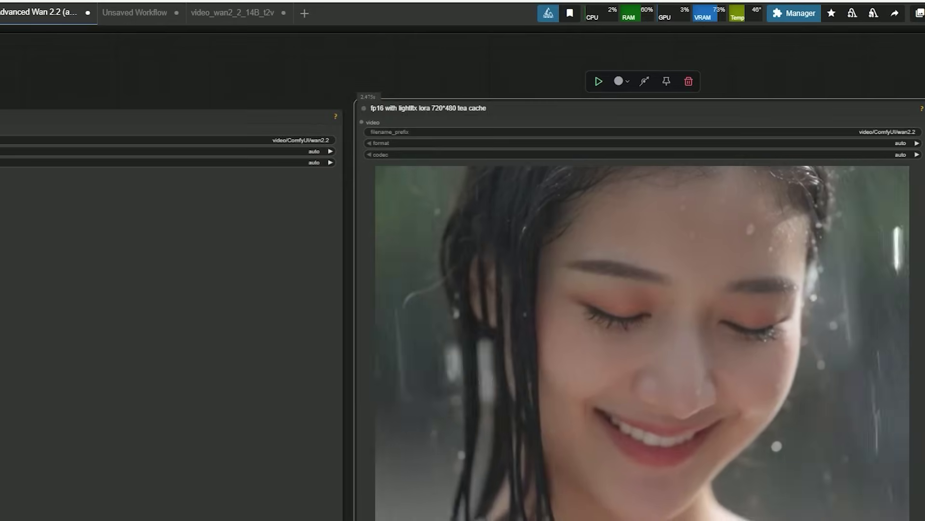
{"action": "scroll", "coordinate": [794, 359], "scroll_direction": "down", "scroll_amount": 2}
{"action": "left_click_drag", "start_coordinate": [260, 493], "coordinate": [605, 462]}
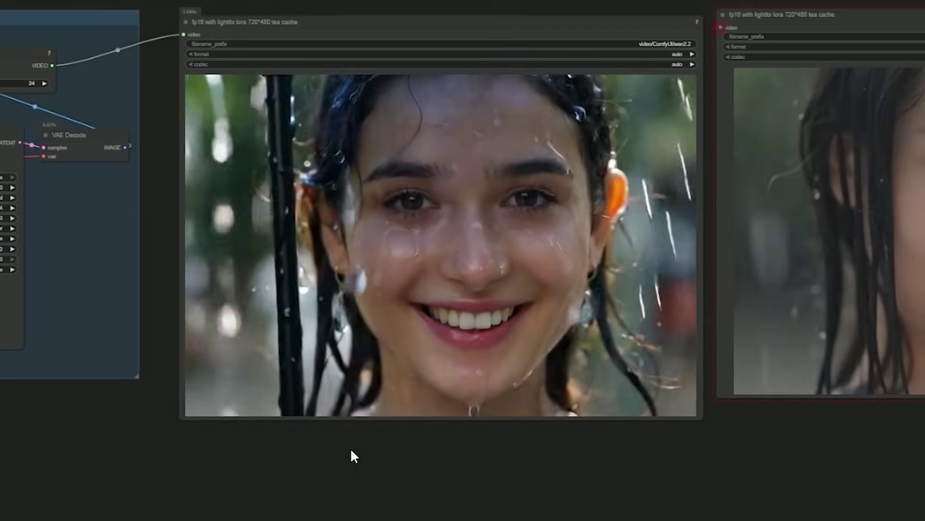
{"action": "scroll", "coordinate": [253, 463], "scroll_direction": "down", "scroll_amount": 2}
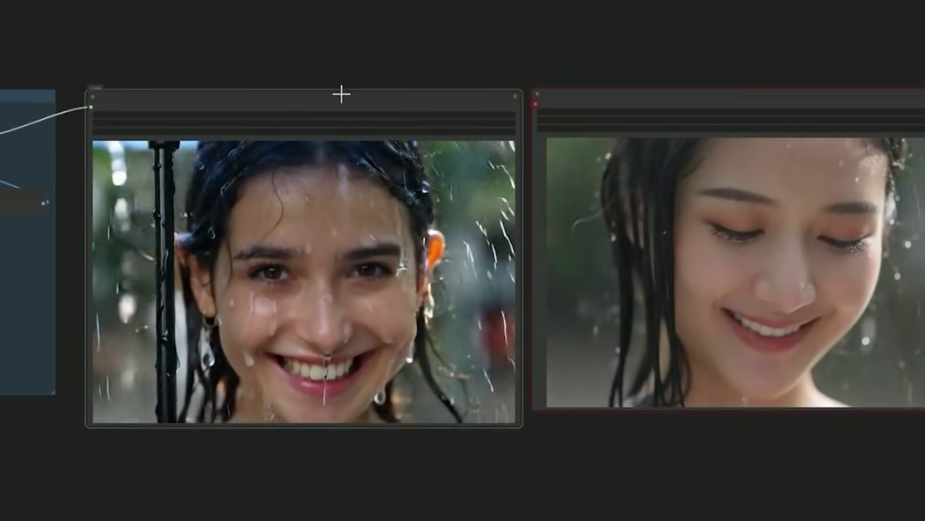
{"action": "left_click_drag", "start_coordinate": [341, 94], "coordinate": [339, 85]}
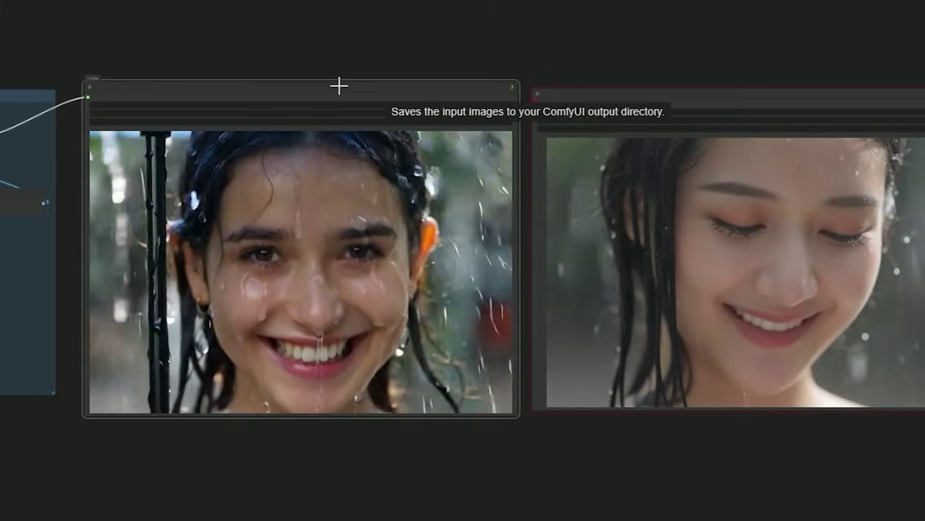
{"action": "left_click_drag", "start_coordinate": [618, 98], "coordinate": [628, 87]}
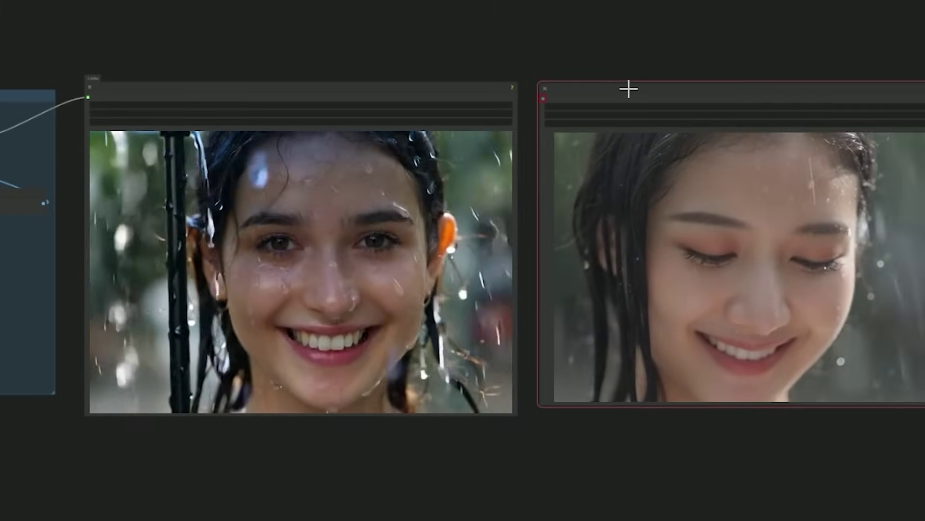
- Set strength_model to 1 on the LoraLoaderModelOnly node with the lightx2v rank32 lora
{"action": "scroll", "coordinate": [526, 425], "scroll_direction": "up", "scroll_amount": 2}
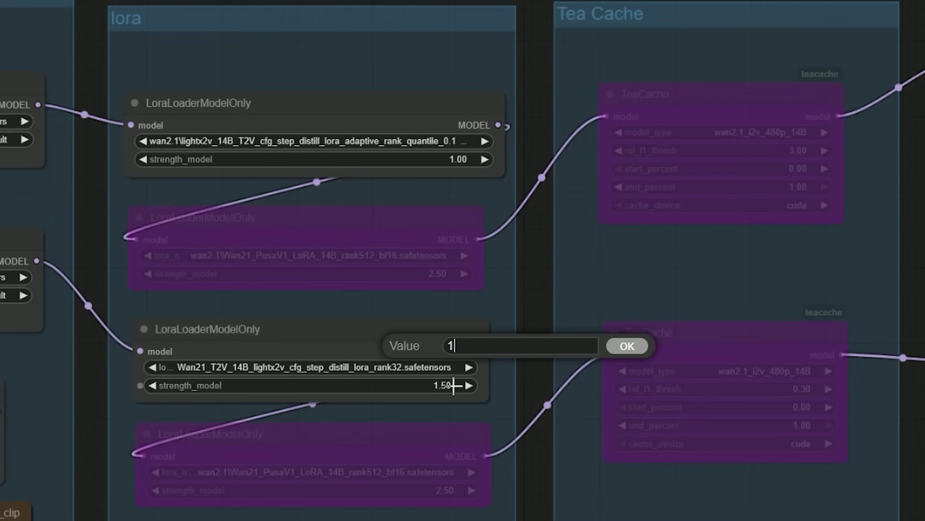
{"action": "scroll", "coordinate": [512, 378], "scroll_direction": "down", "scroll_amount": 3}
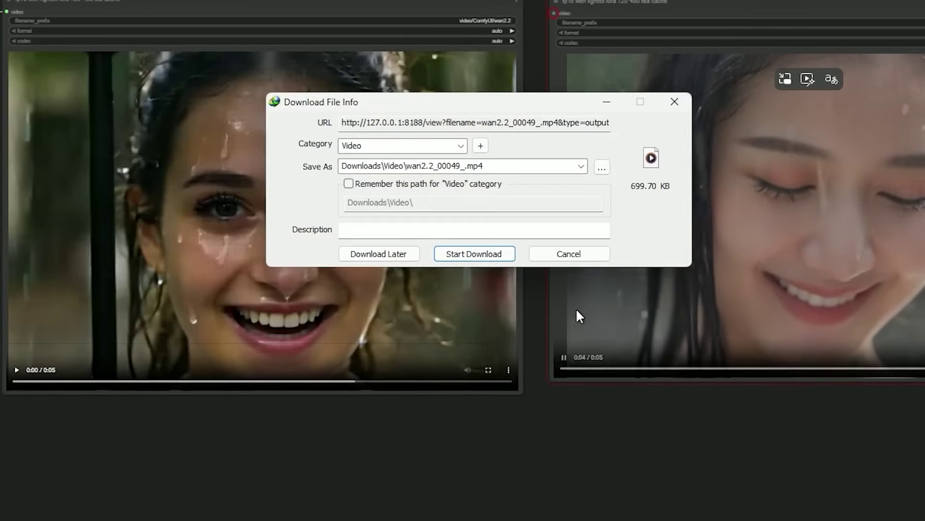
- Cancel the download of the output video and compare the new result with the saved video beside it
{"action": "left_click", "coordinate": [568, 254]}
{"action": "left_click", "coordinate": [516, 251]}
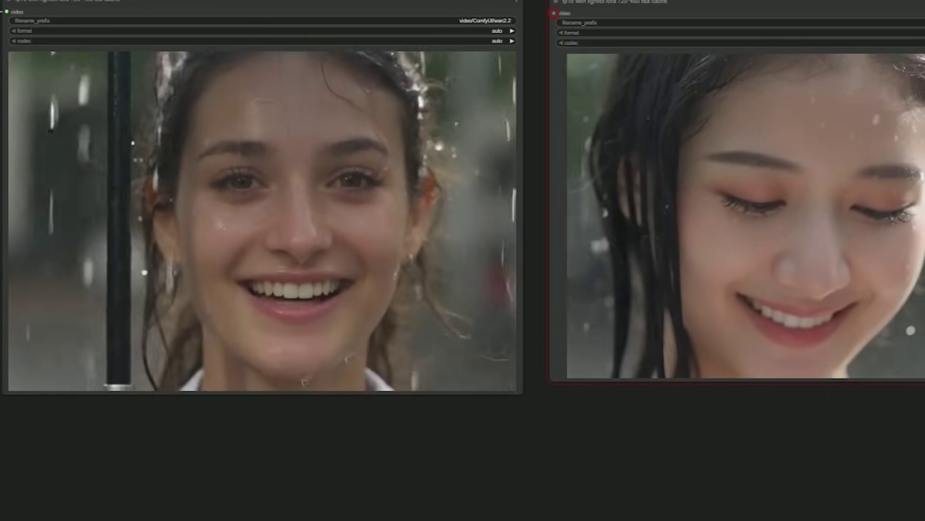
{"action": "scroll", "coordinate": [104, 479], "scroll_direction": "down", "scroll_amount": 2}
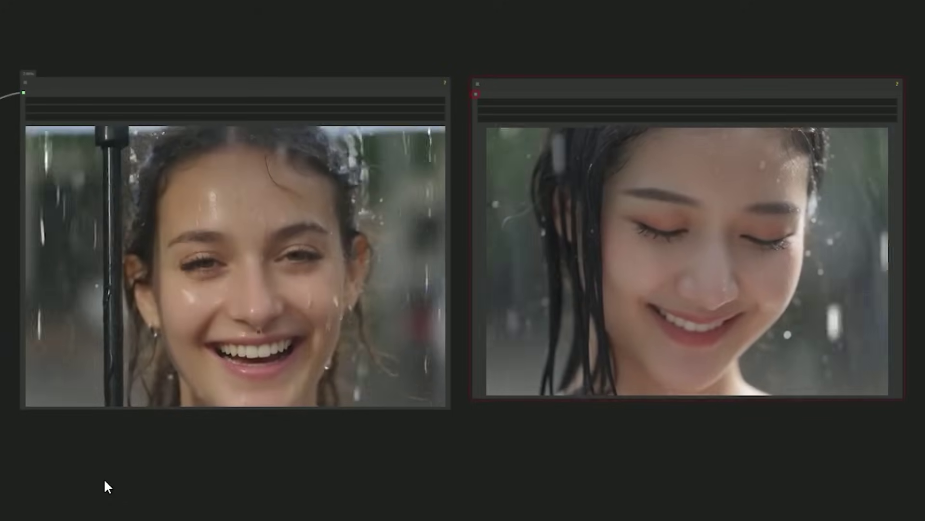